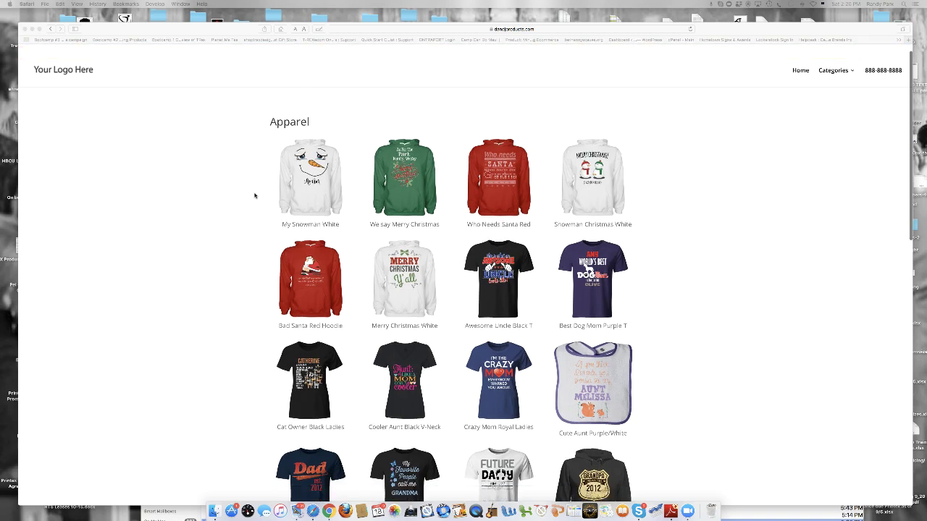
# Step: Browse the Apparel collection and open the My Snowman White product page
pyautogui.scroll(-3, 254, 196)
pyautogui.scroll(3, 254, 196)
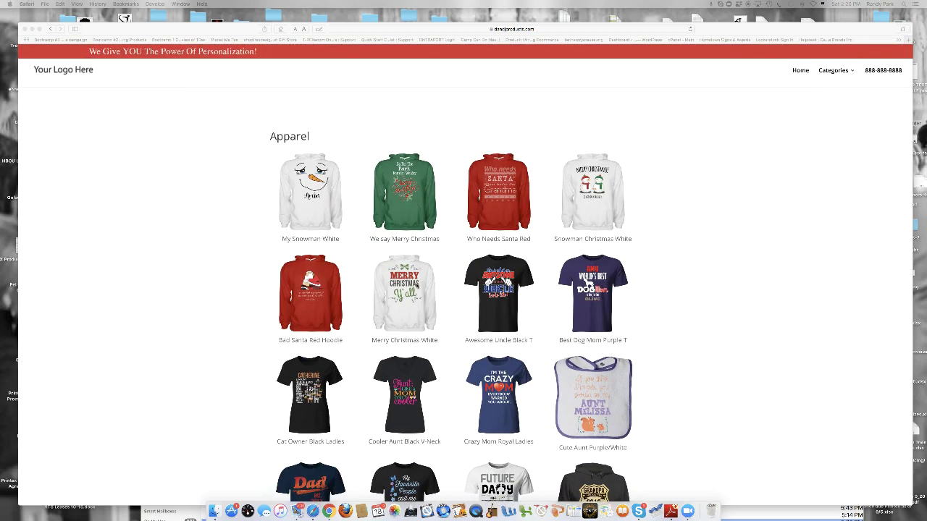
pyautogui.scroll(-5, 517, 389)
pyautogui.scroll(-4, 518, 389)
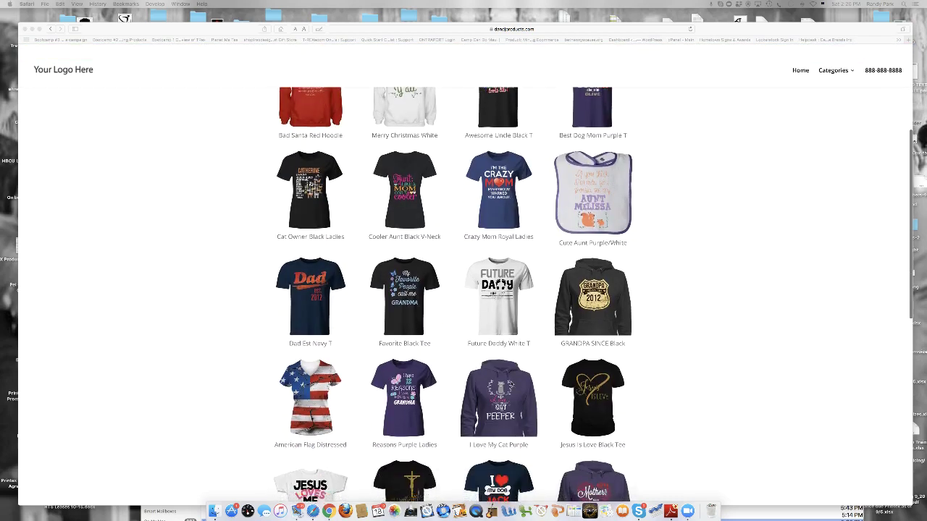
pyautogui.scroll(5, 513, 386)
pyautogui.scroll(5, 358, 240)
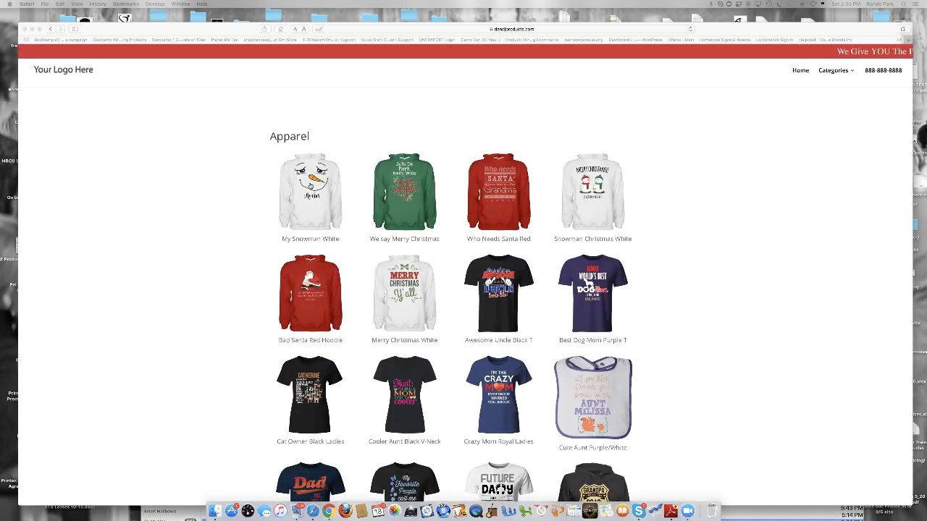
pyautogui.click(310, 186)
pyautogui.click(312, 191)
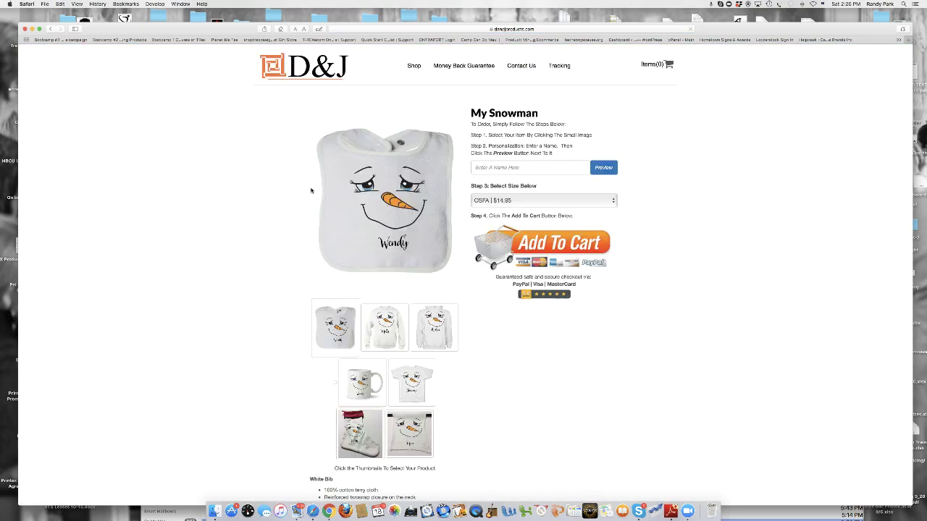
# Step: Go back from the My Snowman product page to the Apparel collection and the store's home page
pyautogui.click(50, 29)
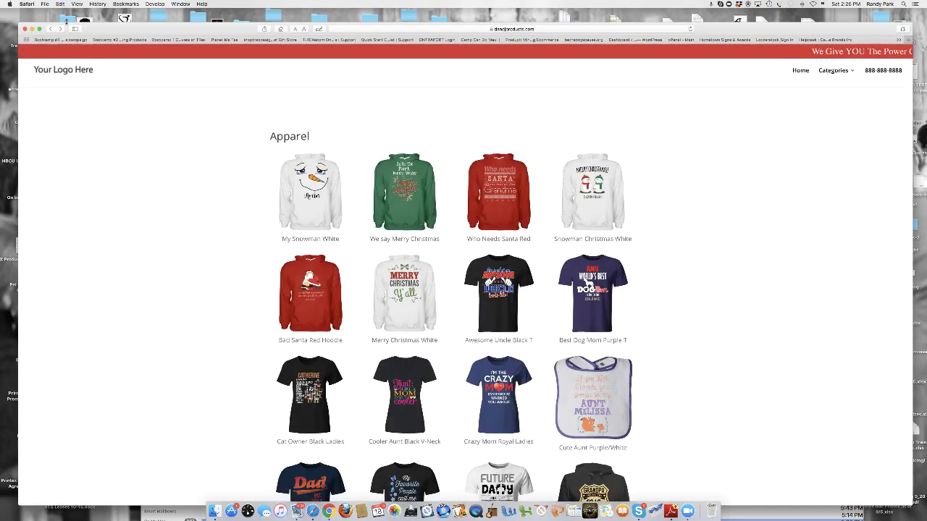
pyautogui.click(50, 29)
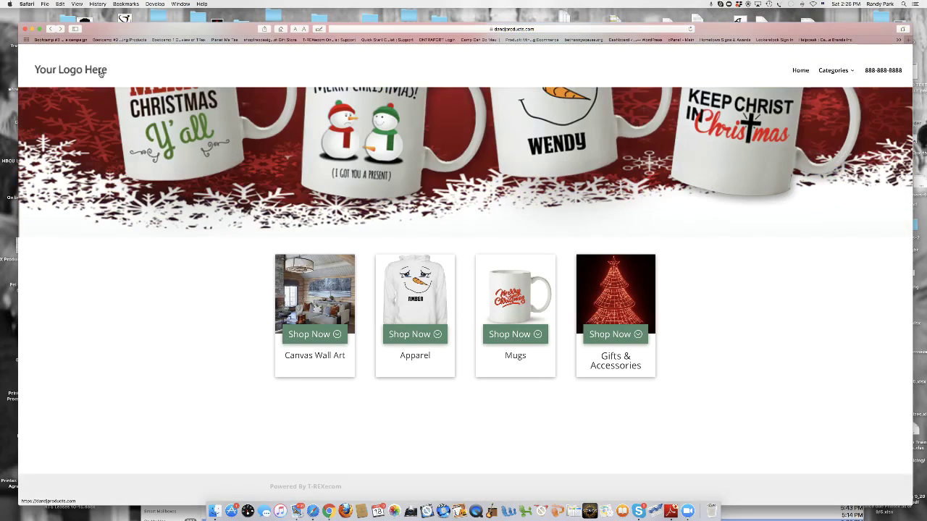
pyautogui.click(50, 29)
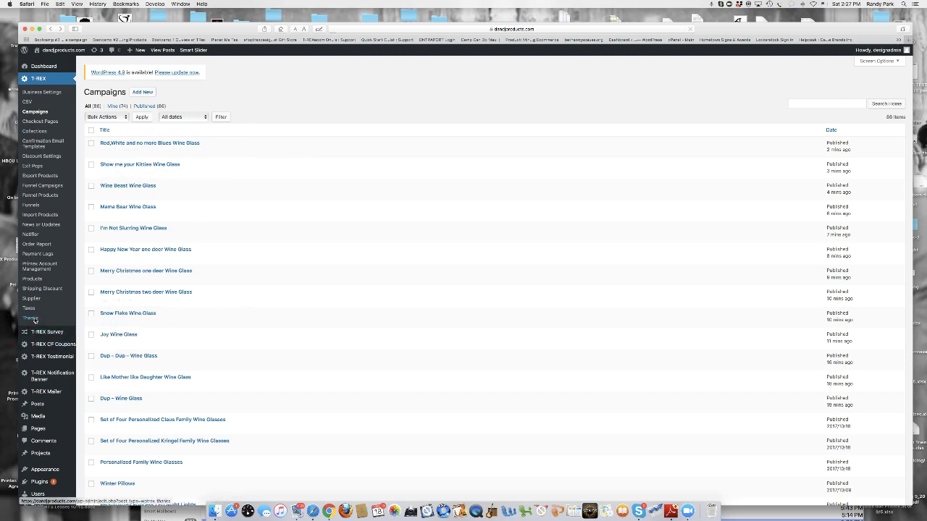
# Step: Open the Wine Thank You page for editing and examine its thank-you text and redirect URL
pyautogui.click(33, 319)
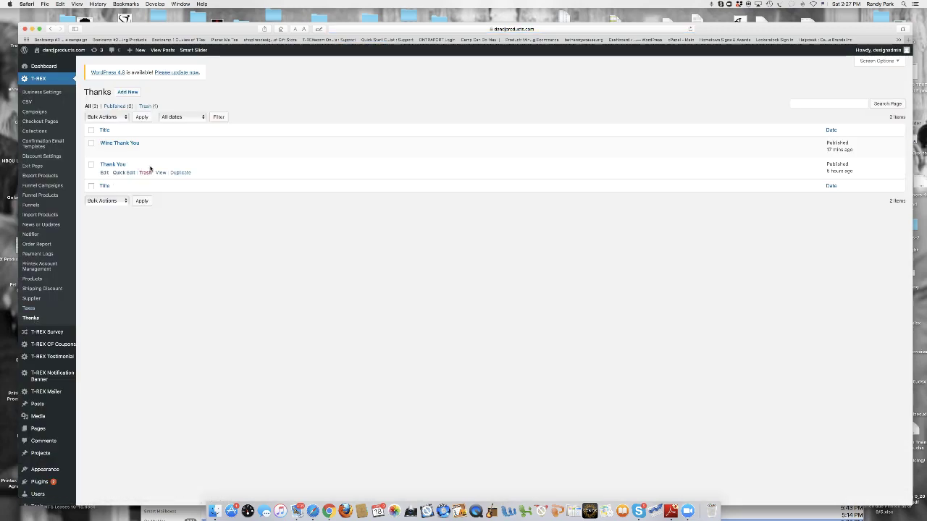
pyautogui.click(105, 152)
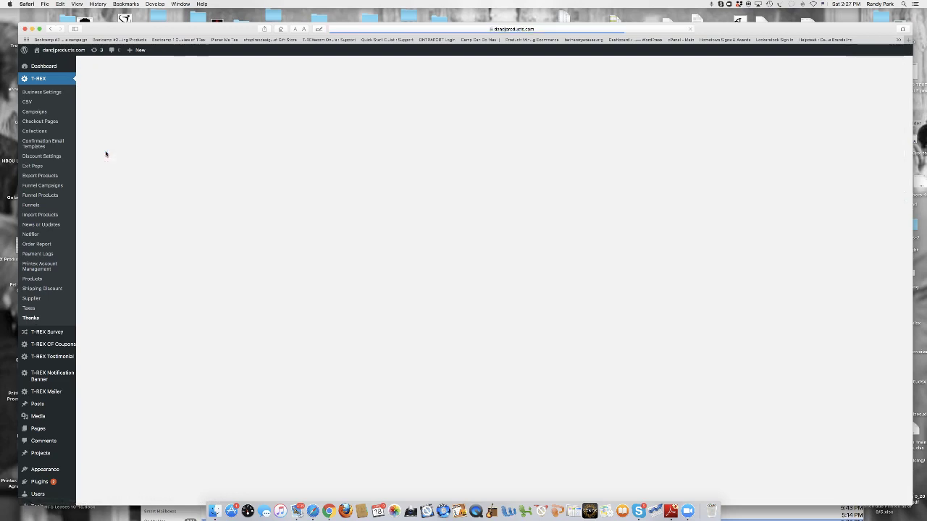
pyautogui.scroll(-1, 226, 196)
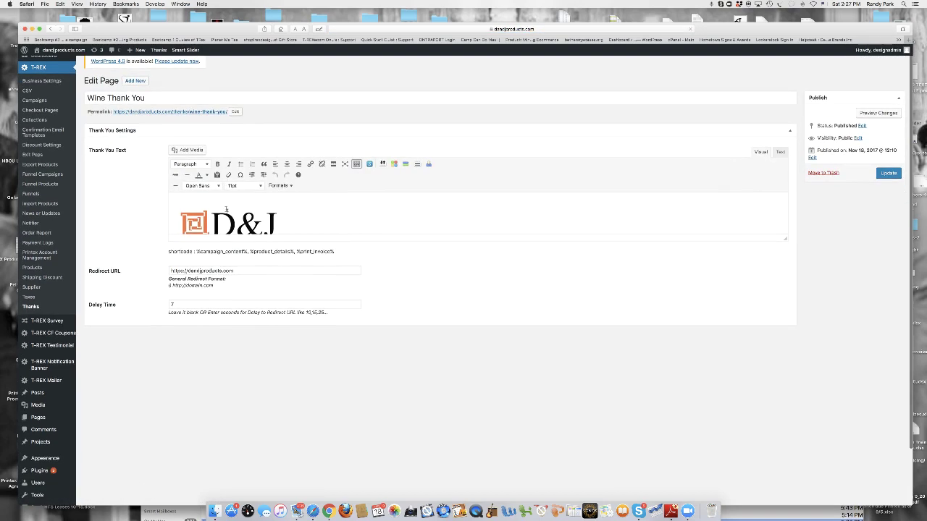
pyautogui.scroll(-6, 232, 212)
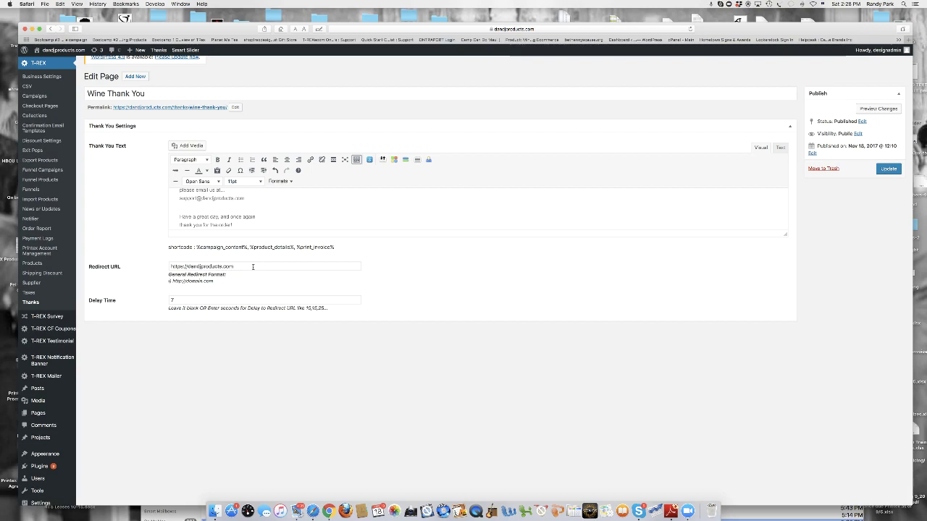
pyautogui.moveTo(253, 267); pyautogui.dragTo(173, 266)
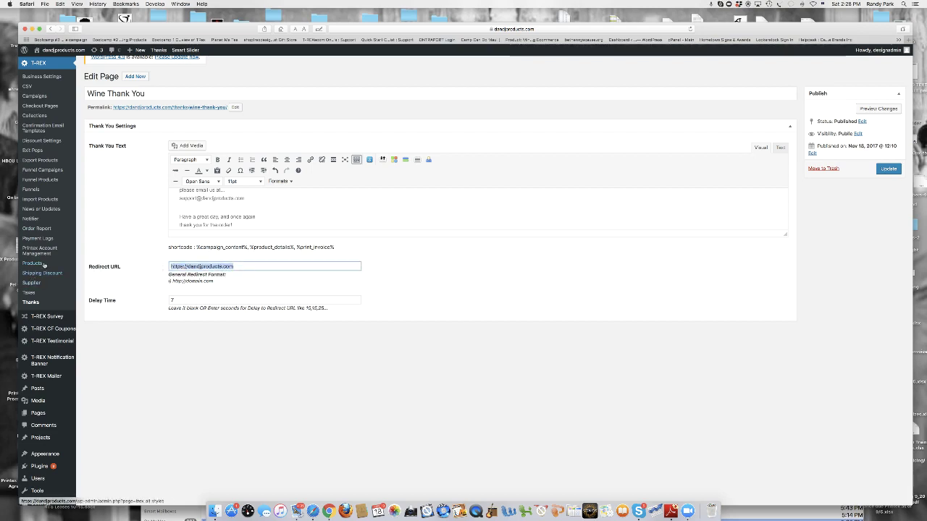
# Step: View the store page of the Dup – Dup – Wine Glass campaign, examine its glass designs, and return to the campaign list
pyautogui.click(44, 96)
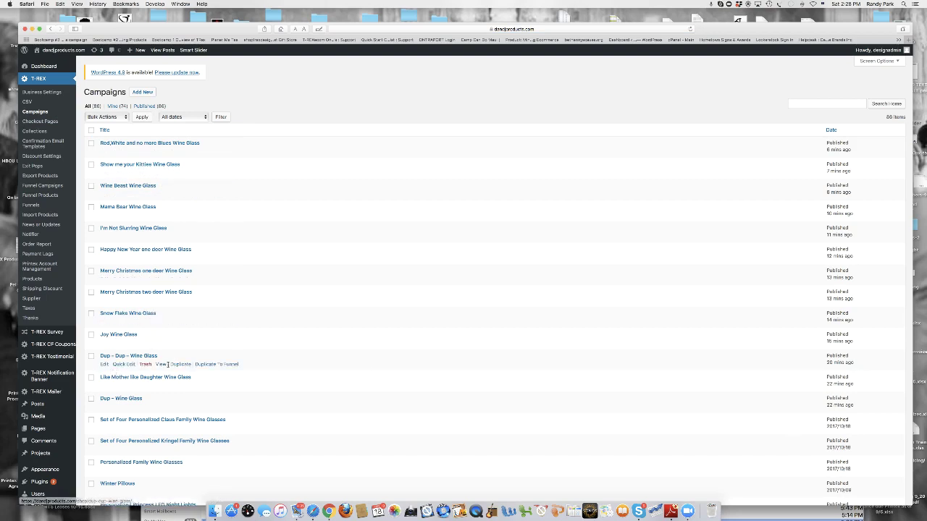
pyautogui.click(161, 365)
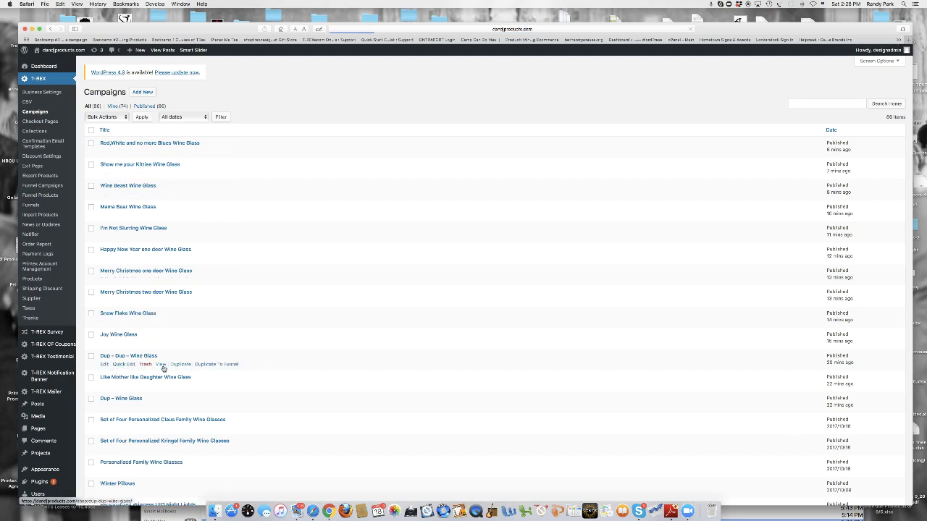
pyautogui.scroll(-3, 366, 356)
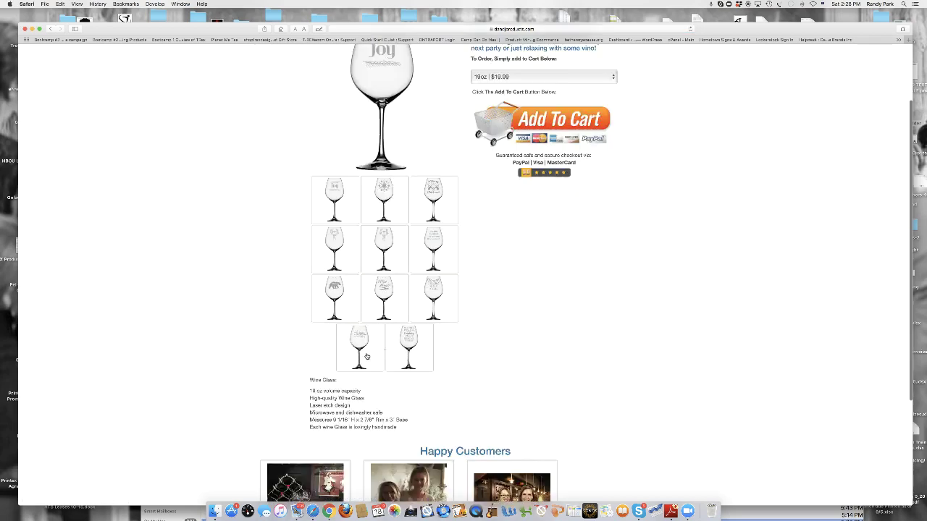
pyautogui.scroll(-2, 366, 356)
pyautogui.scroll(4, 434, 355)
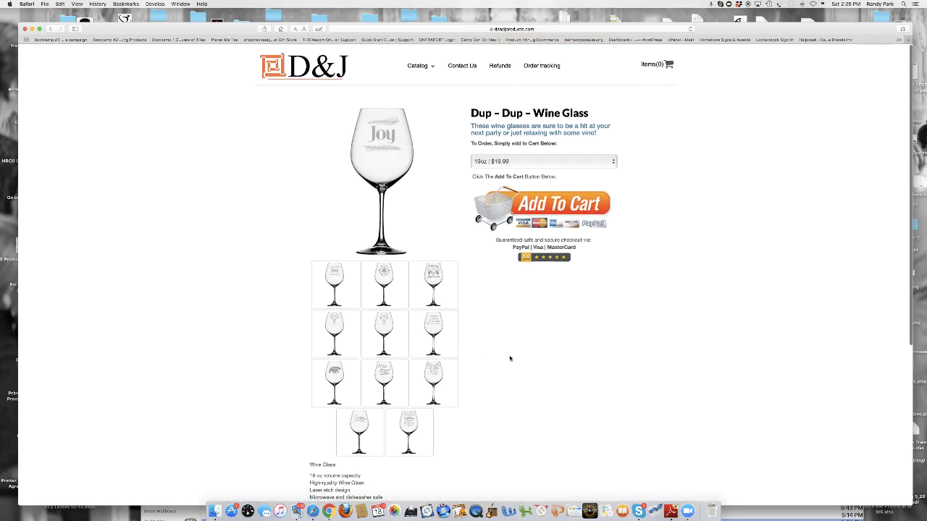
pyautogui.click(441, 345)
pyautogui.click(52, 30)
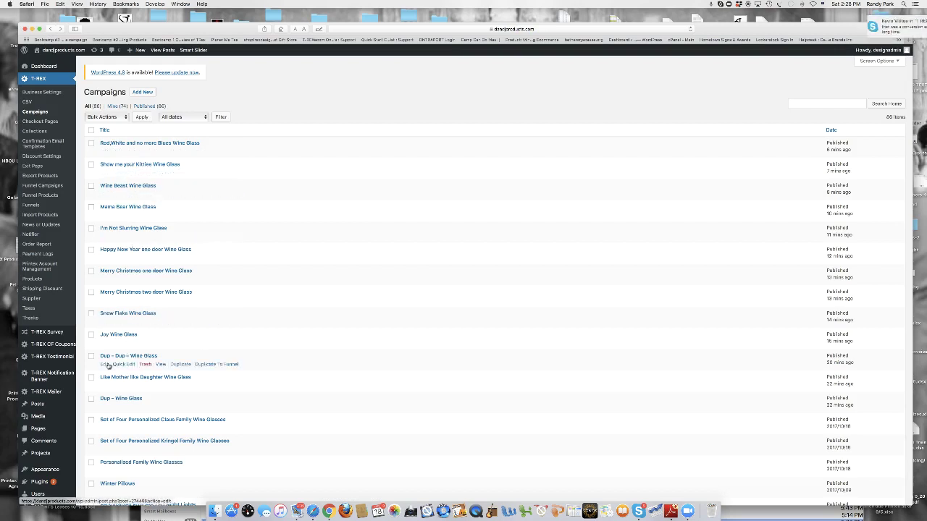
# Step: Duplicate the Dup – Dup – Wine Glass campaign and title the copy "My Super Powers Wine Glass", copying the name from its product list
pyautogui.click(179, 365)
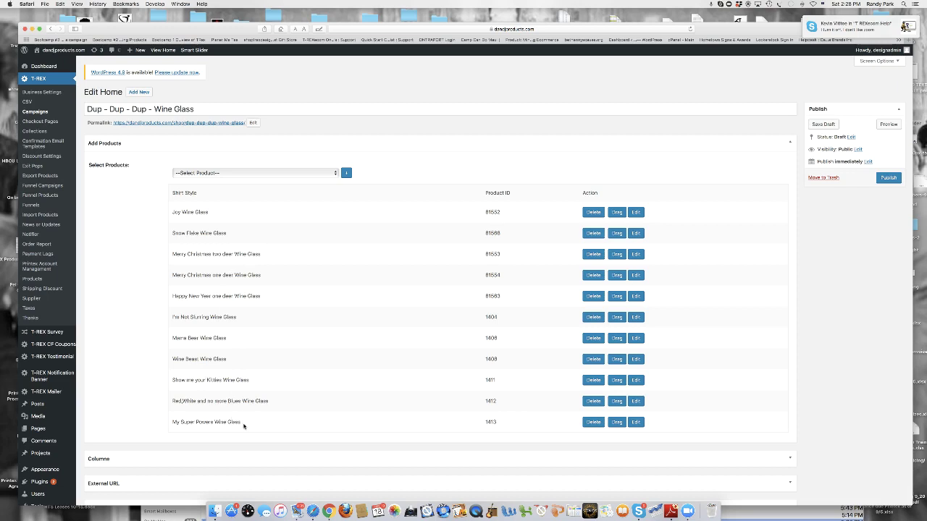
pyautogui.moveTo(242, 425); pyautogui.dragTo(168, 418)
pyautogui.click(60, 4)
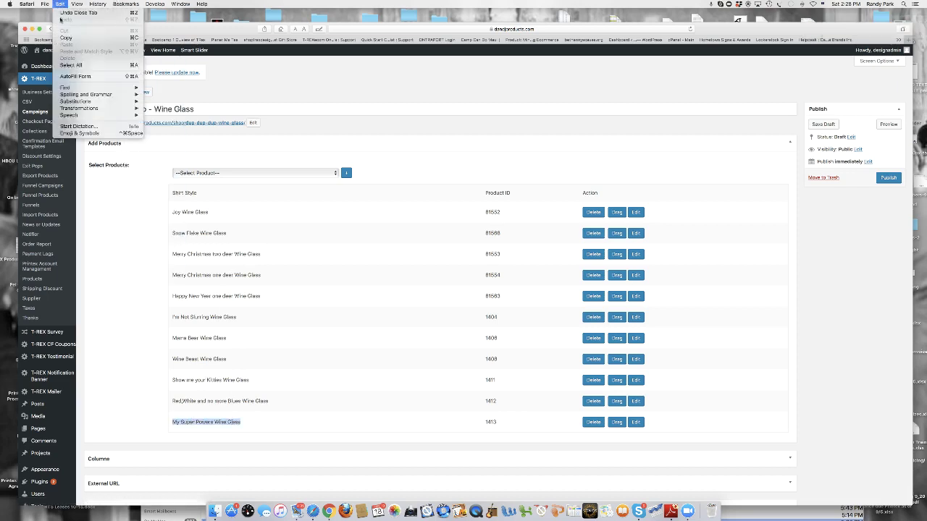
pyautogui.click(64, 37)
pyautogui.press('Tab')
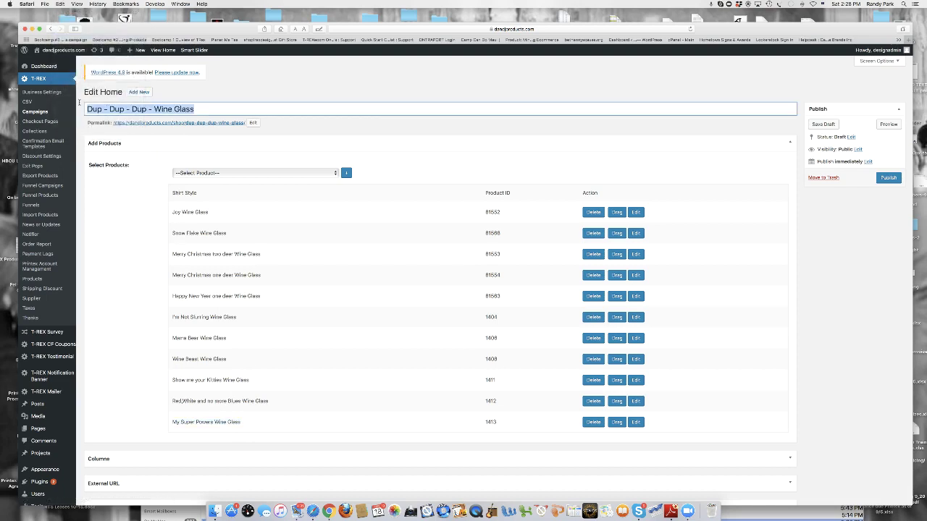
pyautogui.click(60, 4)
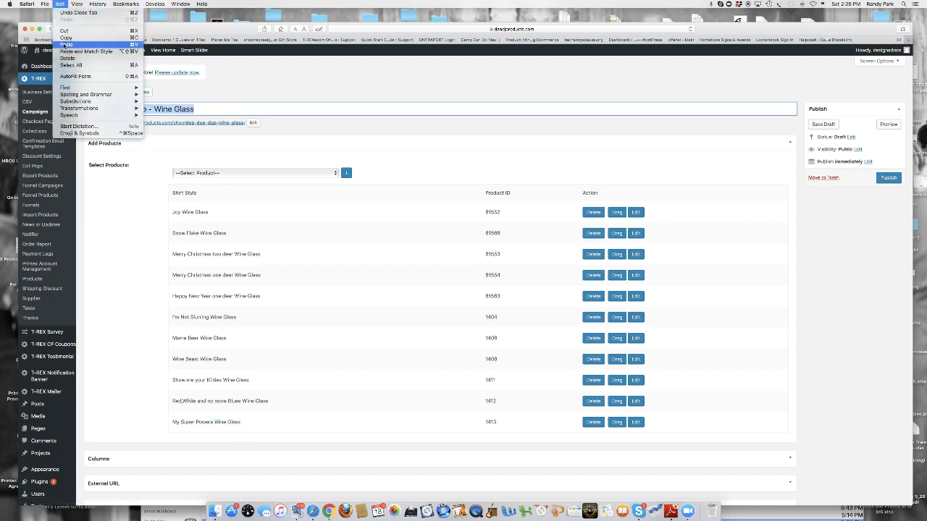
pyautogui.click(66, 46)
# Step: Clear the old permalink slug and regenerate it from the title as my-super-powers-wine-glass
pyautogui.click(253, 122)
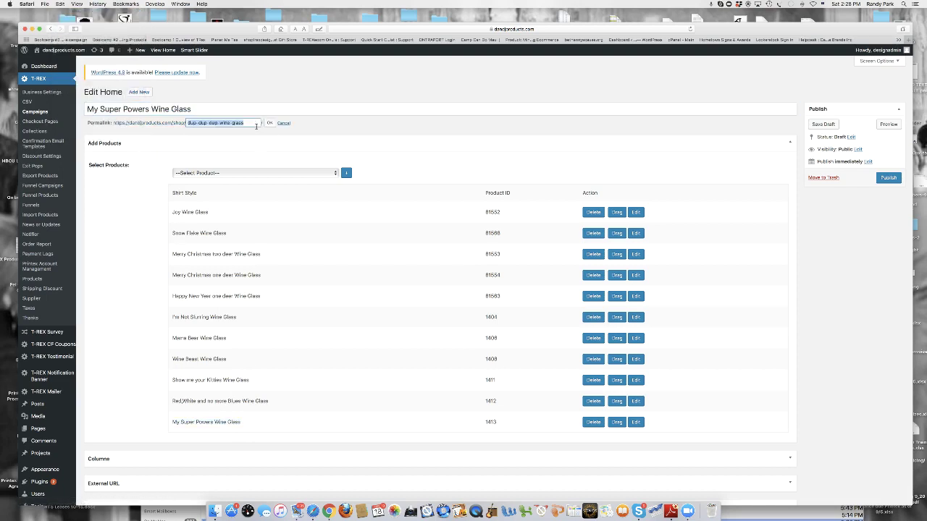
pyautogui.press('BackSpace')
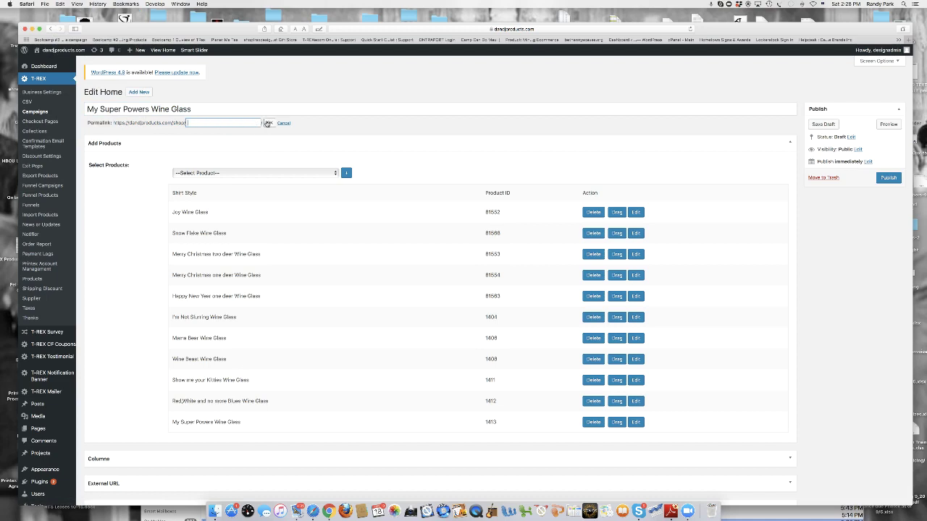
pyautogui.click(269, 124)
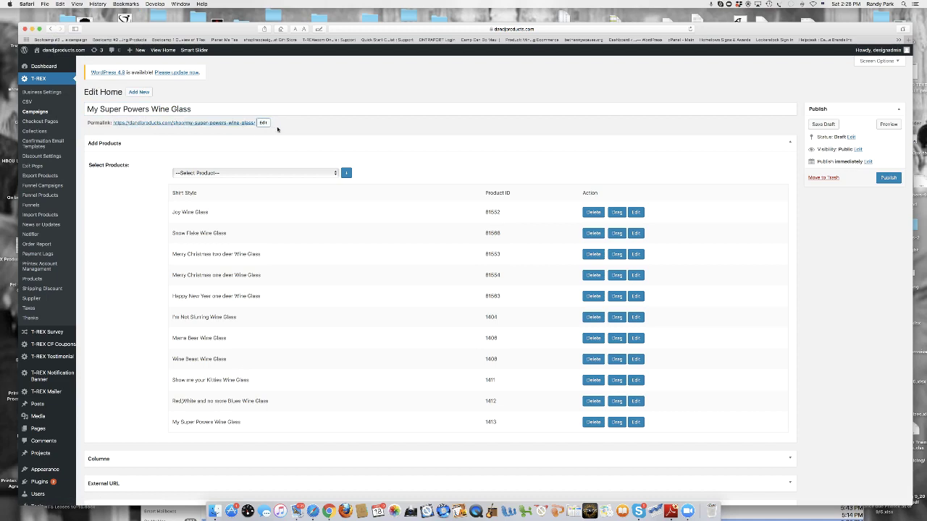
# Step: Remove every product except My Super Powers Wine Glass from the campaign and publish it
pyautogui.doubleClick(591, 213)
pyautogui.doubleClick(591, 212)
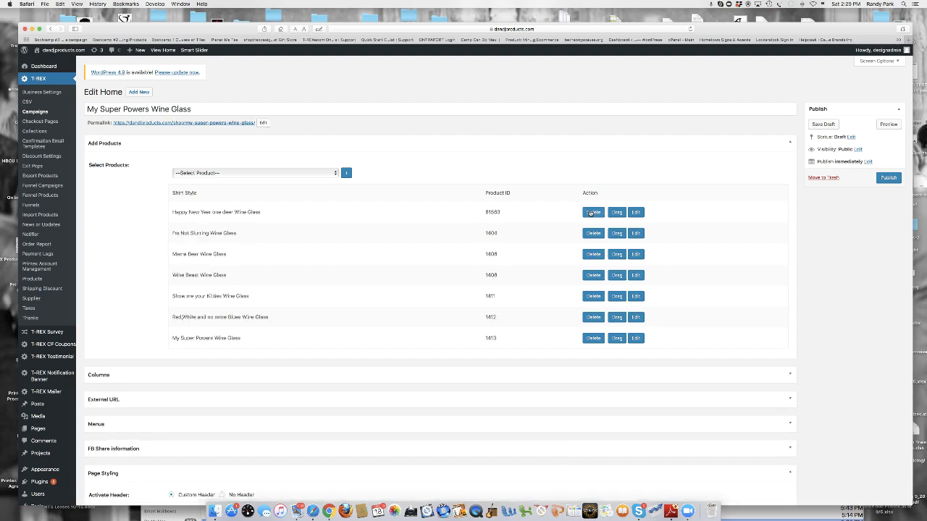
pyautogui.doubleClick(591, 212)
pyautogui.click(591, 212)
pyautogui.click(591, 213)
pyautogui.click(591, 212)
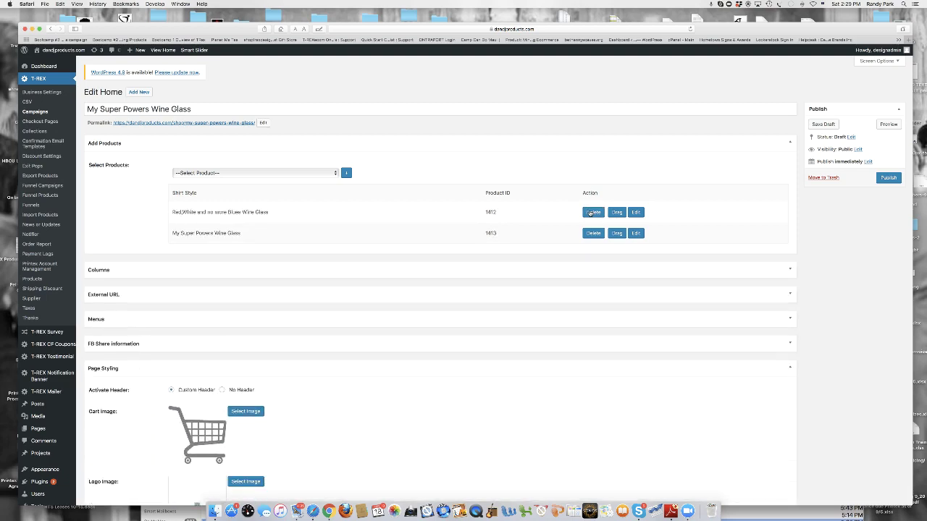
pyautogui.click(591, 212)
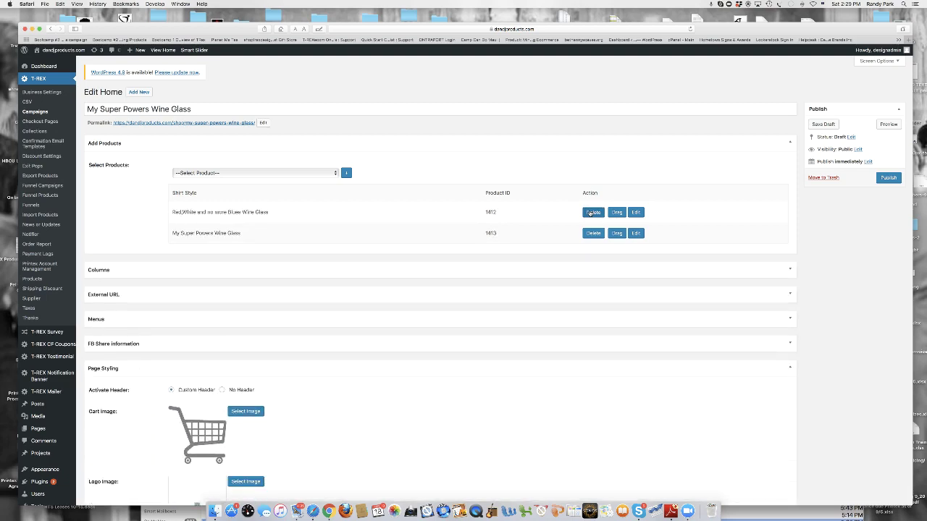
pyautogui.click(889, 180)
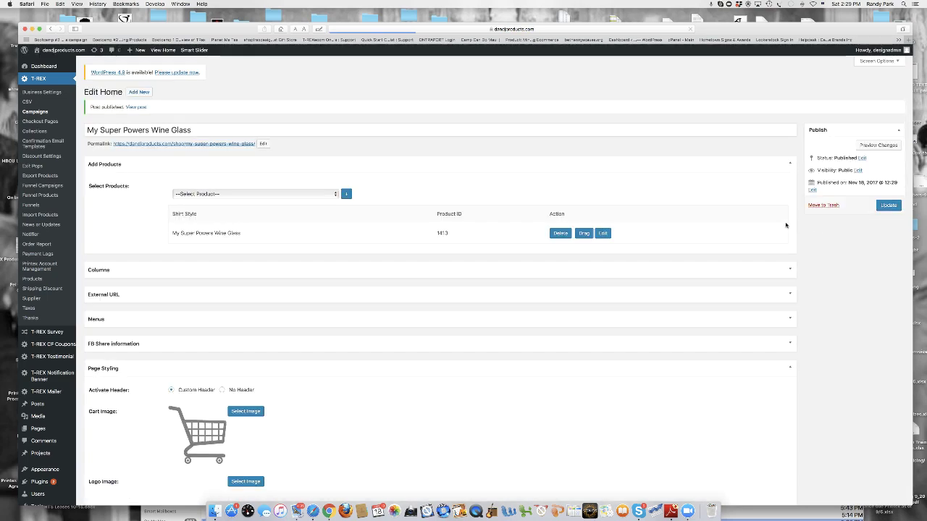
# Step: Expand the Columns section, review the right column text, and collapse the section again
pyautogui.click(787, 268)
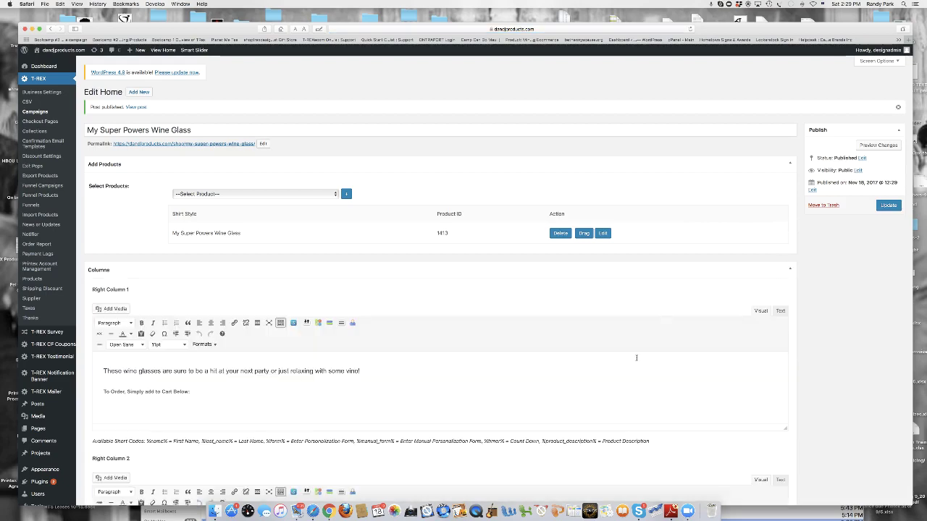
pyautogui.scroll(-5, 634, 357)
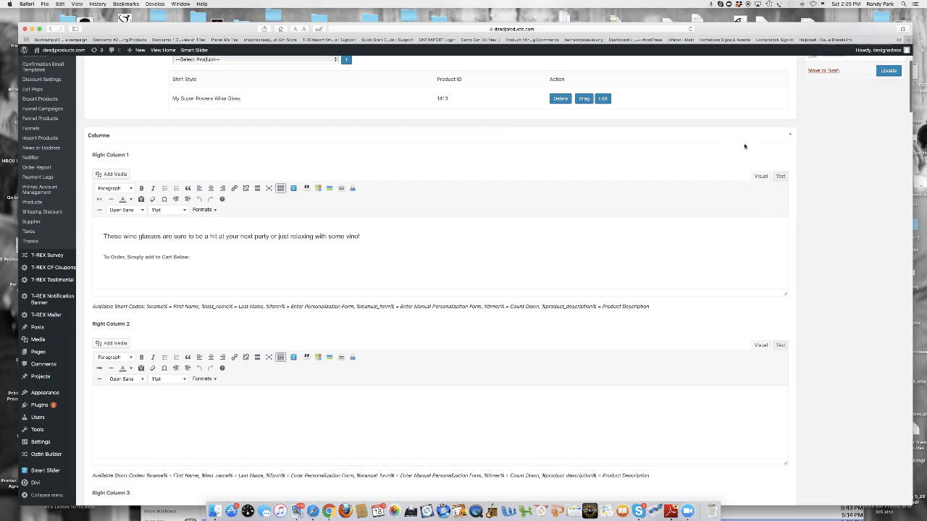
pyautogui.click(789, 137)
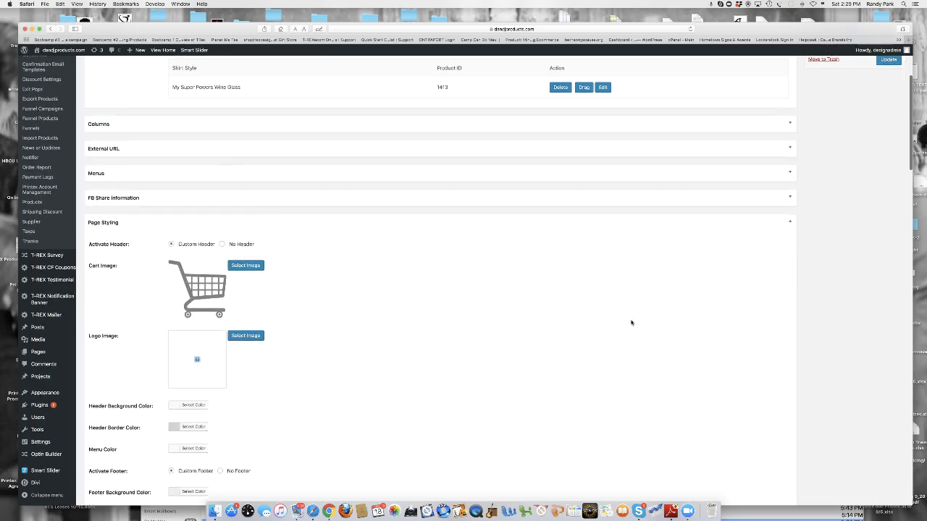
# Step: Choose Wine Thank You as the campaign's thank you page in the page styling settings
pyautogui.scroll(-20, 536, 307)
pyautogui.scroll(-15, 528, 306)
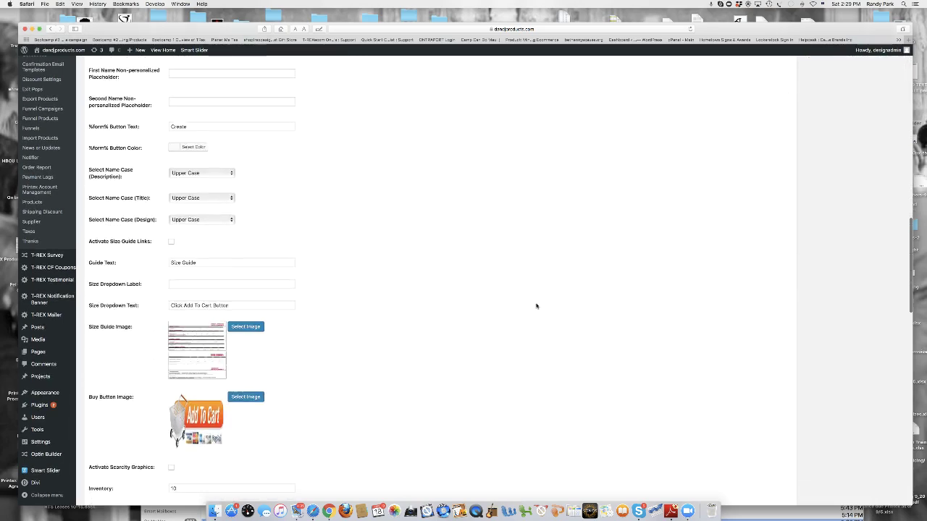
pyautogui.scroll(-1, 282, 253)
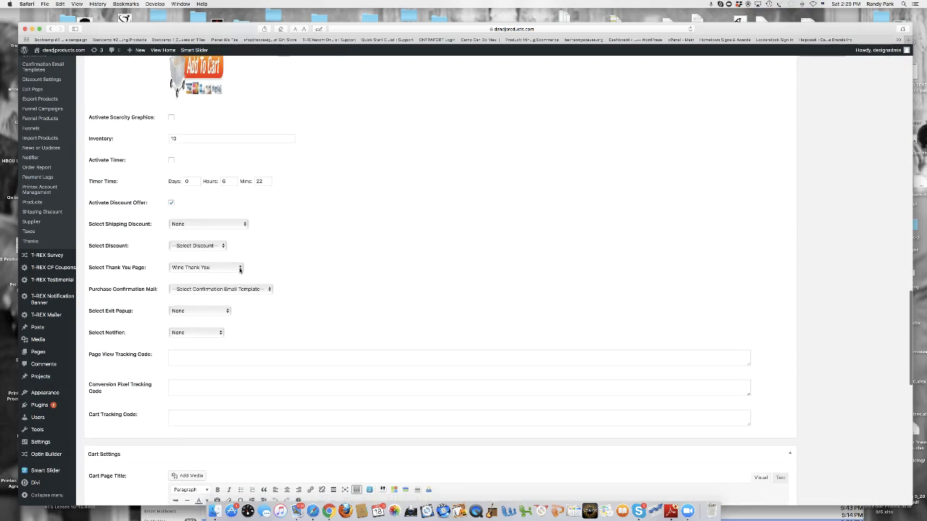
pyautogui.click(239, 268)
pyautogui.click(230, 270)
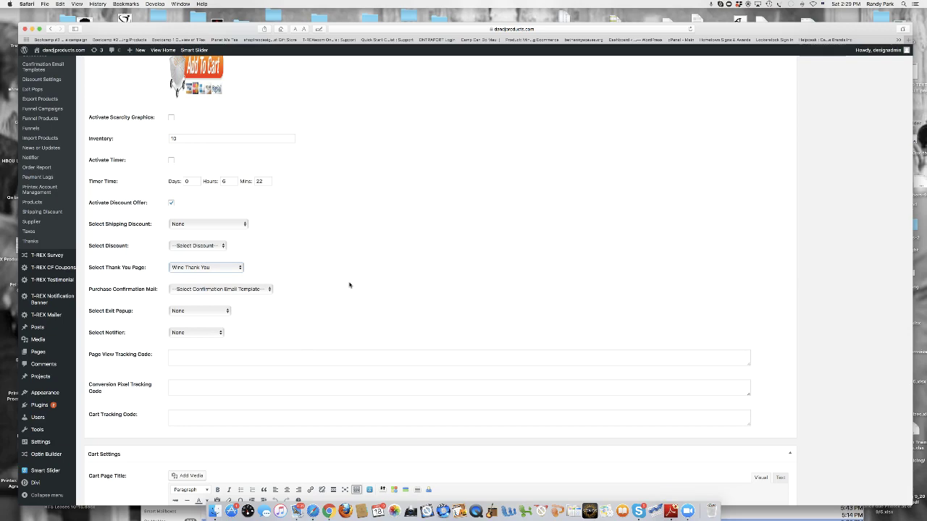
pyautogui.scroll(-10, 349, 285)
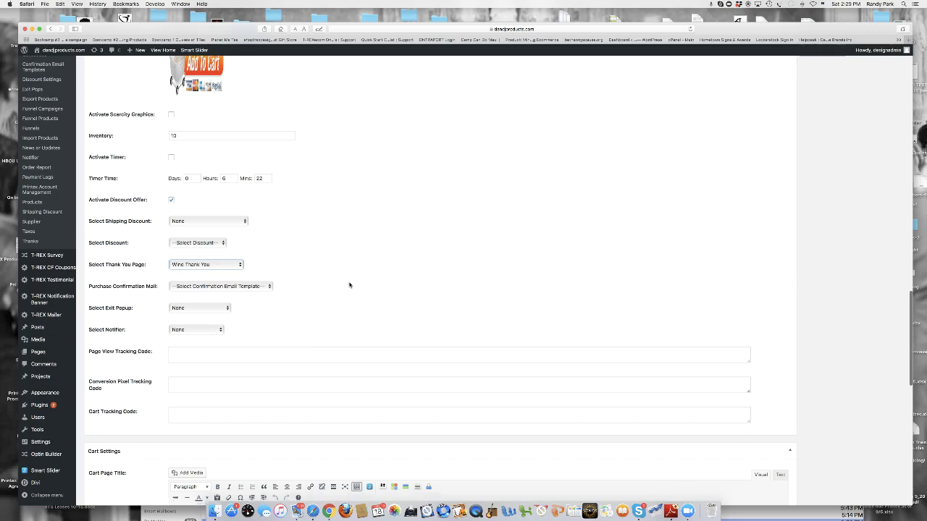
# Step: Review the remaining settings of the My Super Powers Wine Glass campaign and save the update
pyautogui.scroll(-8, 349, 285)
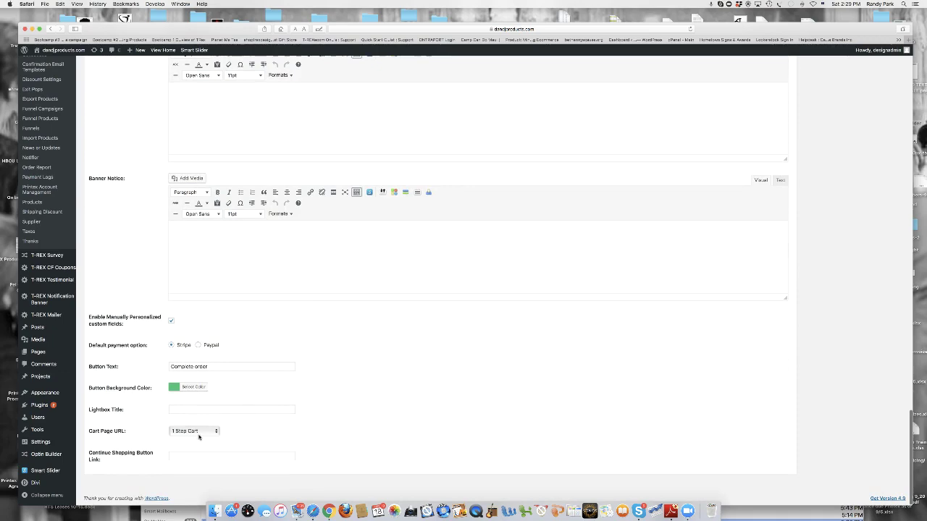
pyautogui.scroll(15, 435, 433)
pyautogui.scroll(15, 436, 432)
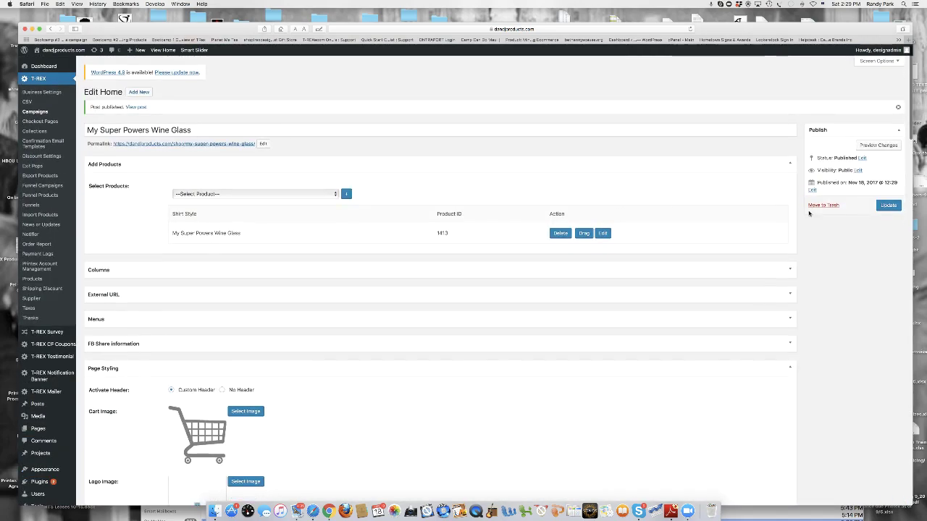
pyautogui.click(888, 205)
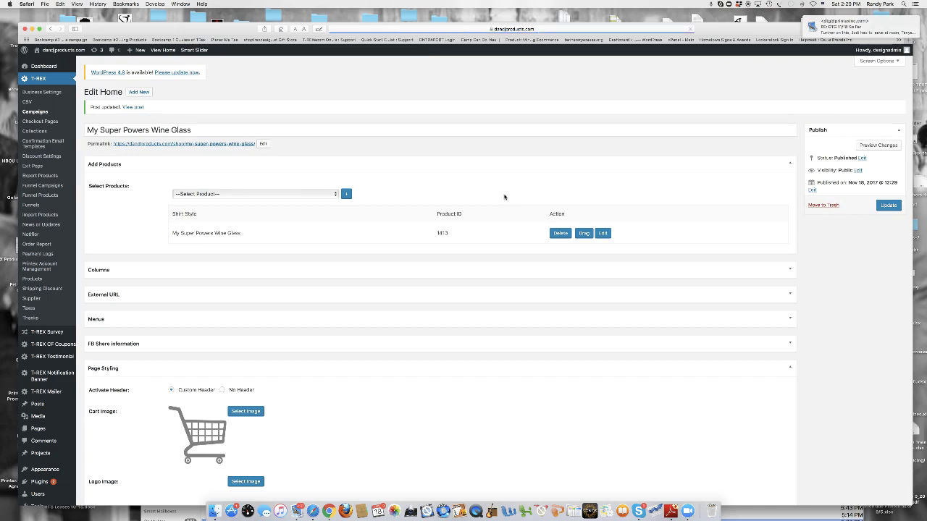
# Step: Move the Dup – Dup – Wine Glass campaign to the trash from the campaigns list
pyautogui.click(34, 112)
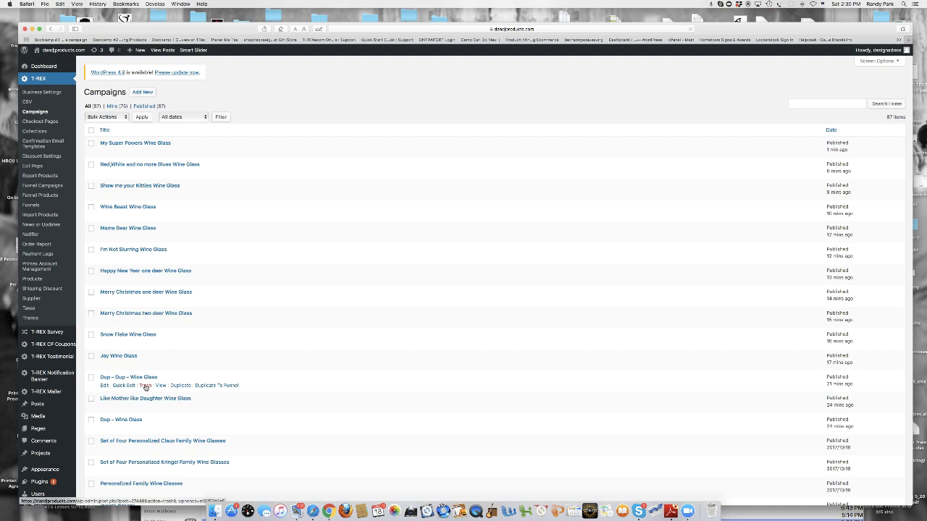
pyautogui.click(145, 387)
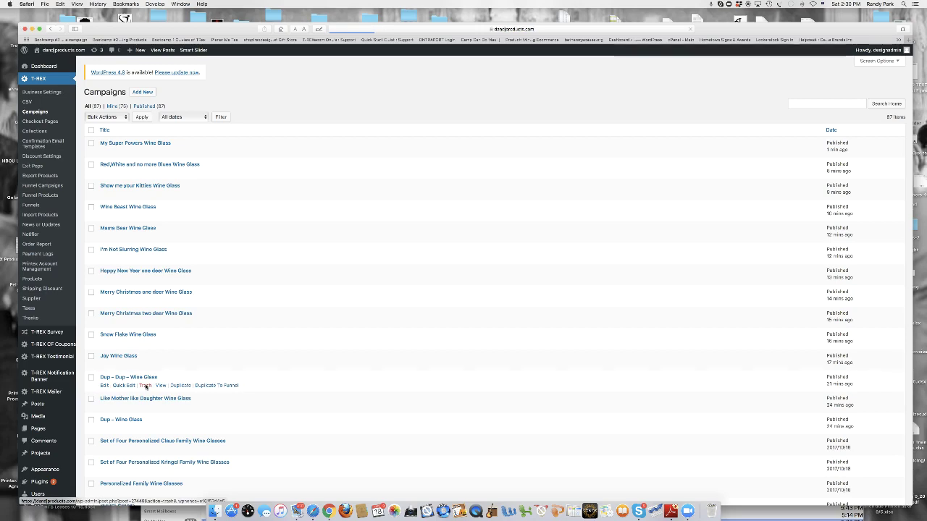
# Step: Check the store page of the Dup – Wine Glass campaign and move that campaign to the trash
pyautogui.scroll(-1, 144, 387)
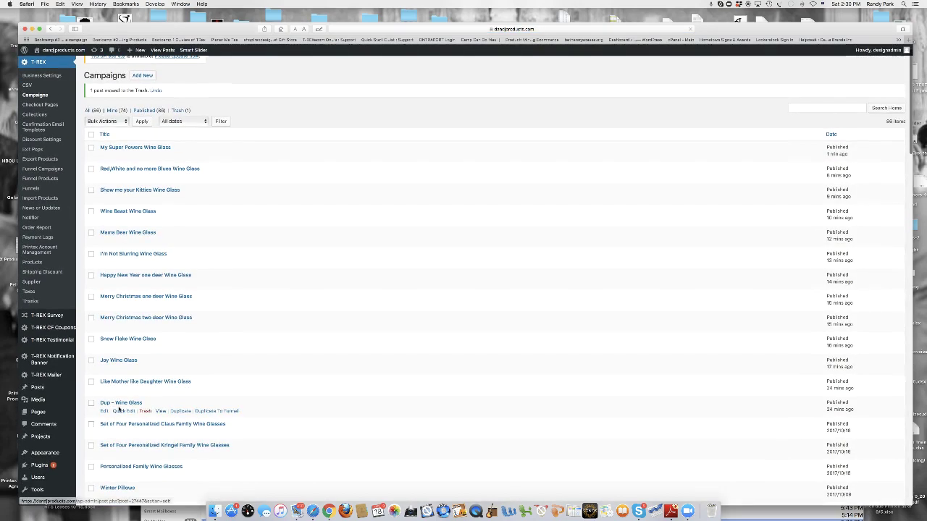
pyautogui.click(161, 411)
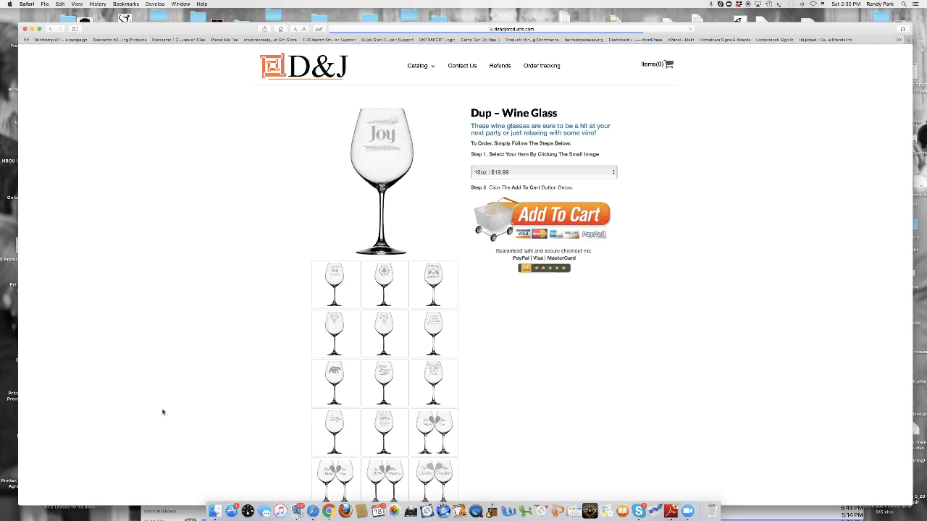
pyautogui.scroll(-5, 196, 412)
pyautogui.scroll(5, 201, 410)
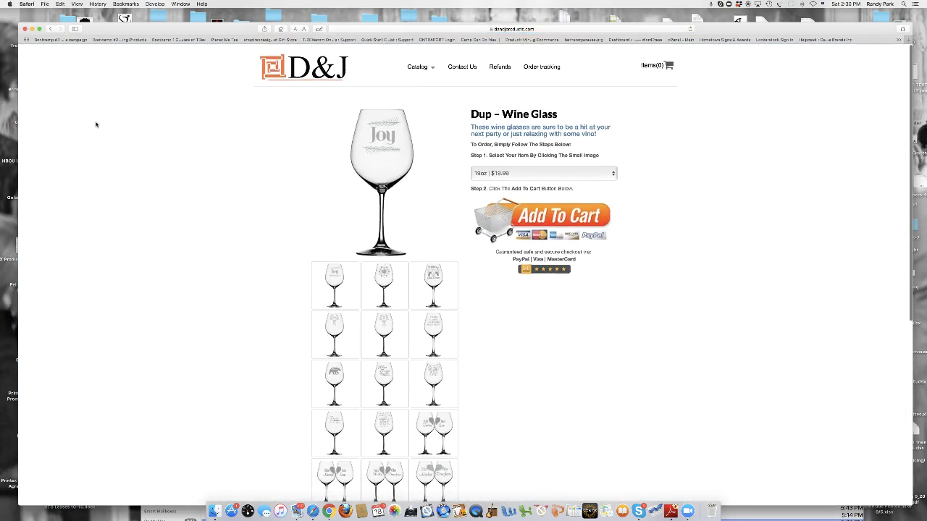
pyautogui.click(50, 30)
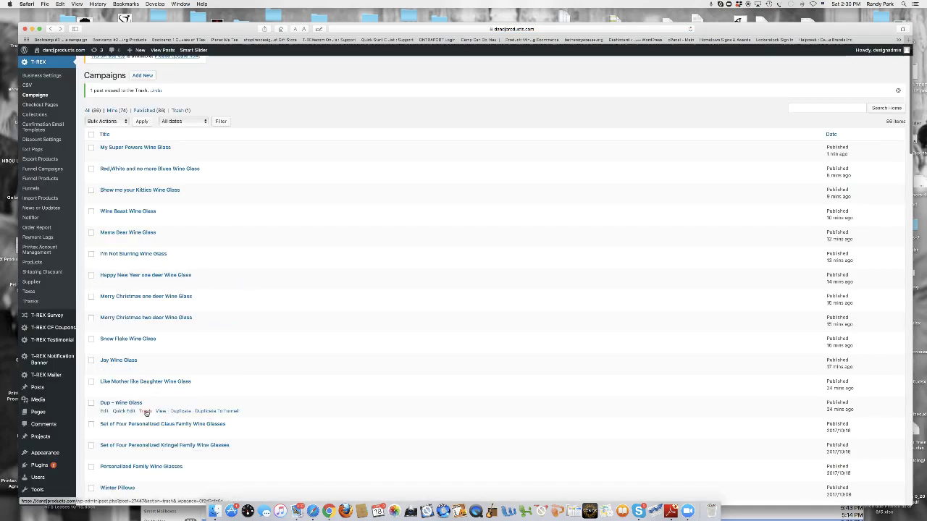
pyautogui.click(146, 411)
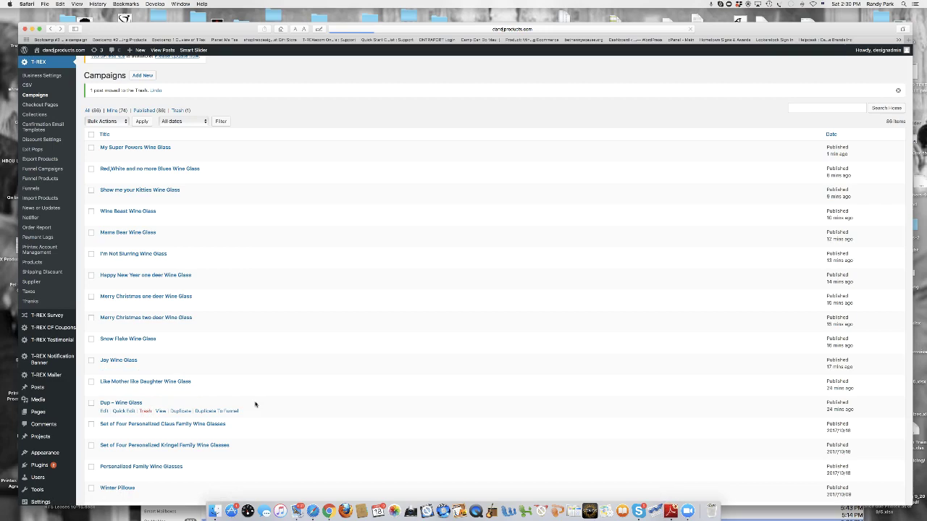
pyautogui.scroll(-4, 217, 391)
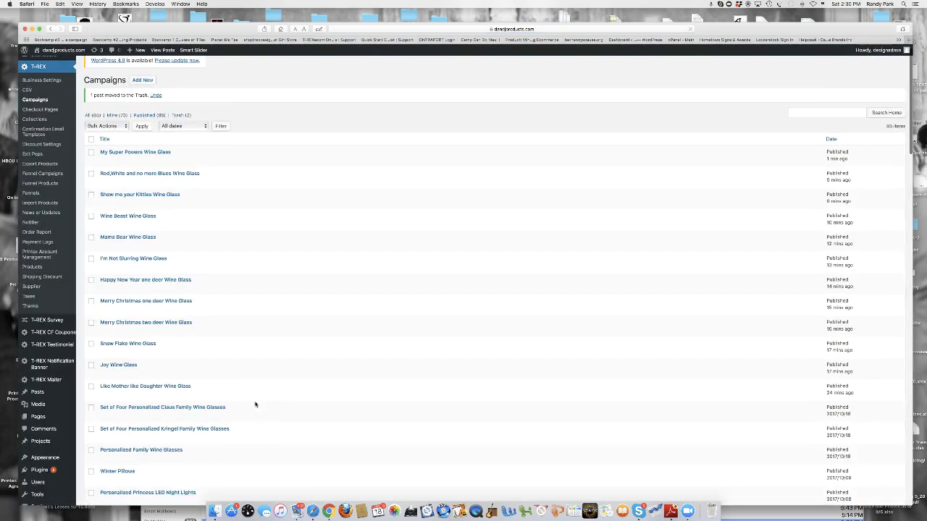
pyautogui.scroll(5, 173, 332)
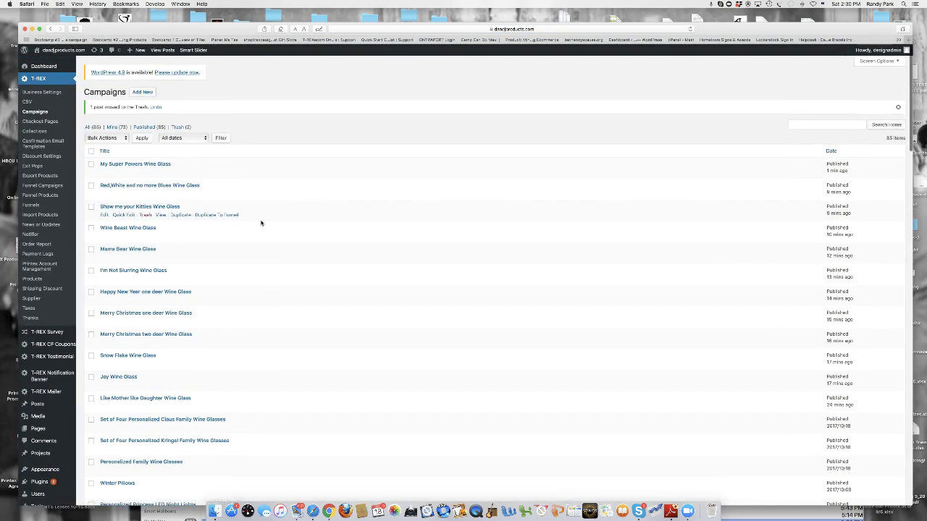
# Step: Duplicate the Mugs collection from the T-REX collections list
pyautogui.click(35, 132)
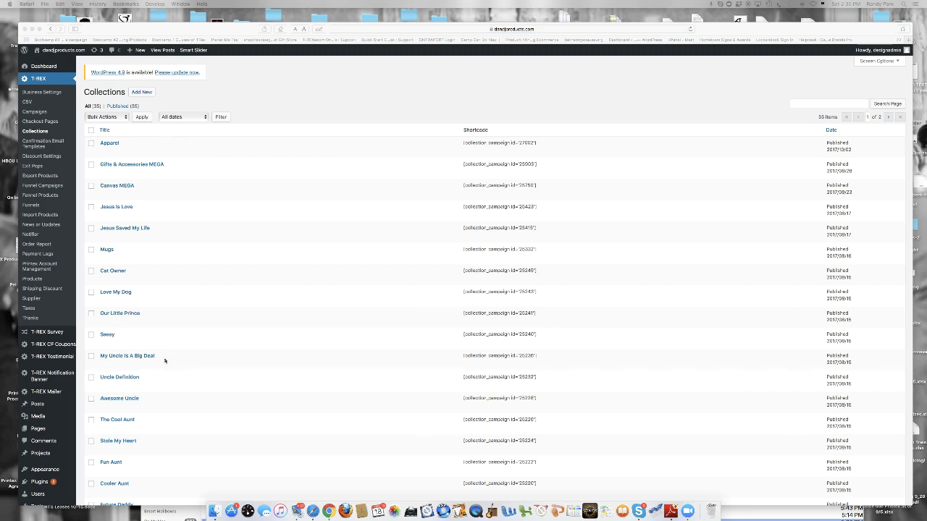
pyautogui.moveTo(108, 252)
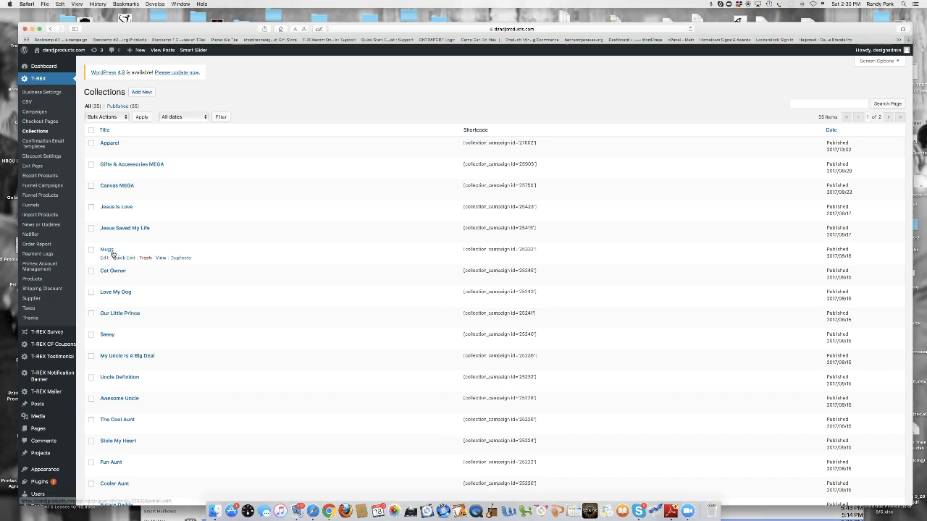
pyautogui.click(184, 258)
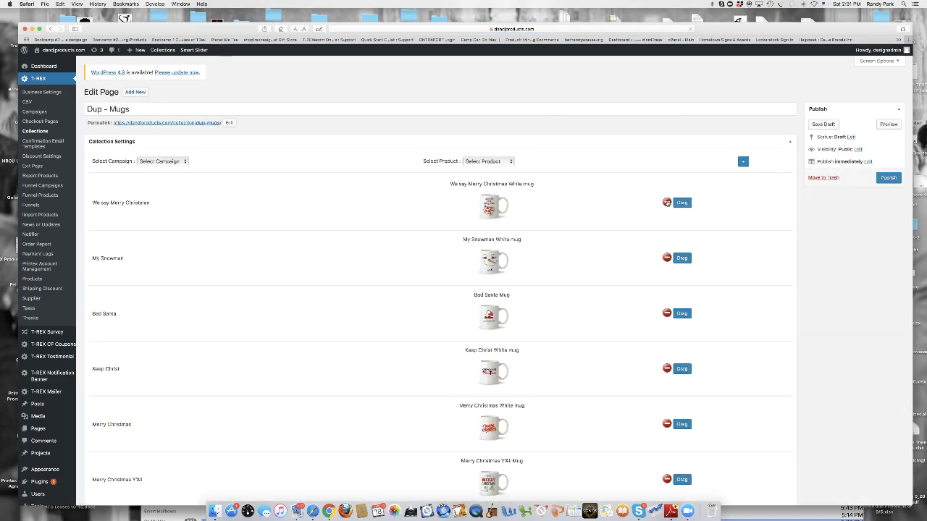
# Step: Remove every mug entry from the duplicated collection's settings
pyautogui.click(666, 202)
pyautogui.click(655, 202)
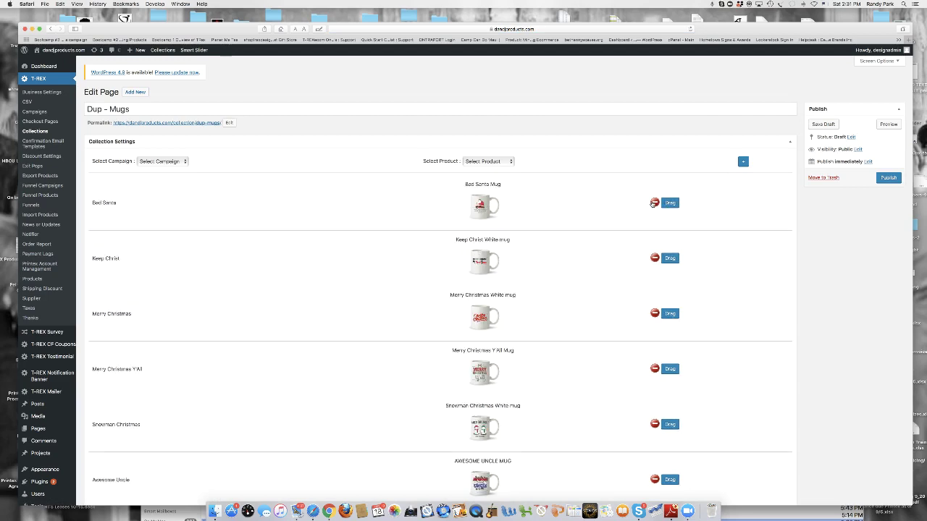
pyautogui.click(654, 202)
pyautogui.click(655, 203)
pyautogui.click(655, 202)
pyautogui.click(655, 203)
pyautogui.click(654, 203)
pyautogui.click(655, 203)
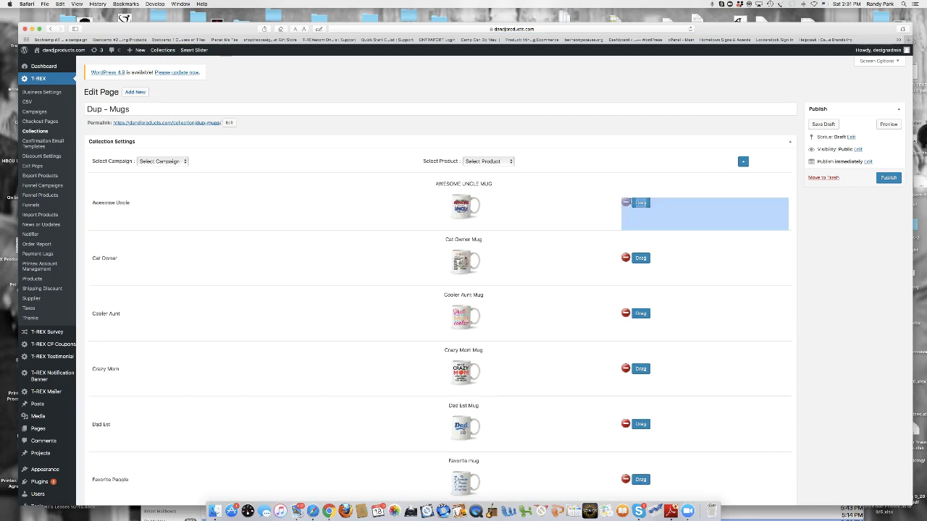
pyautogui.click(617, 203)
pyautogui.click(618, 203)
pyautogui.click(618, 202)
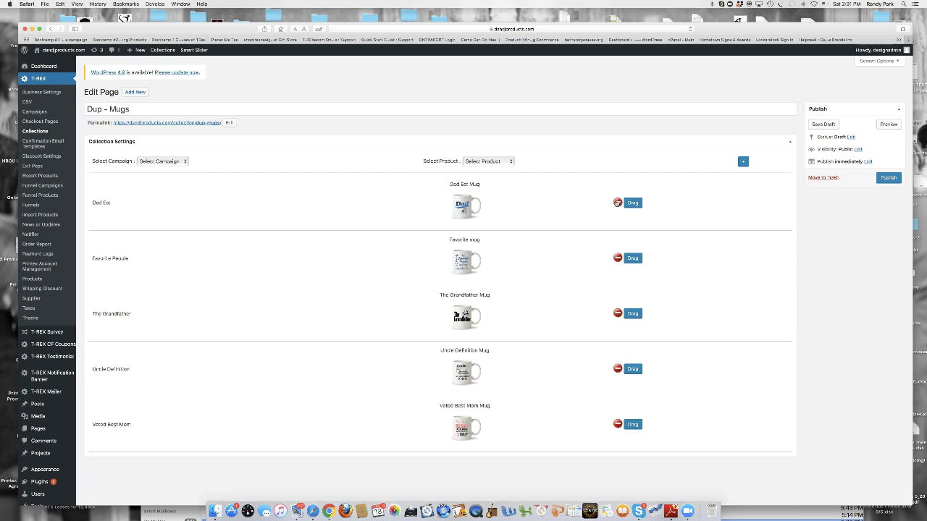
pyautogui.click(618, 203)
pyautogui.click(618, 203)
pyautogui.click(618, 203)
pyautogui.click(618, 203)
pyautogui.click(618, 202)
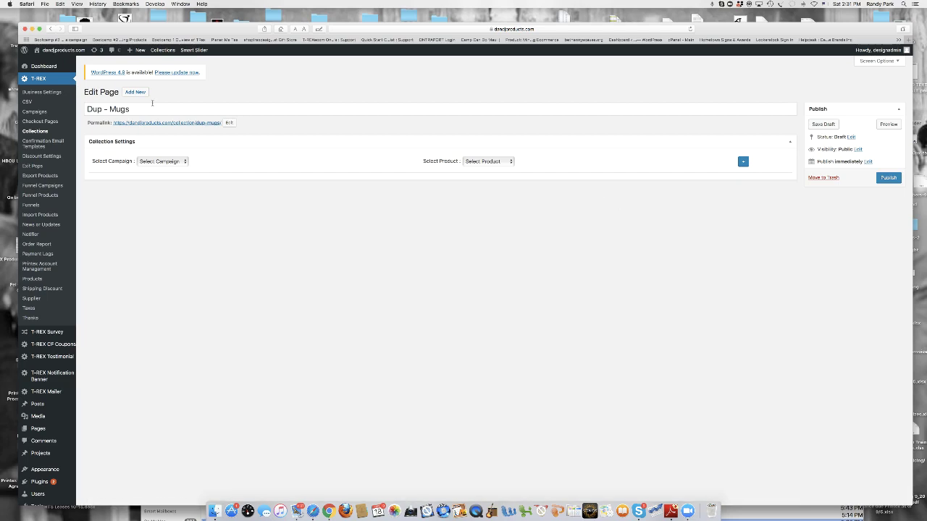
# Step: Rename the collection Wine Glass and clear its permalink slug to regenerate it as wine-glass
pyautogui.moveTo(132, 108); pyautogui.dragTo(84, 109)
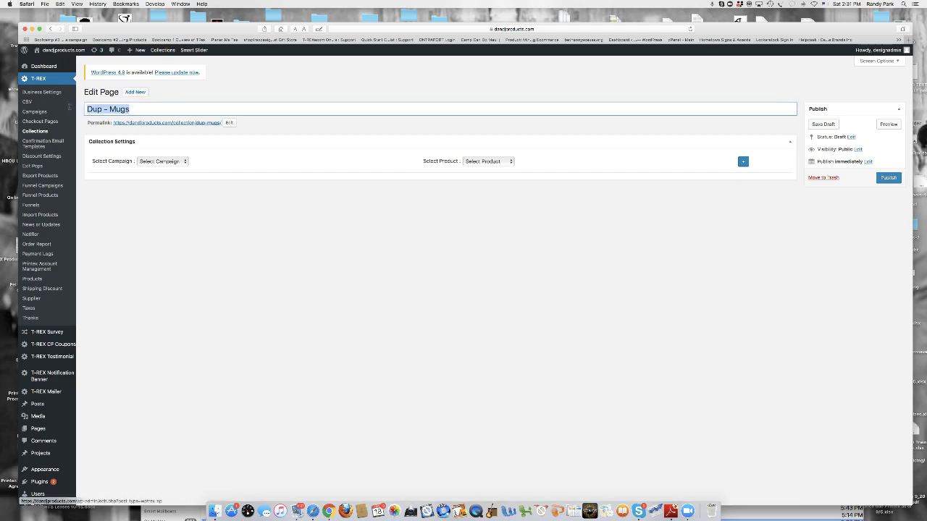
pyautogui.write('Wine Glass')
pyautogui.click(229, 122)
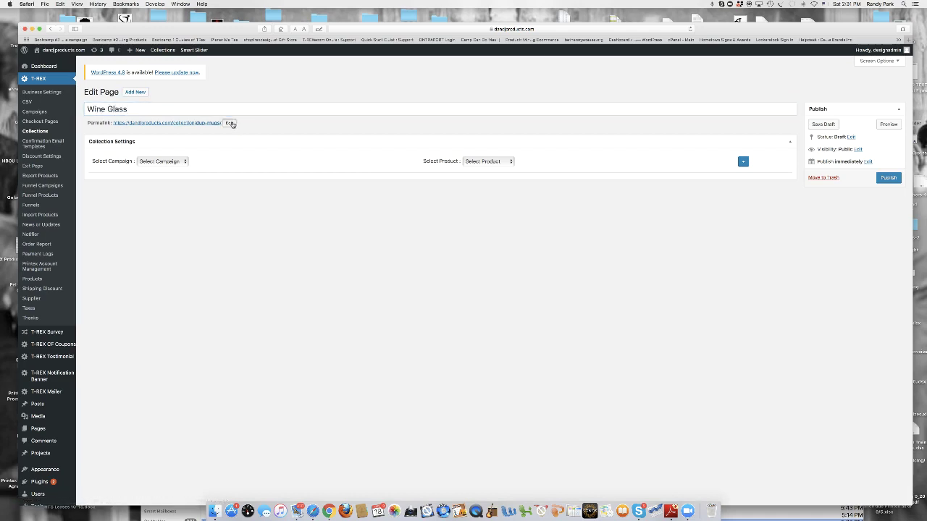
pyautogui.press('BackSpace')
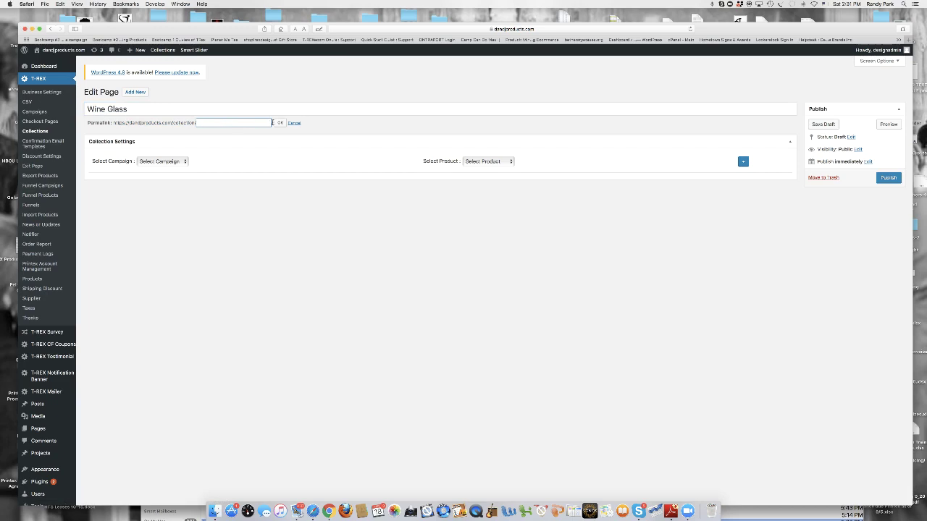
pyautogui.click(281, 123)
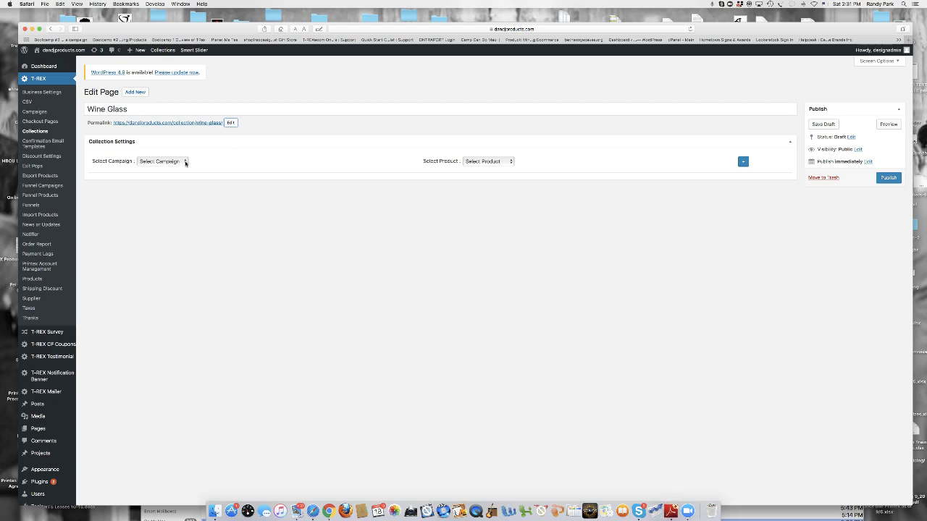
# Step: Add the product Red,White and no more Blues Wine Glass from its same-named campaign to the collection
pyautogui.click(186, 163)
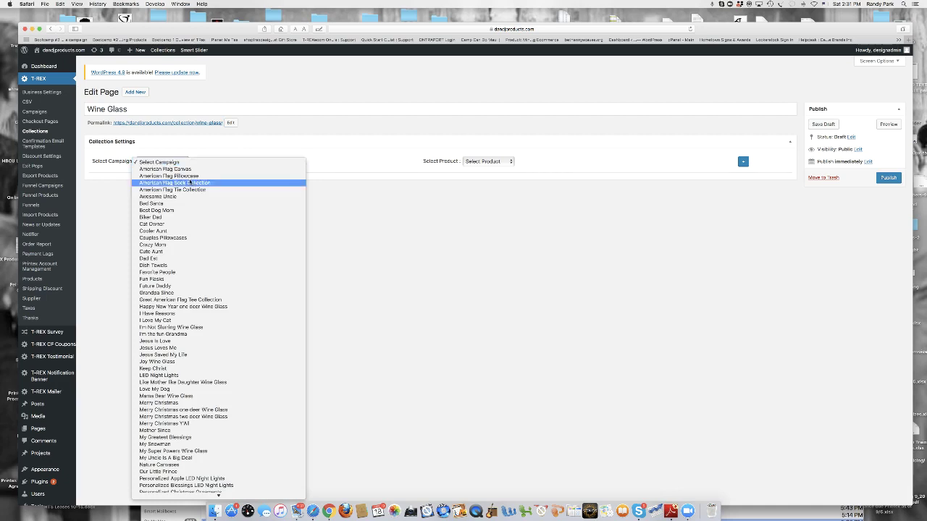
pyautogui.scroll(-5, 185, 274)
pyautogui.scroll(-3, 184, 274)
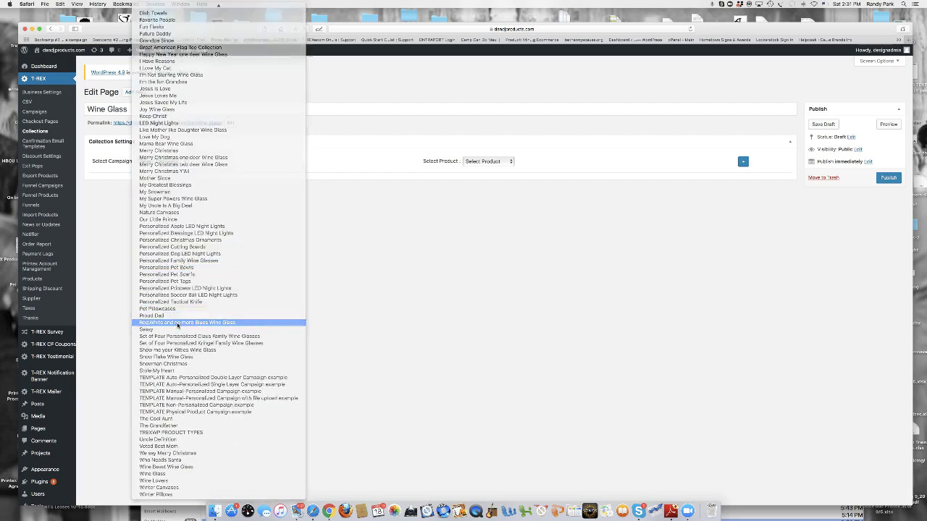
pyautogui.click(177, 323)
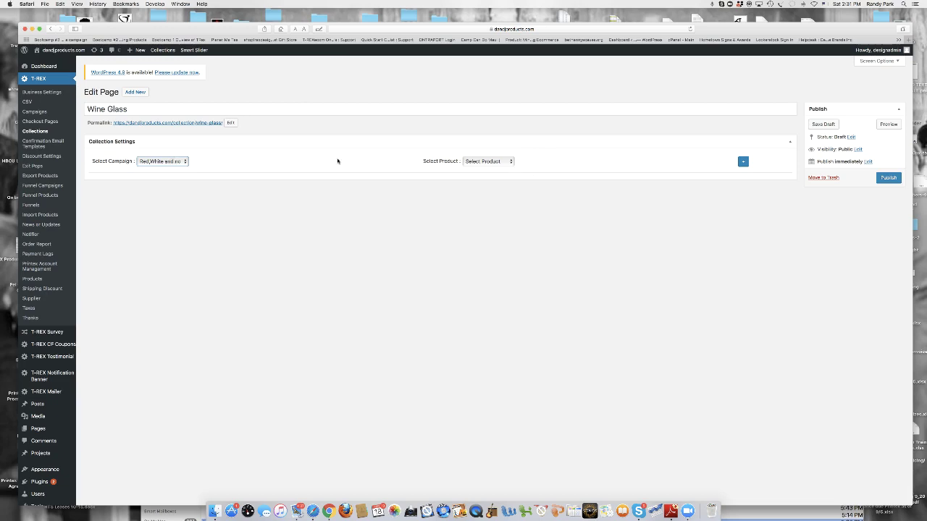
pyautogui.click(511, 161)
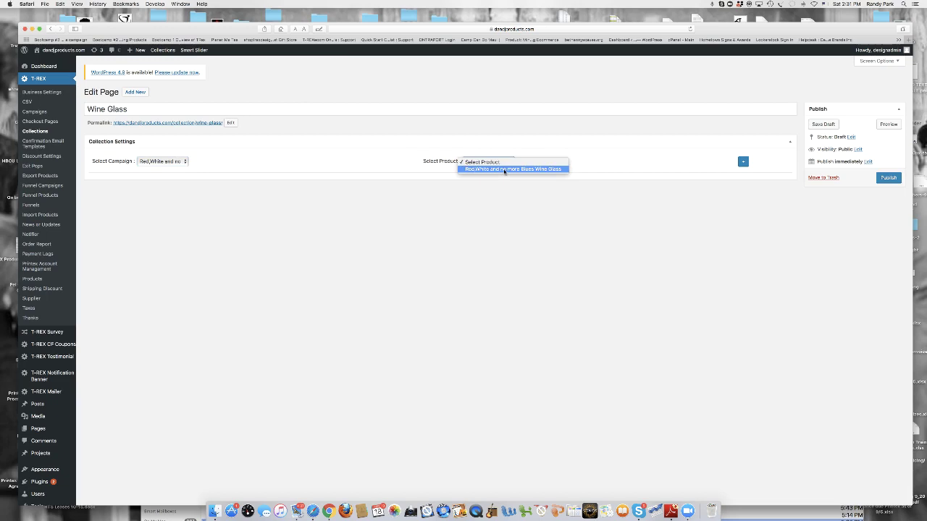
pyautogui.click(505, 171)
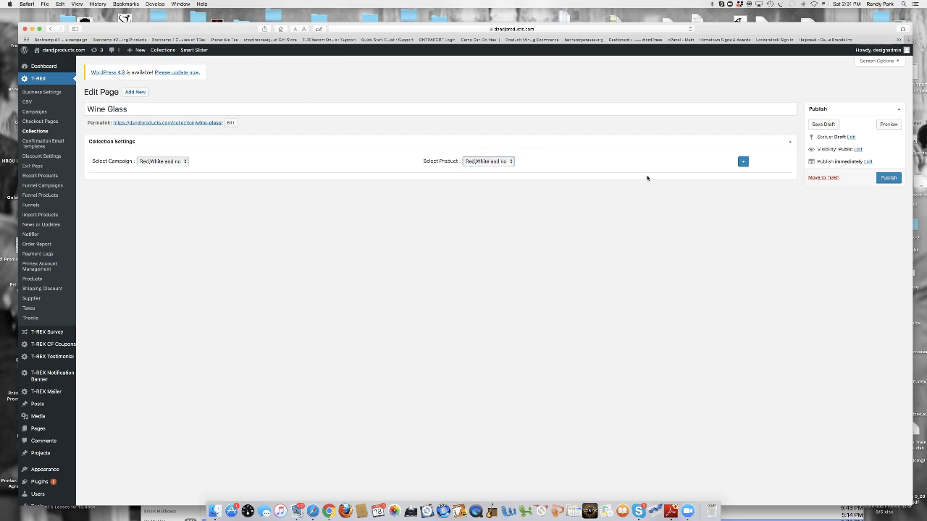
pyautogui.click(741, 161)
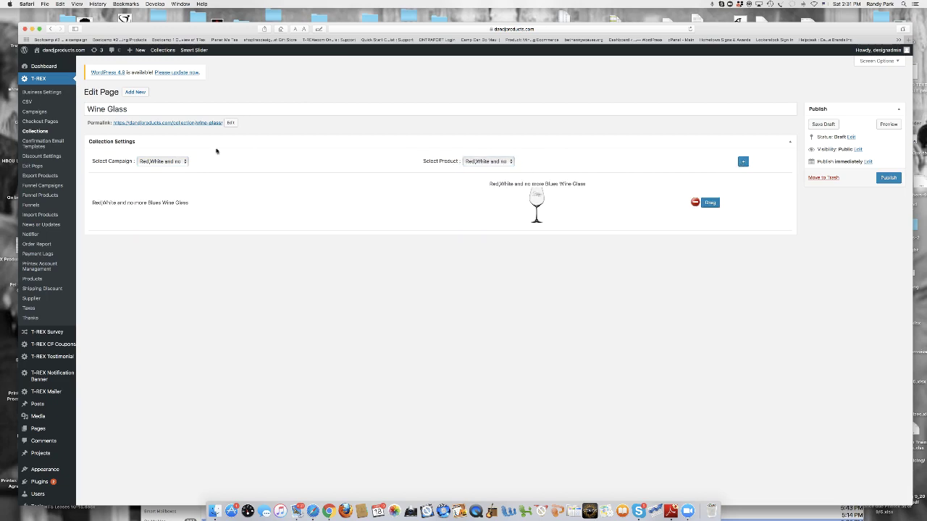
# Step: Add the product Show me your Kitties Wine Glass from its same-named campaign to the collection
pyautogui.click(186, 161)
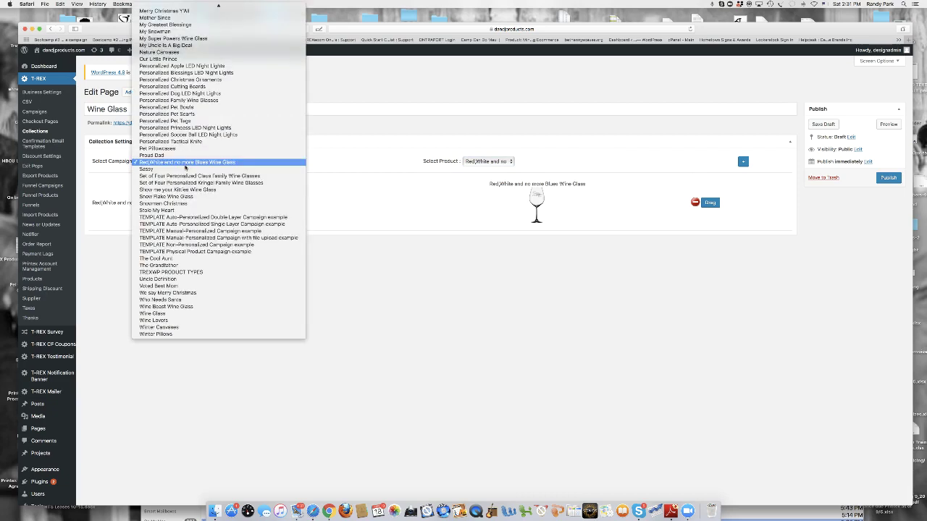
pyautogui.click(187, 191)
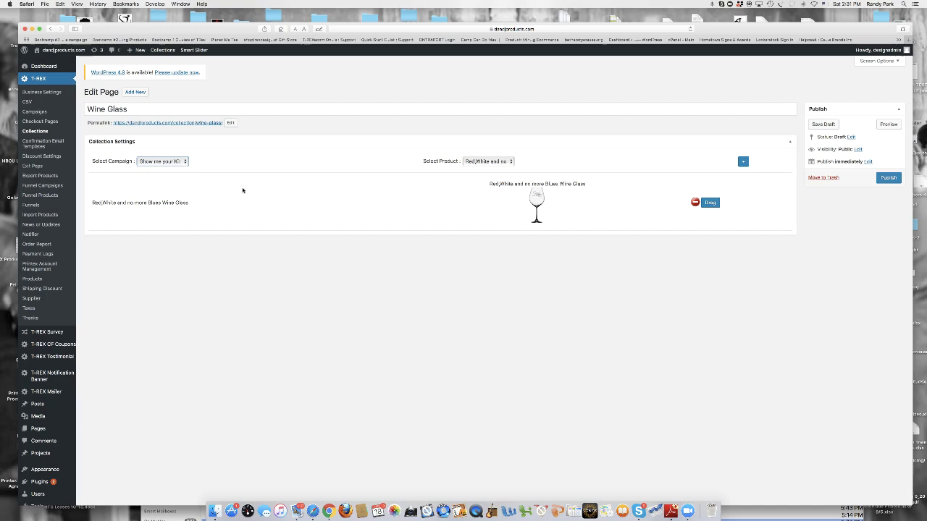
pyautogui.click(511, 162)
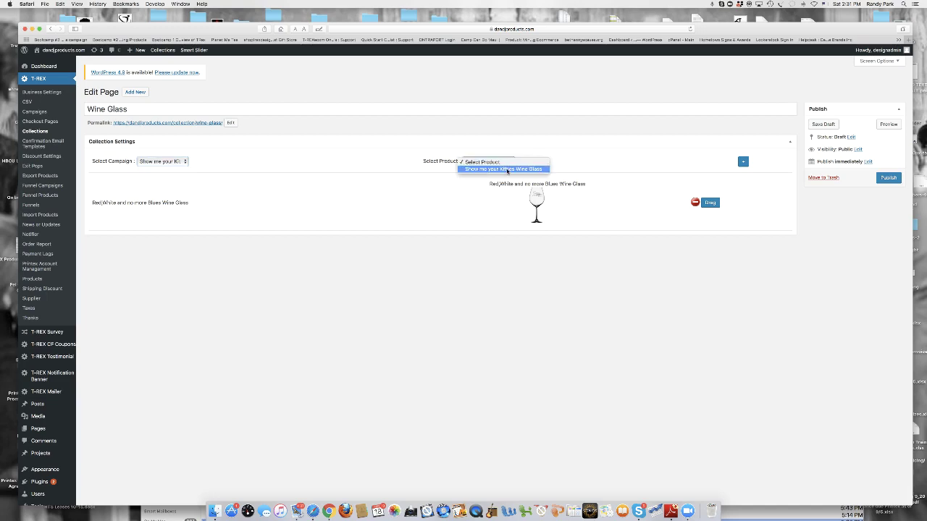
pyautogui.click(506, 170)
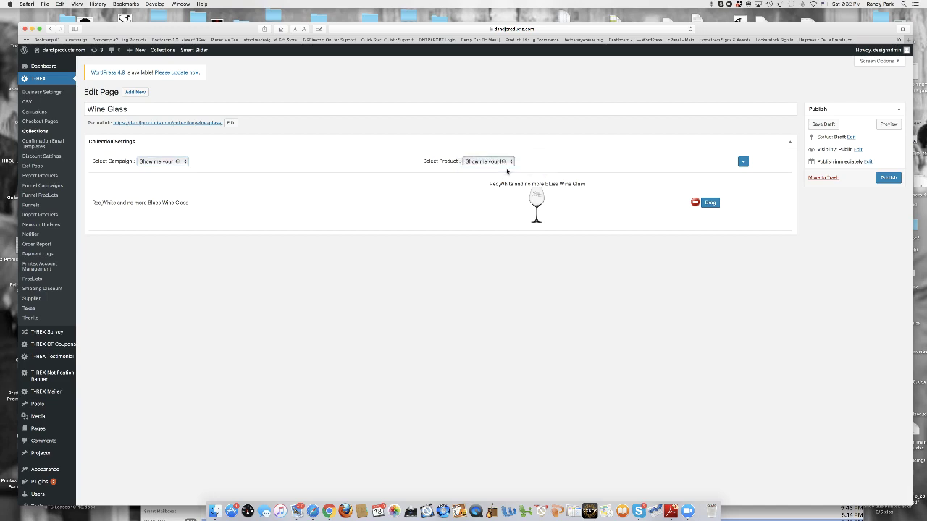
pyautogui.click(743, 161)
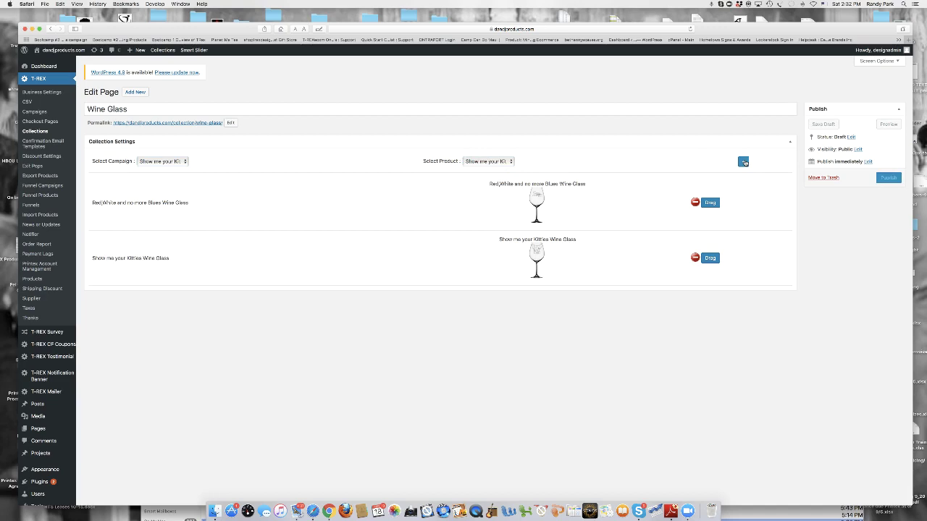
# Step: Add the product Wine Beast Wine Glass from its same-named campaign and move it above Show me your Kitties Wine Glass
pyautogui.click(185, 163)
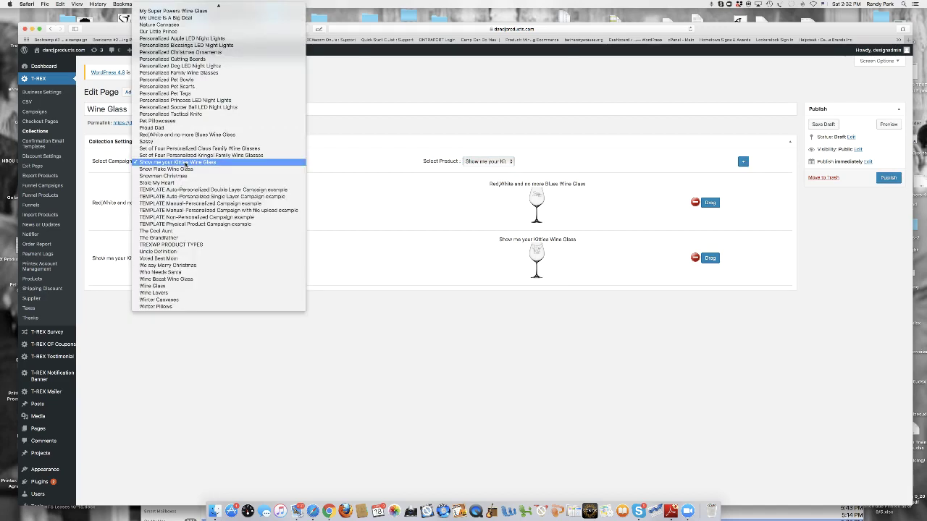
pyautogui.click(196, 279)
pyautogui.click(507, 161)
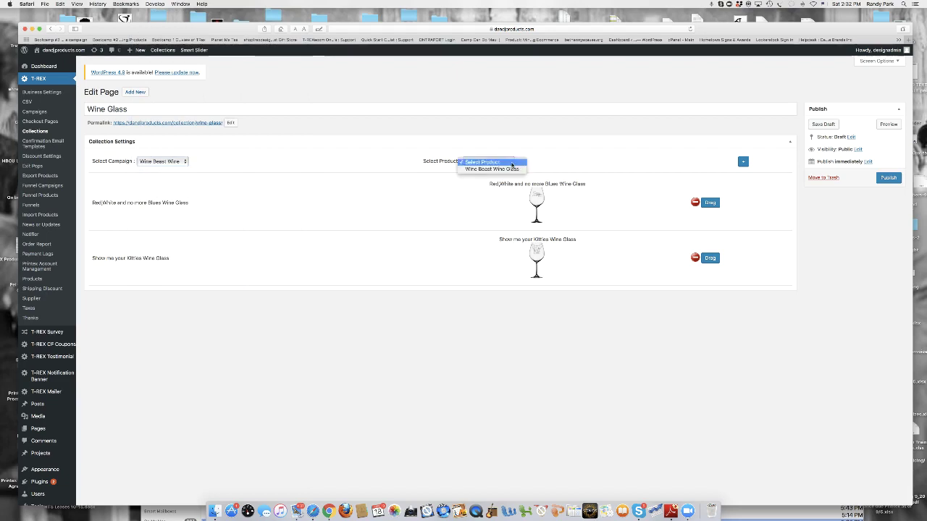
pyautogui.click(507, 170)
pyautogui.click(743, 161)
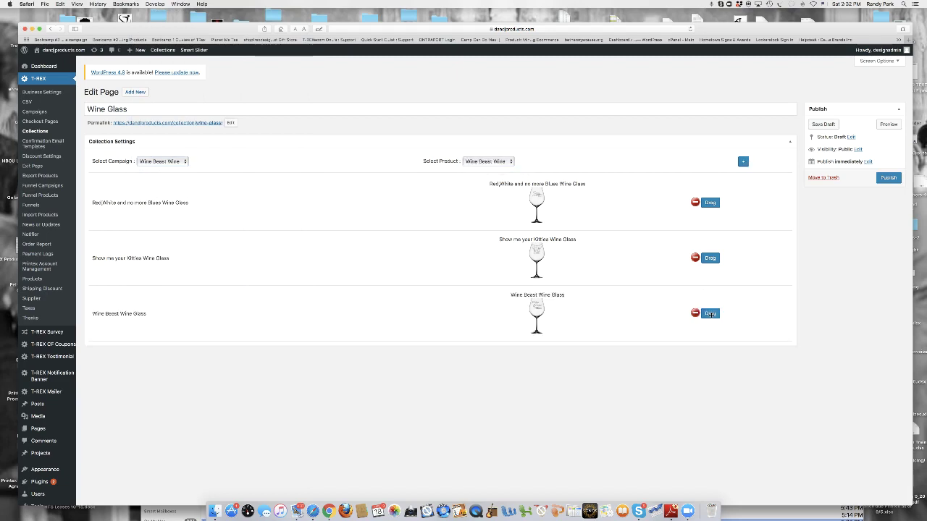
pyautogui.moveTo(711, 314); pyautogui.dragTo(712, 245)
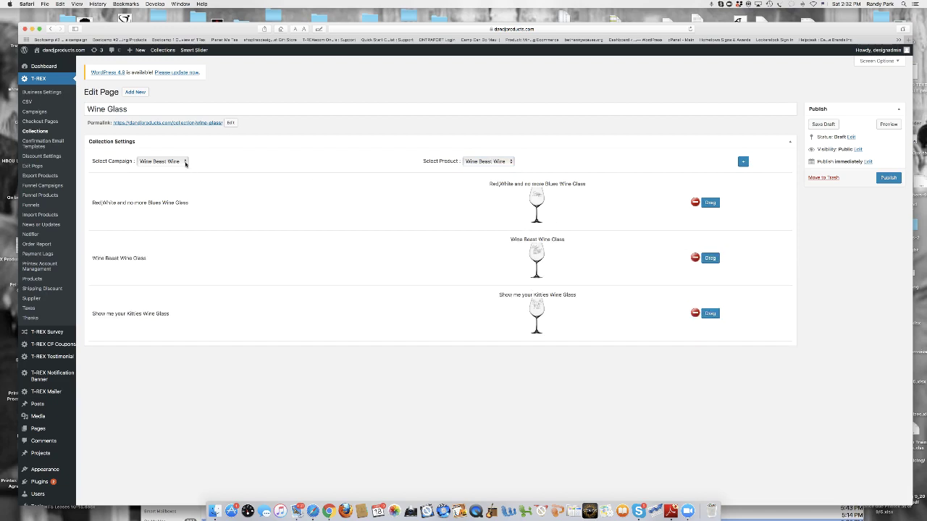
# Step: Add the product Mama Bear Wine Glass from its same-named campaign to the collection
pyautogui.click(185, 161)
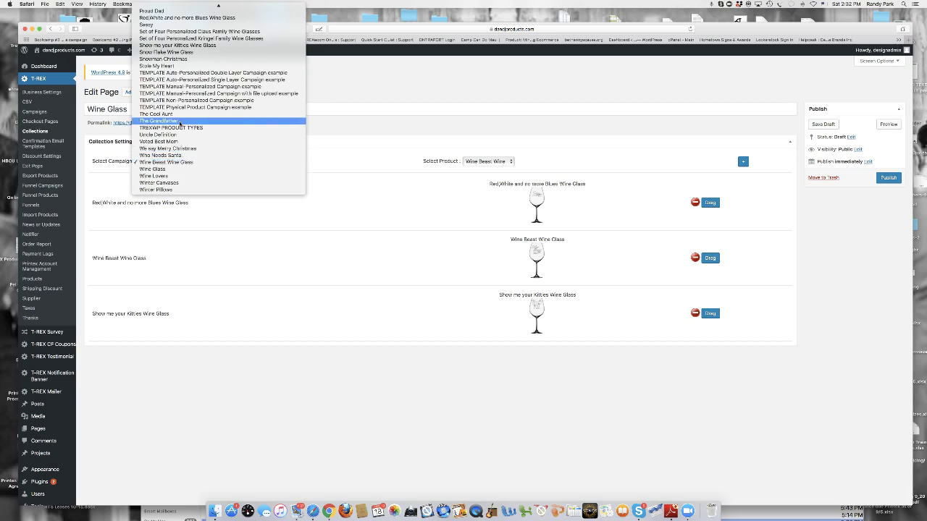
pyautogui.moveTo(218, 6)
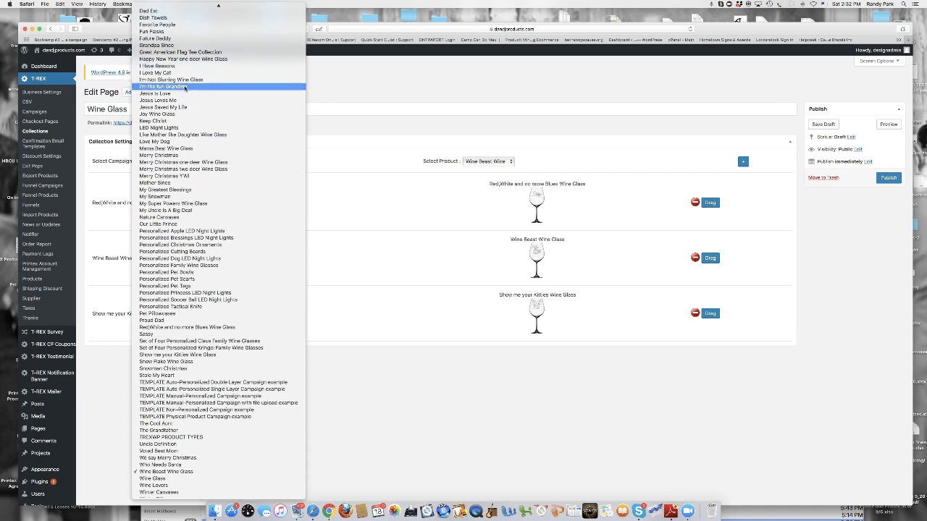
pyautogui.click(192, 148)
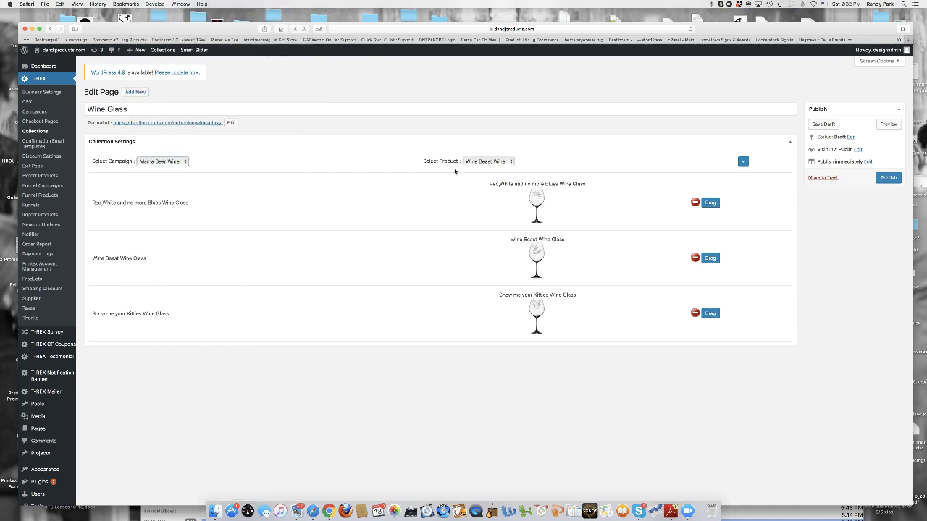
pyautogui.click(511, 162)
pyautogui.click(500, 169)
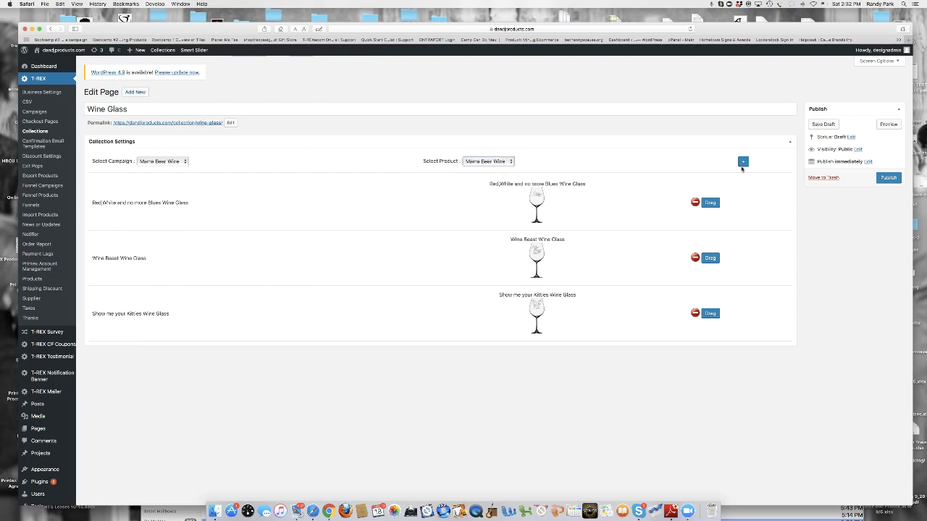
pyautogui.click(744, 162)
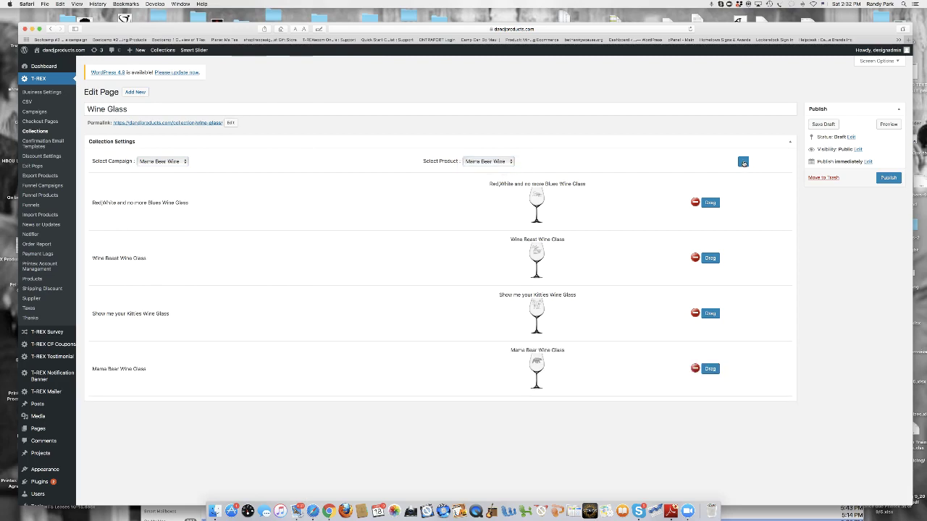
# Step: Add the product I'm Not Slurring Wine Glass from its same-named campaign to the collection
pyautogui.click(184, 161)
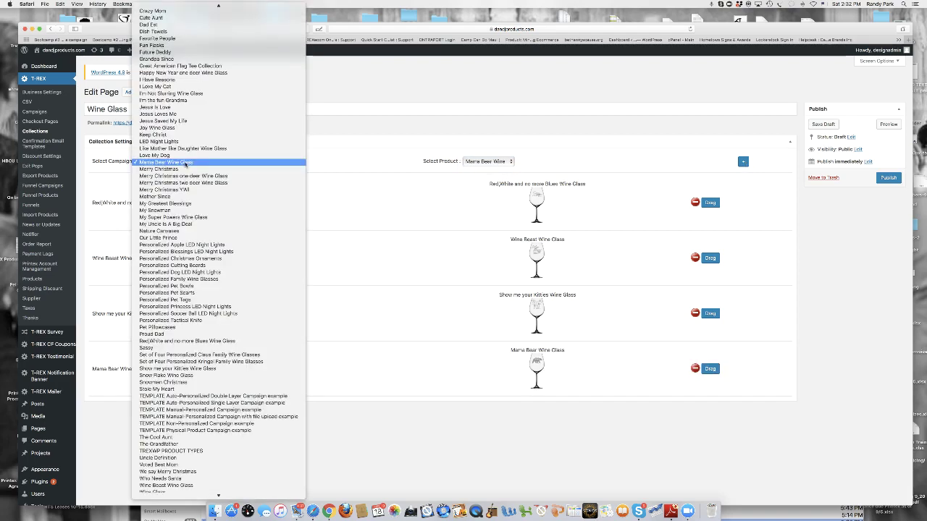
pyautogui.click(189, 94)
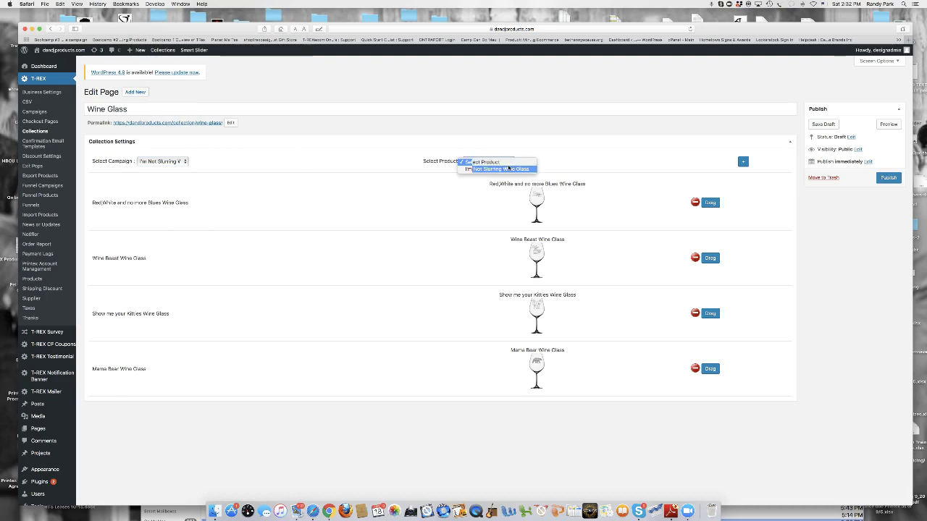
pyautogui.click(507, 169)
pyautogui.click(742, 163)
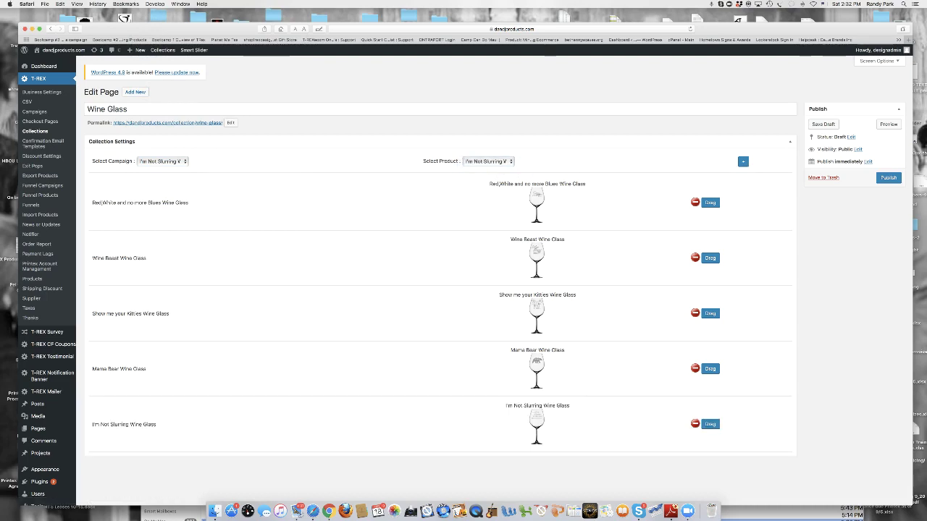
# Step: Add the product Happy New Year one deer Wine Glass from its same-named campaign to the collection
pyautogui.click(185, 163)
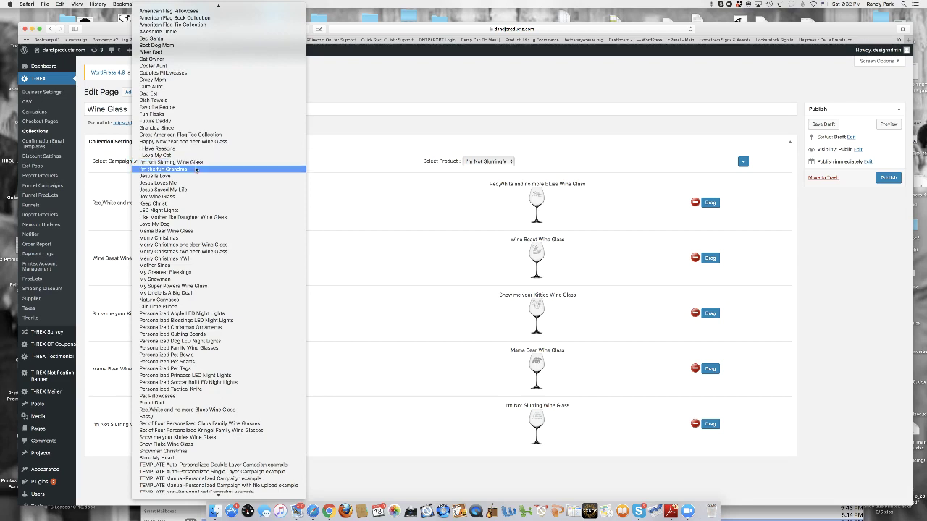
pyautogui.scroll(1, 196, 167)
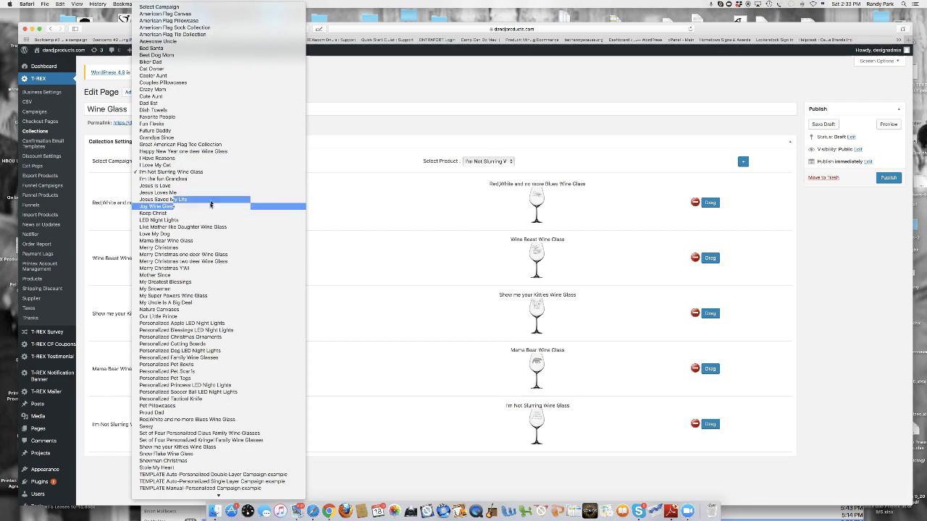
pyautogui.click(207, 152)
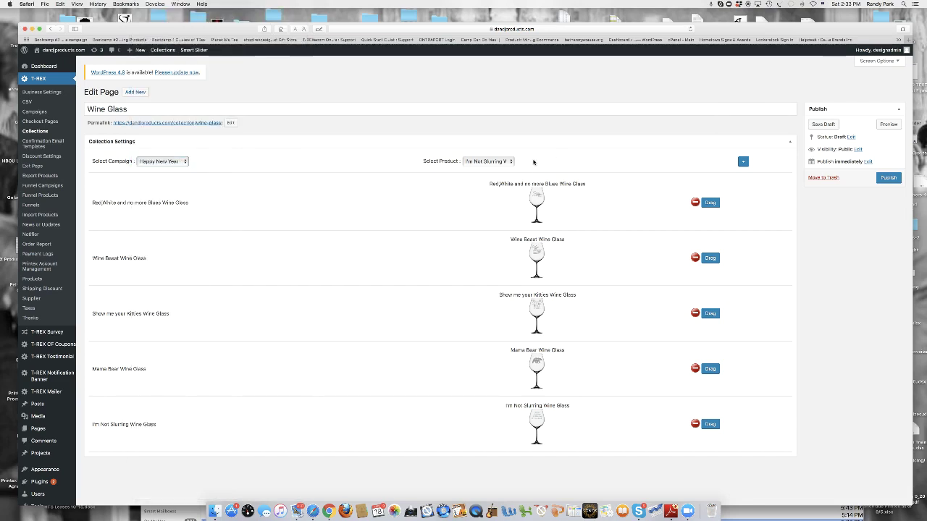
pyautogui.click(511, 162)
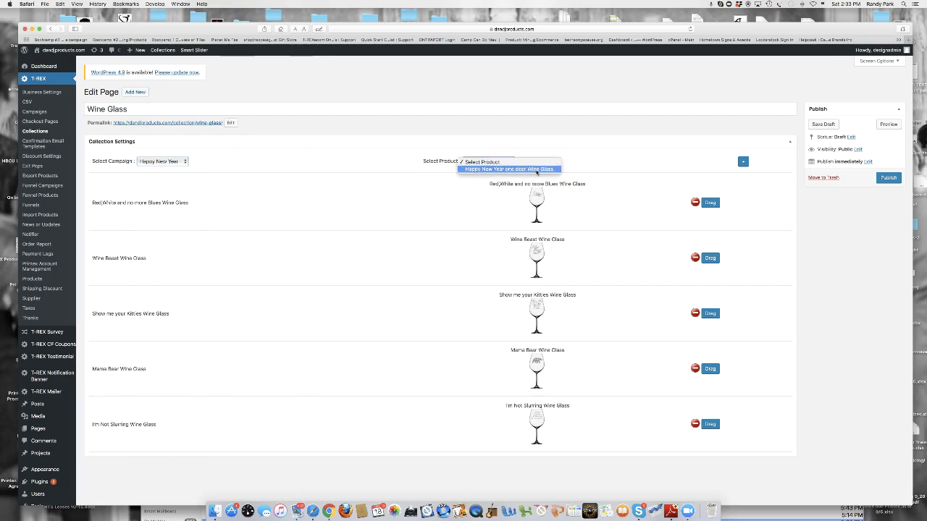
pyautogui.click(537, 169)
pyautogui.click(743, 162)
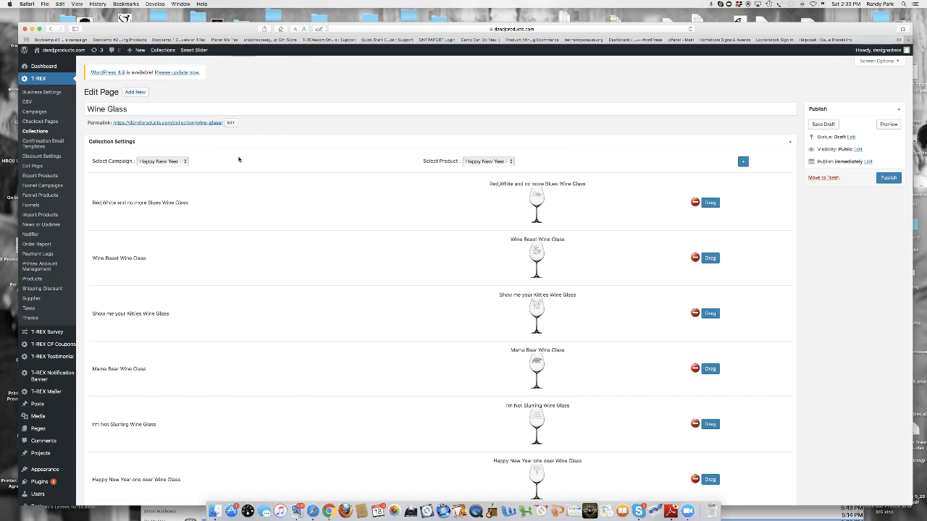
# Step: Add the product Merry Christmas one deer Wine Glass from its same-named campaign to the collection
pyautogui.click(185, 163)
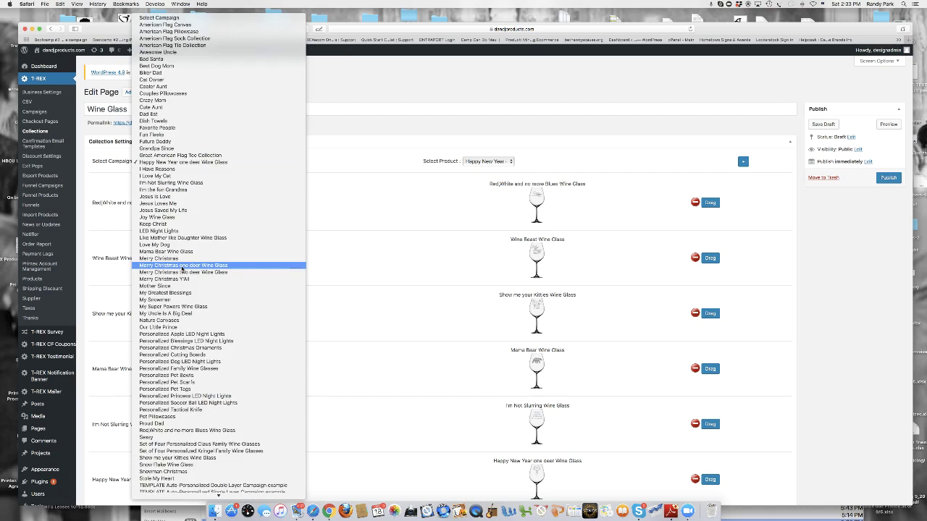
pyautogui.click(242, 264)
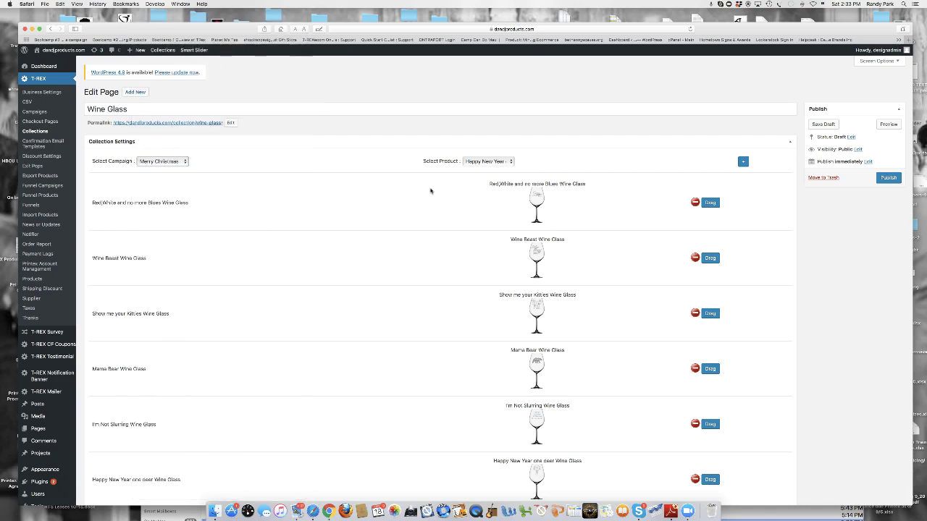
pyautogui.click(512, 162)
pyautogui.click(511, 173)
pyautogui.scroll(-2, 230, 191)
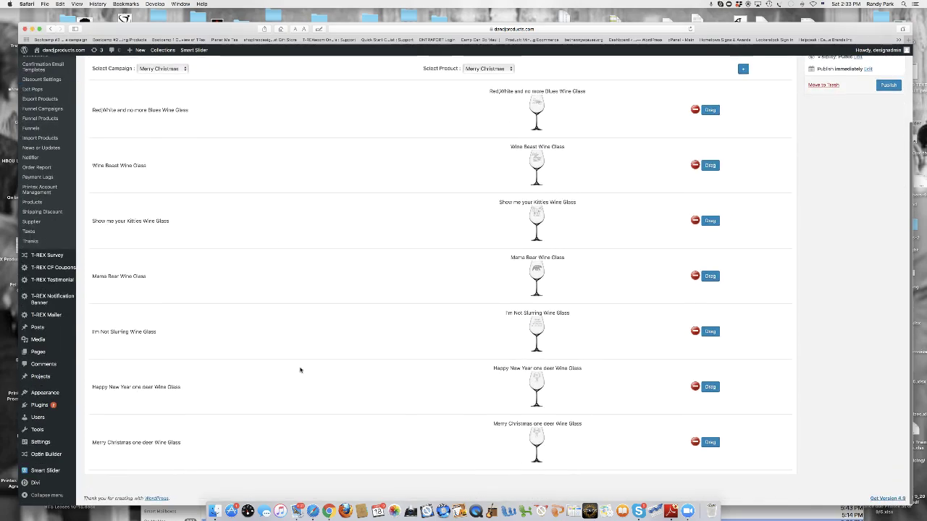
pyautogui.scroll(2, 223, 274)
# Step: Add the product Merry Christmas two deer Wine Glass from its same-named campaign to the collection
pyautogui.click(181, 162)
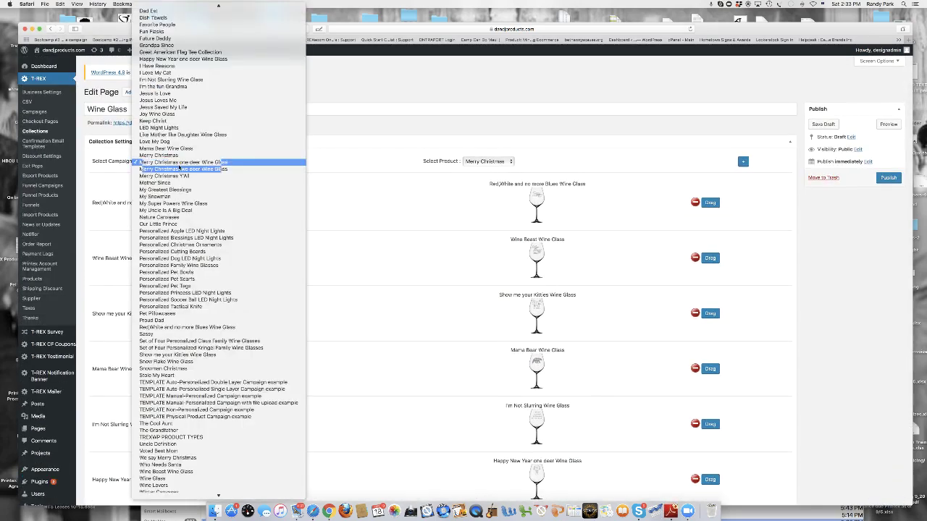
pyautogui.click(178, 169)
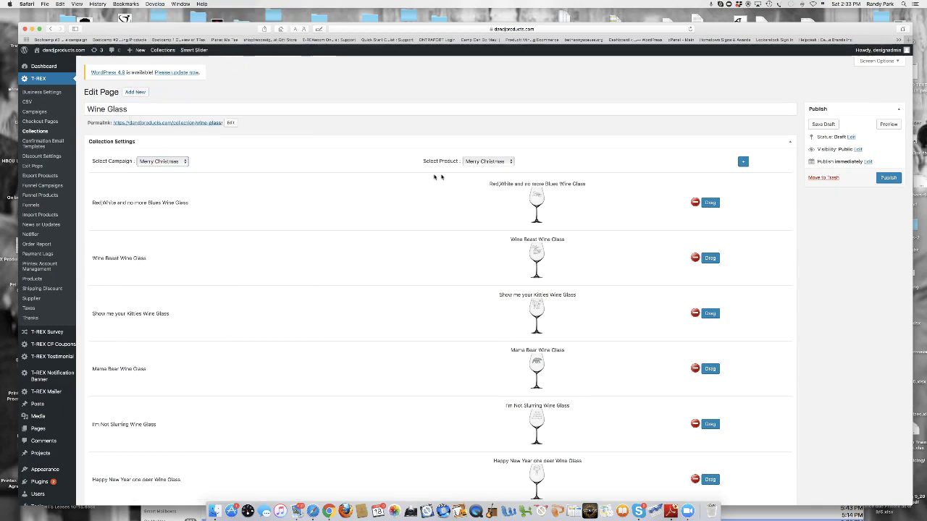
pyautogui.click(512, 161)
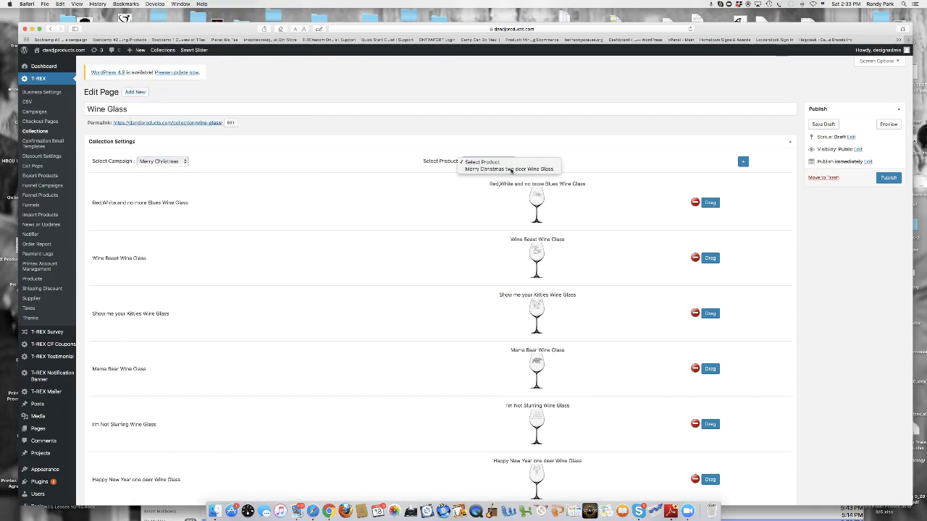
pyautogui.click(511, 168)
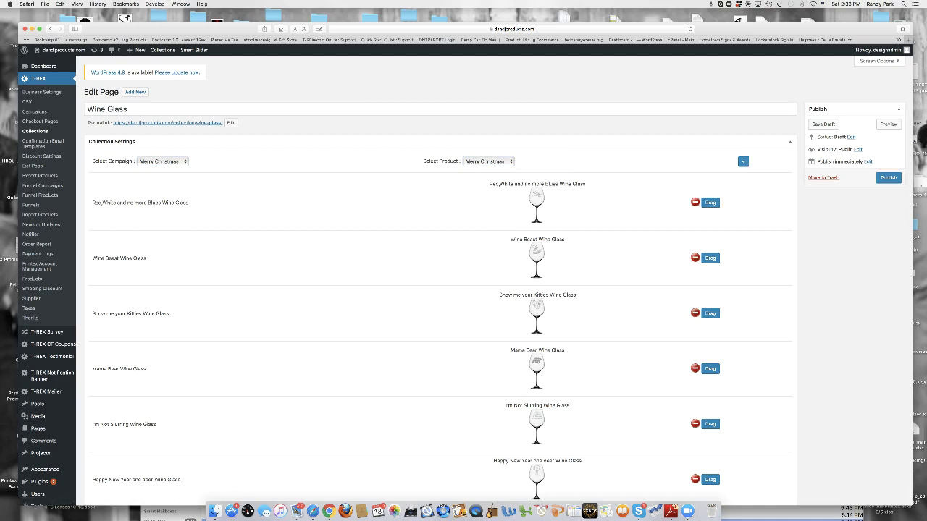
# Step: Add the product Snow Flake Wine Glass from its same-named campaign to the collection
pyautogui.click(186, 162)
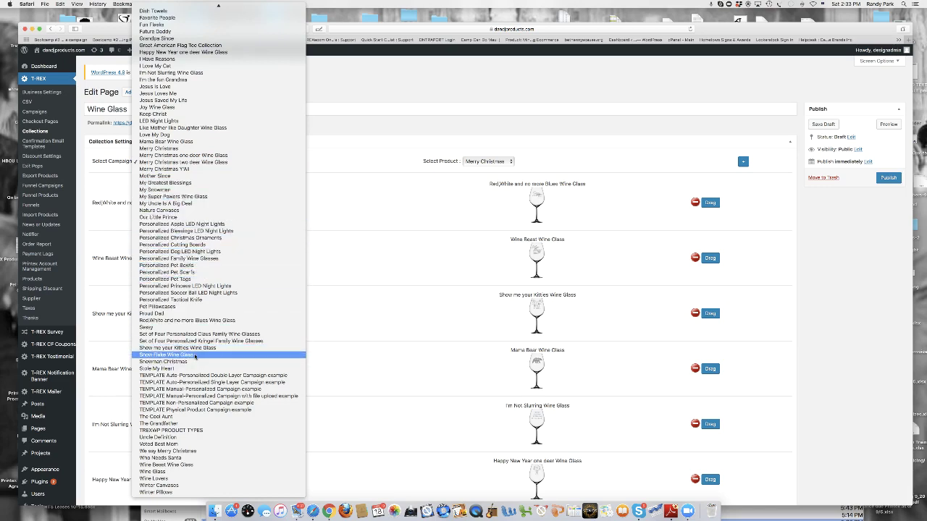
pyautogui.click(194, 356)
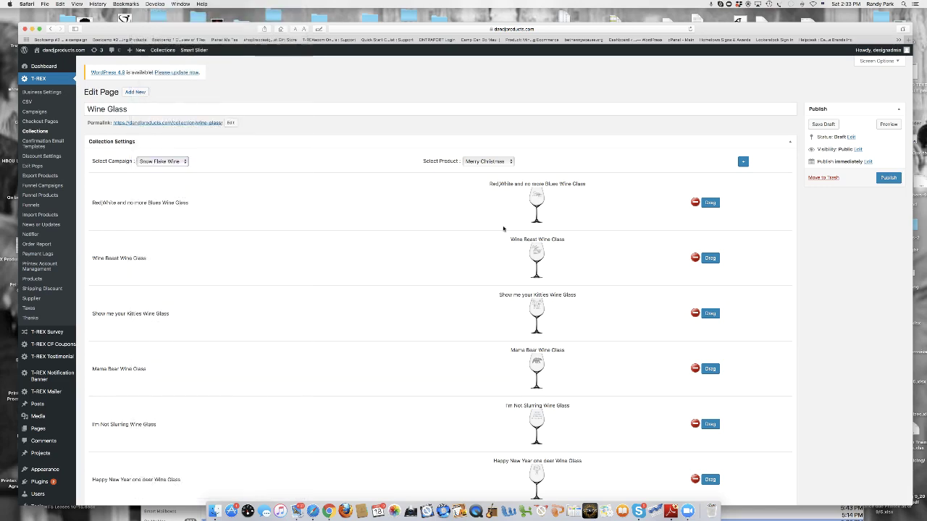
pyautogui.click(510, 161)
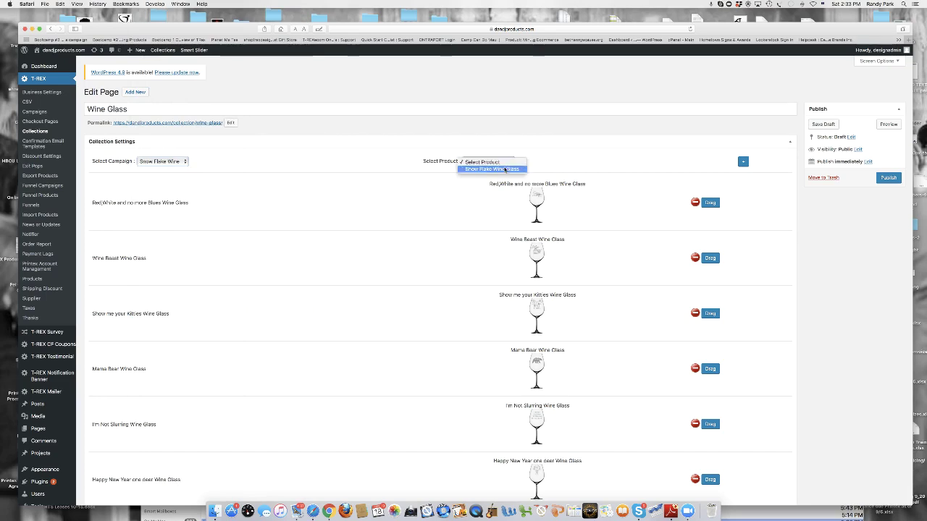
pyautogui.click(499, 168)
pyautogui.click(742, 161)
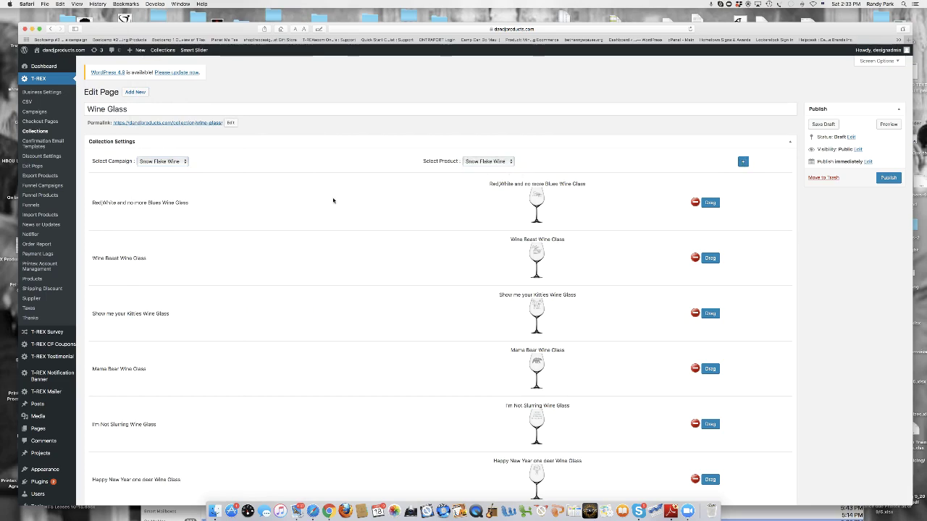
# Step: Check the collection's product list and publish the Wine Glass collection
pyautogui.scroll(-5, 345, 222)
pyautogui.scroll(5, 345, 221)
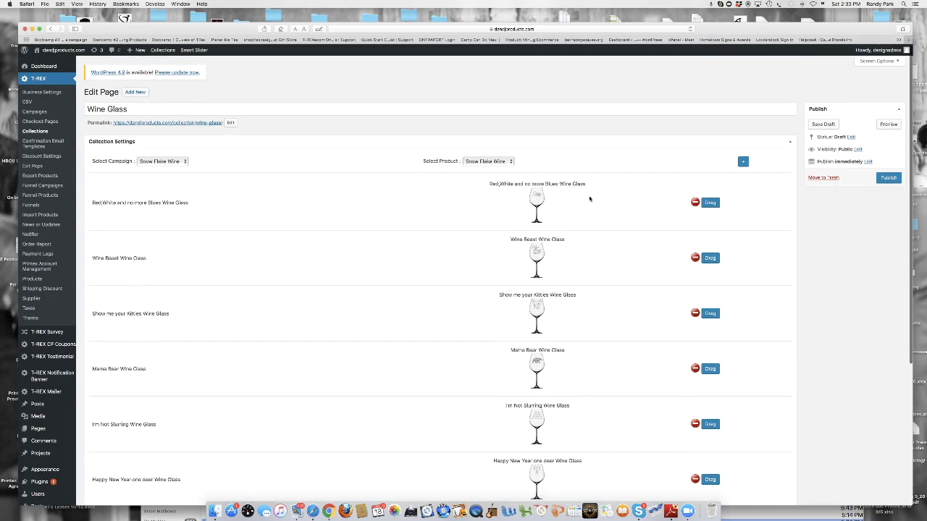
pyautogui.click(888, 179)
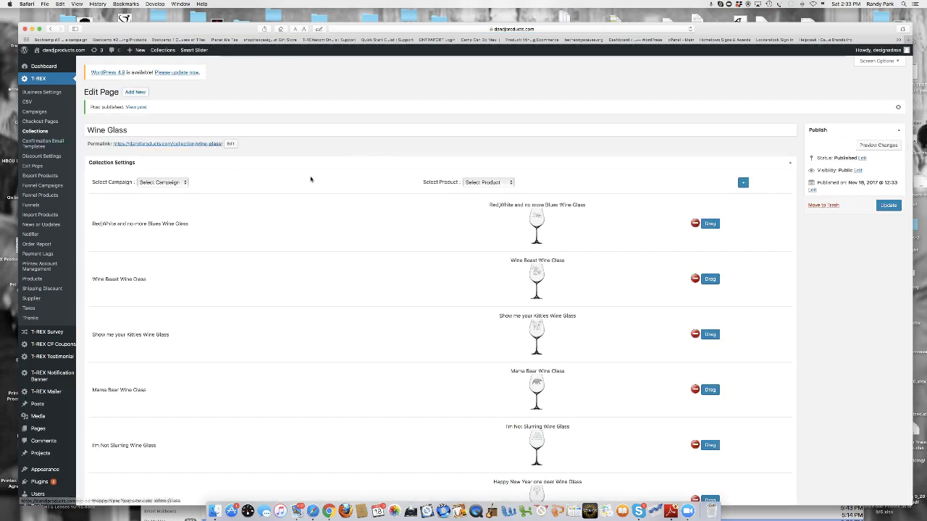
# Step: Add the product Joy Wine Glass from its same-named campaign to the published collection
pyautogui.click(185, 184)
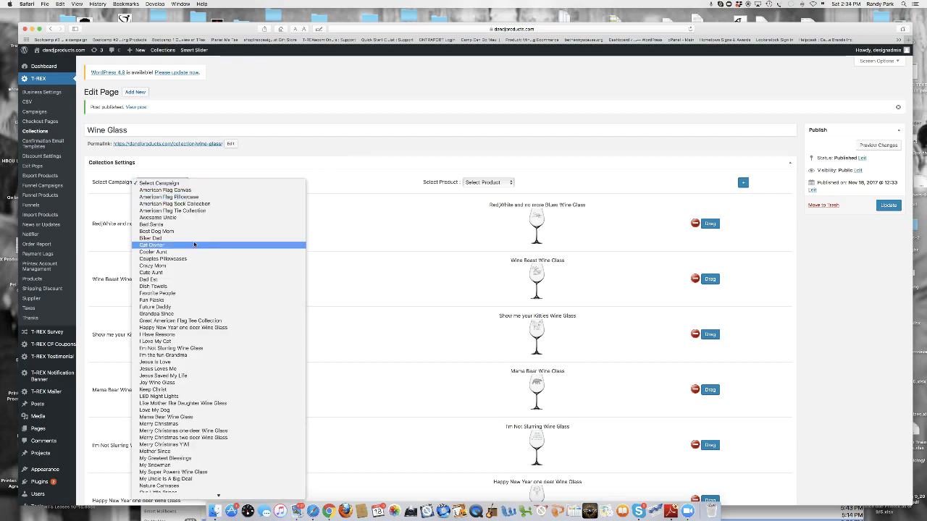
pyautogui.scroll(-5, 196, 242)
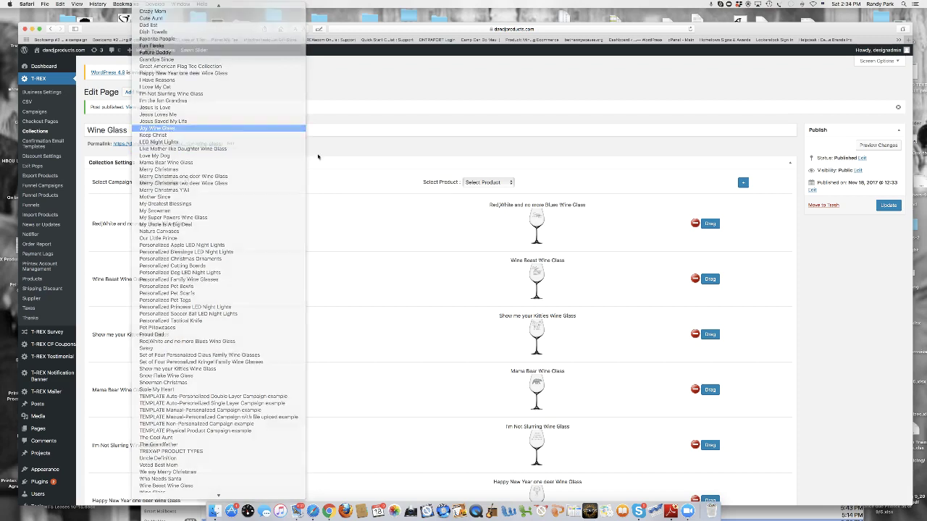
pyautogui.click(189, 128)
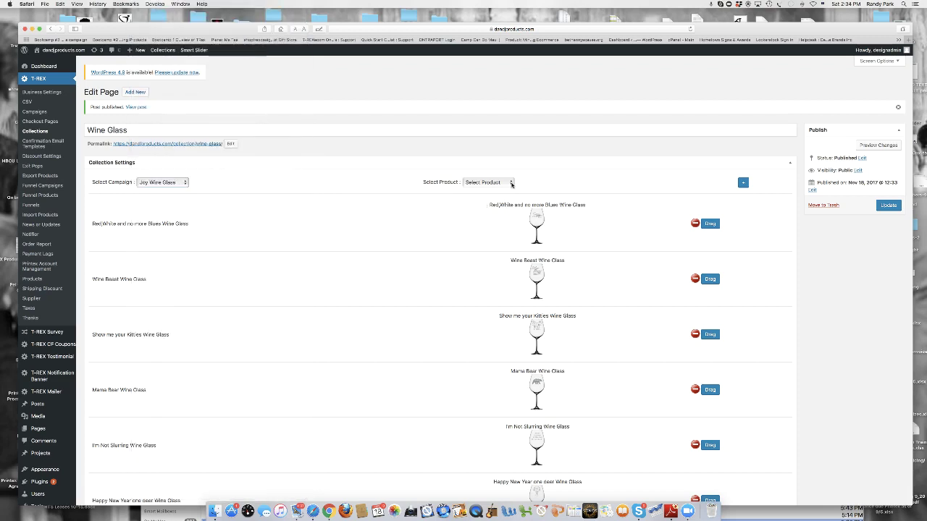
pyautogui.click(510, 184)
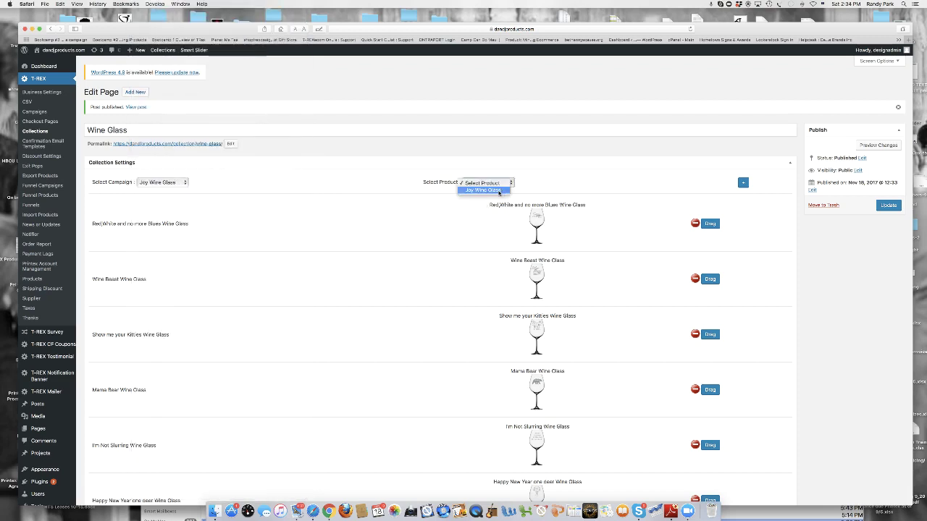
pyautogui.click(498, 190)
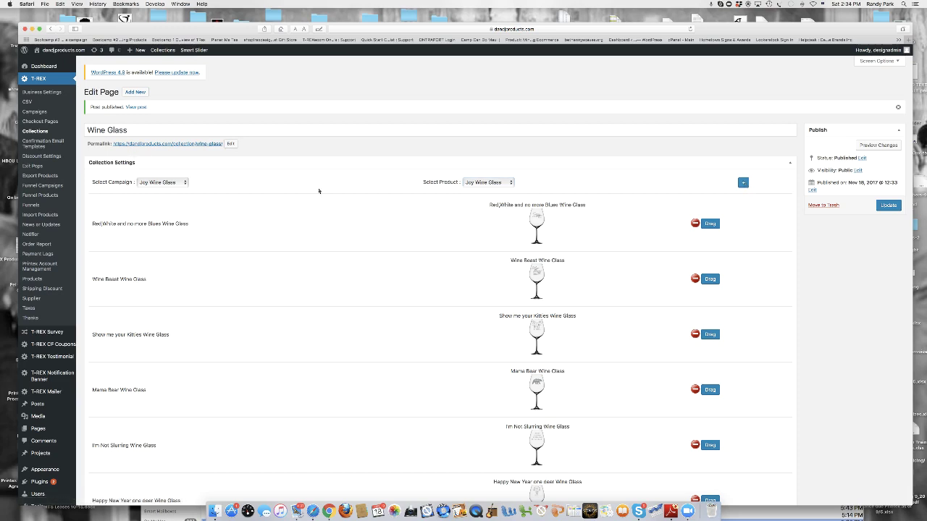
# Step: Add the product Like Mother like Daughter Wine Glass from its same-named campaign to the Wine Glass collection
pyautogui.click(185, 183)
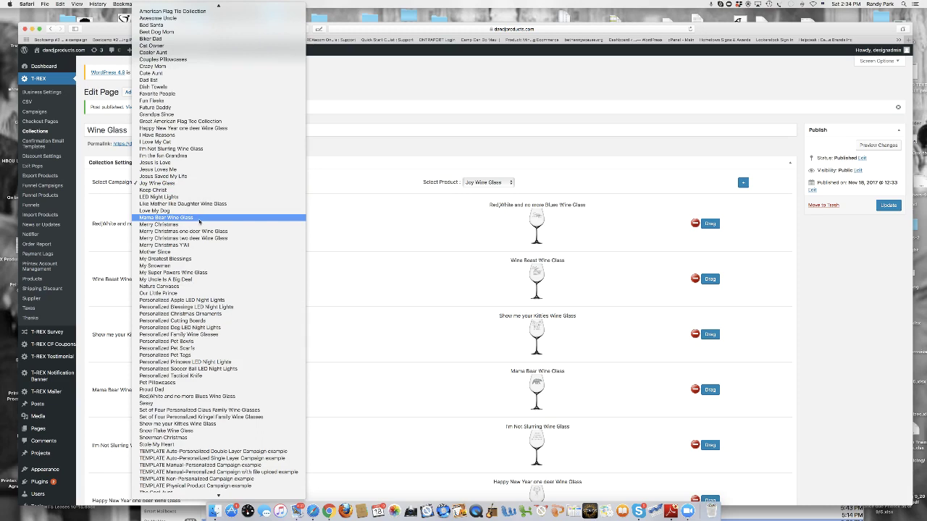
pyautogui.click(201, 205)
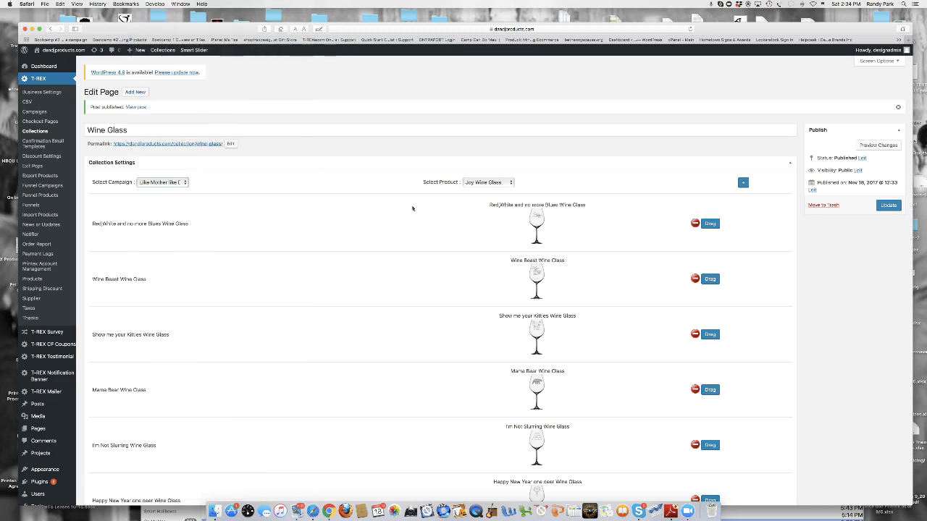
pyautogui.click(511, 184)
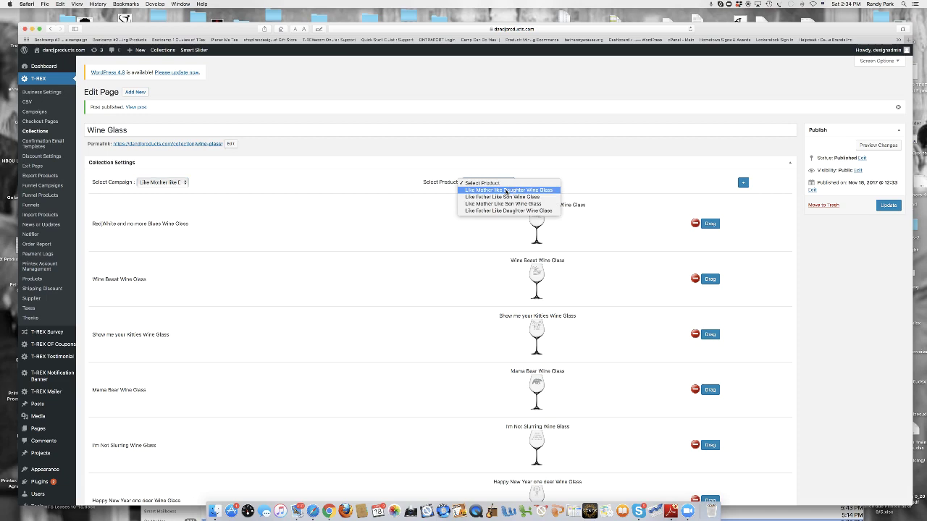
pyautogui.click(506, 190)
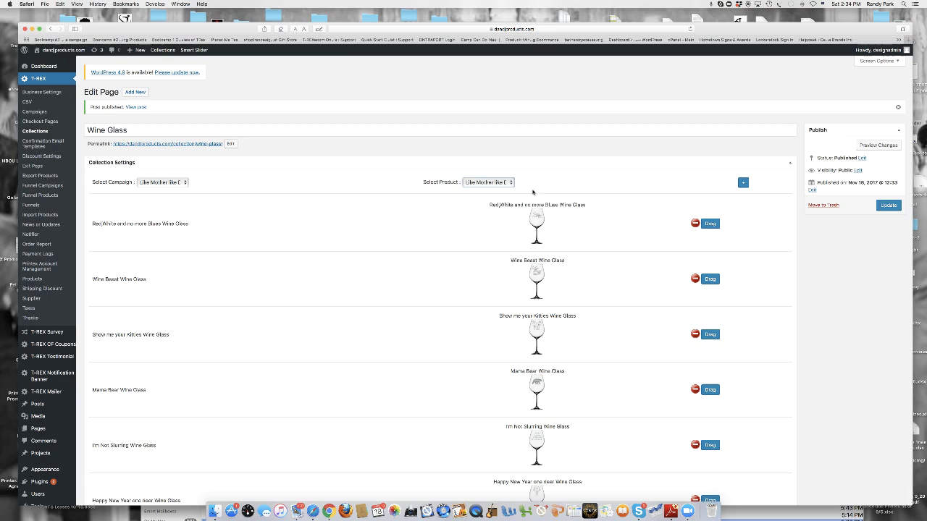
pyautogui.click(742, 182)
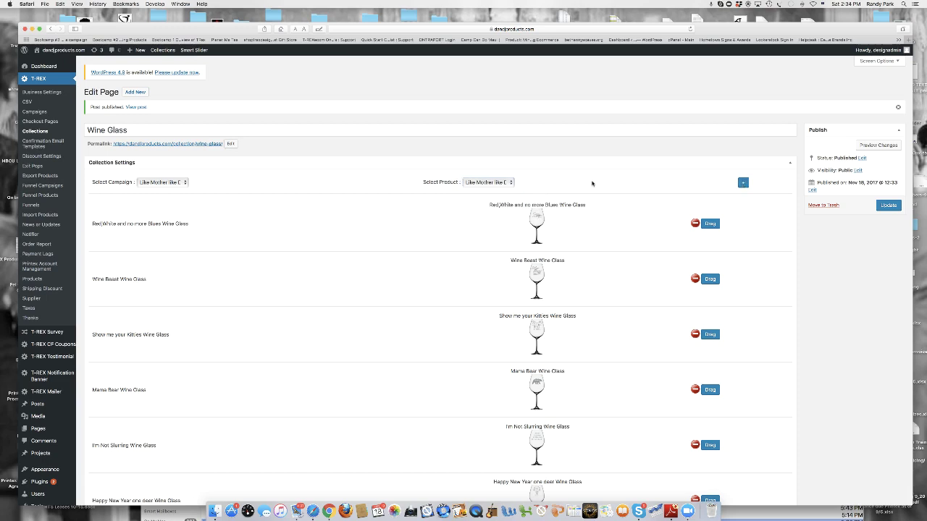
# Step: Add Like Father Like Son Wine Glass and Like Mother Like Son Wine Glass from the Like Mother like Daughter Wine Glass campaign
pyautogui.click(514, 182)
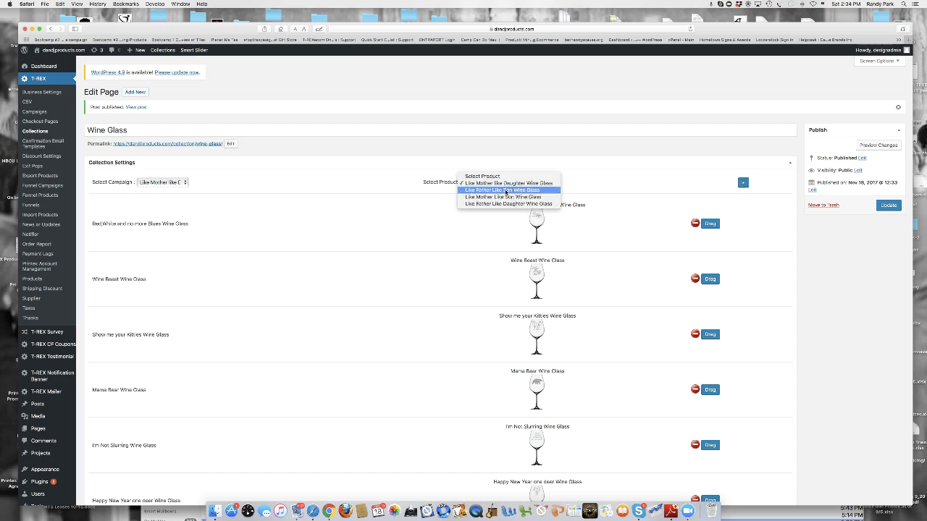
pyautogui.click(507, 192)
pyautogui.click(744, 184)
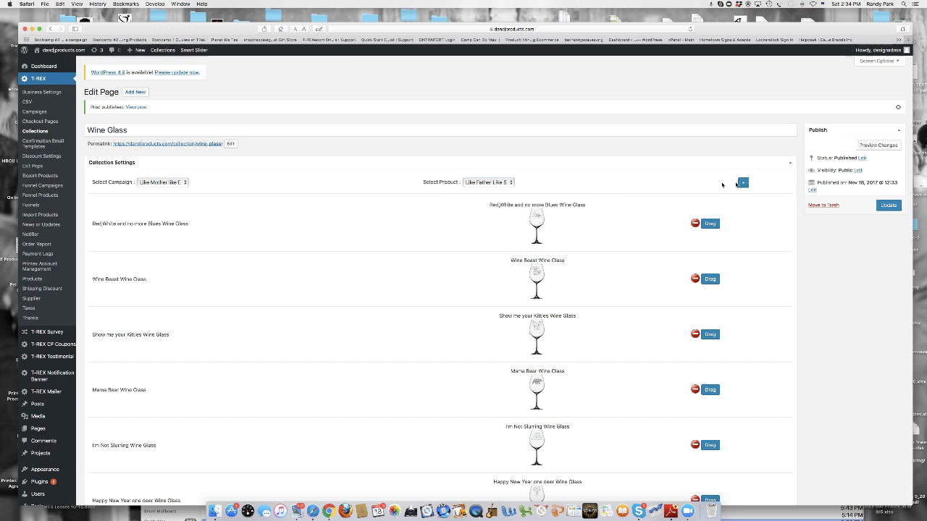
pyautogui.click(511, 184)
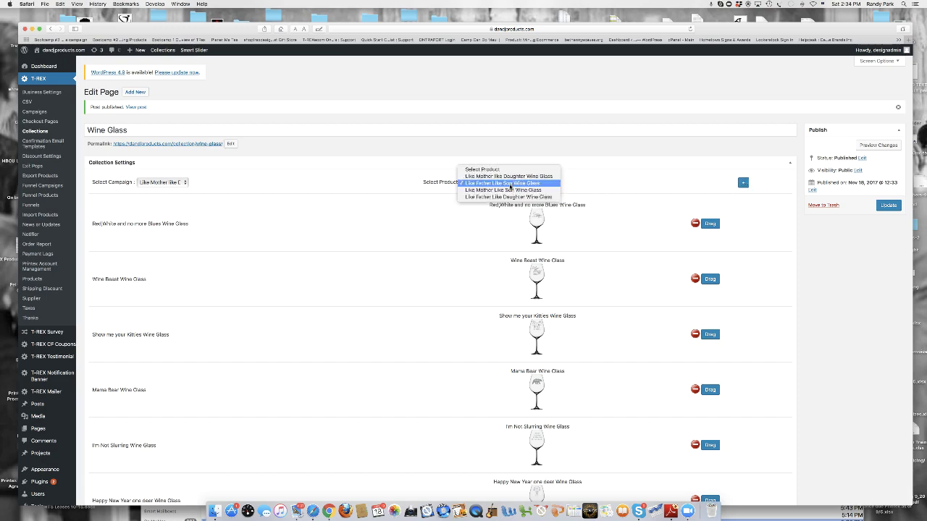
pyautogui.click(511, 201)
pyautogui.click(744, 184)
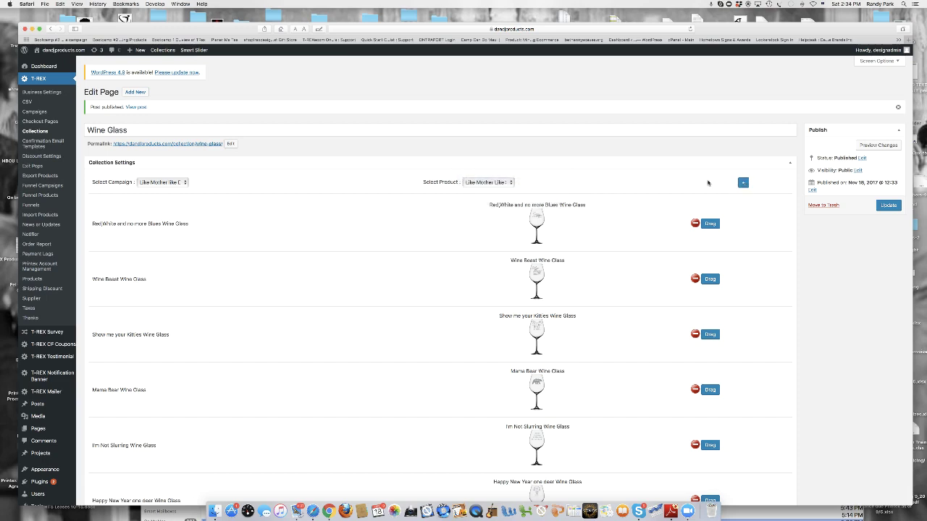
# Step: Add Like Father Like Daughter Wine Glass from the same campaign and check the new entries in the collection's product list
pyautogui.click(510, 184)
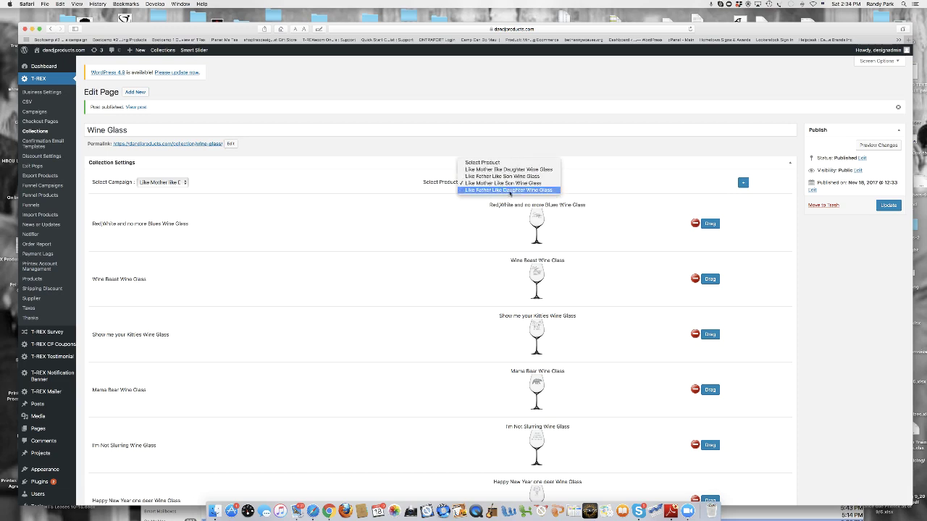
pyautogui.click(510, 189)
pyautogui.click(743, 183)
pyautogui.scroll(-10, 753, 274)
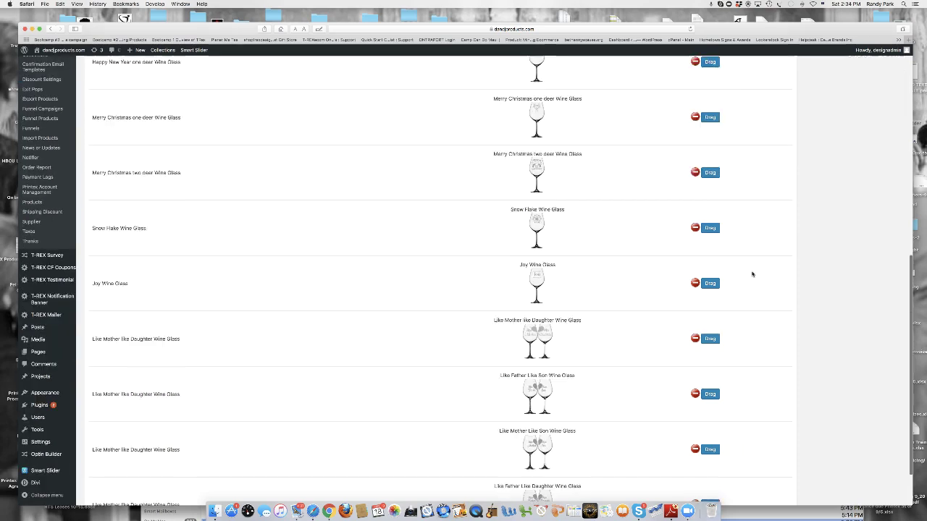
pyautogui.scroll(5, 592, 318)
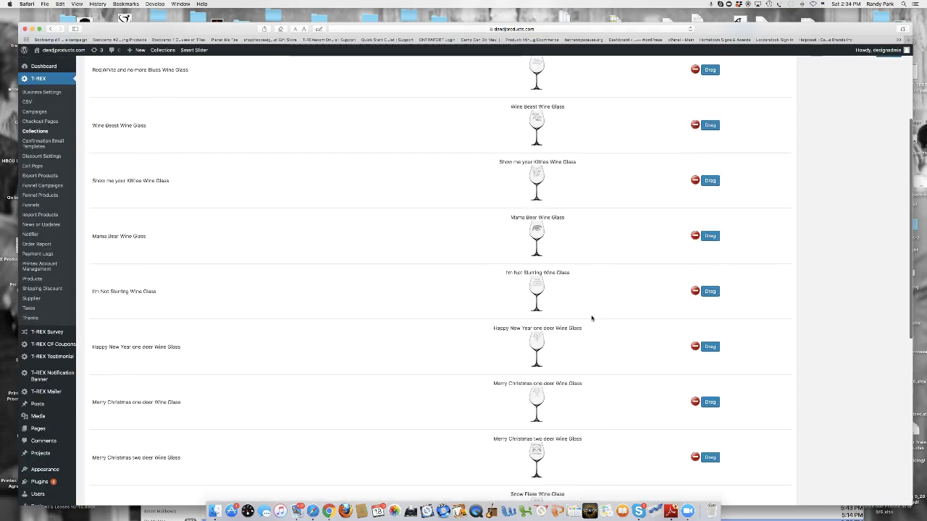
pyautogui.scroll(3, 591, 318)
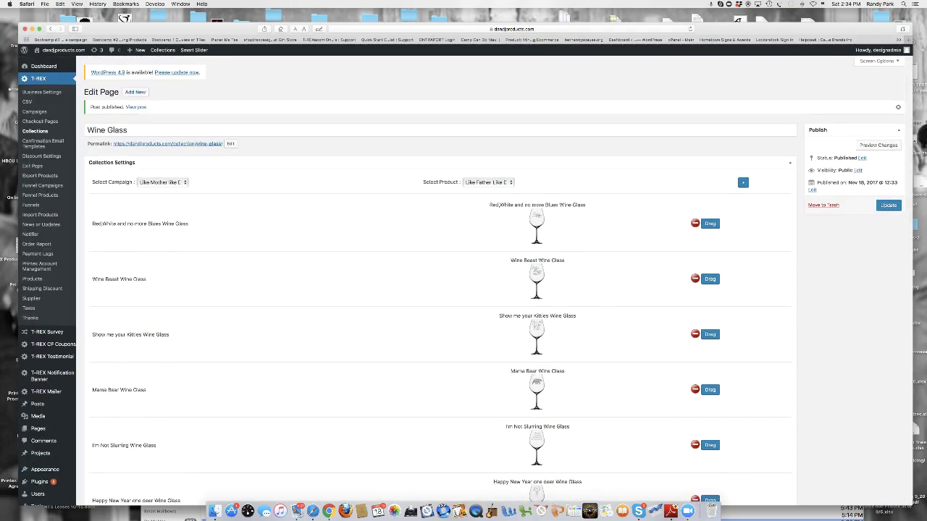
# Step: Add The Claus Family Set of Four Wine Glass's from the Set of Four Personalized Claus Family Wine Glasses campaign
pyautogui.click(185, 183)
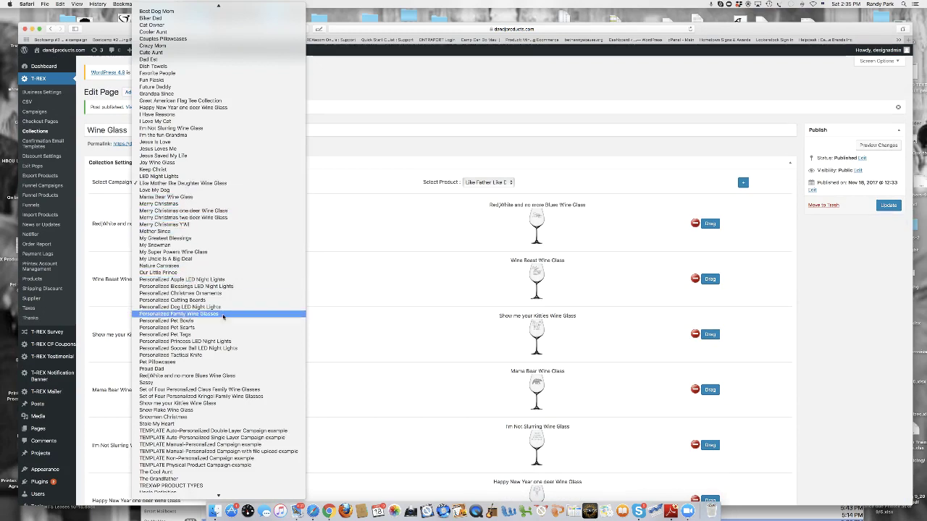
pyautogui.click(244, 390)
pyautogui.click(511, 183)
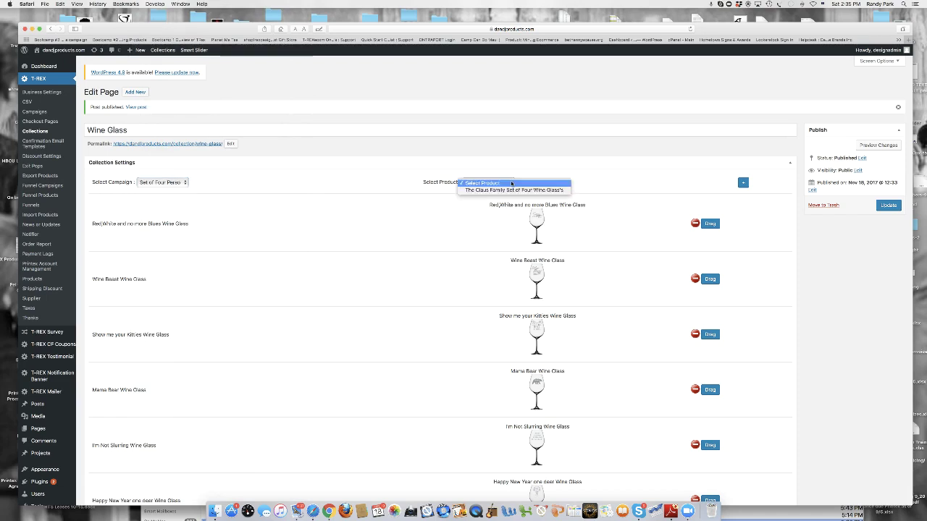
pyautogui.click(512, 190)
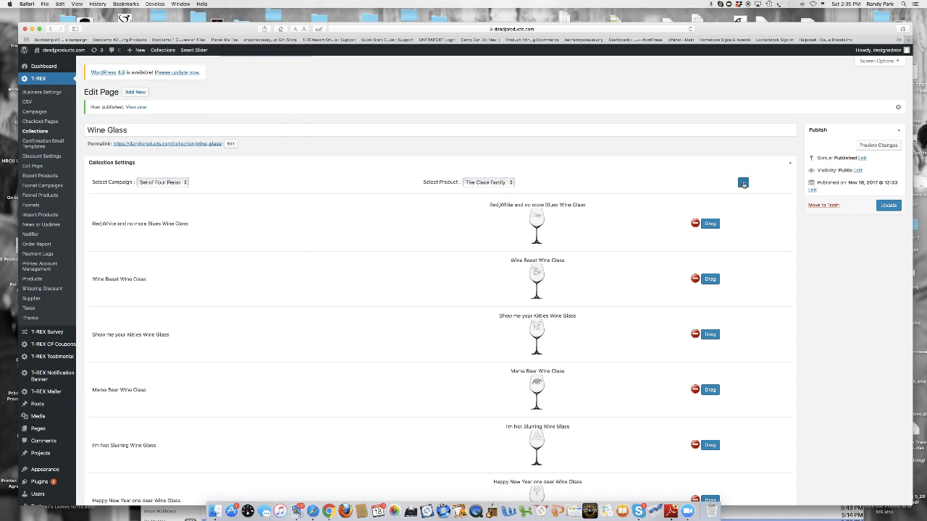
# Step: Add The Kringel Family set of four Wine Glass's from the Set of Four Personalized Kringel Family Wine Glasses campaign
pyautogui.click(185, 183)
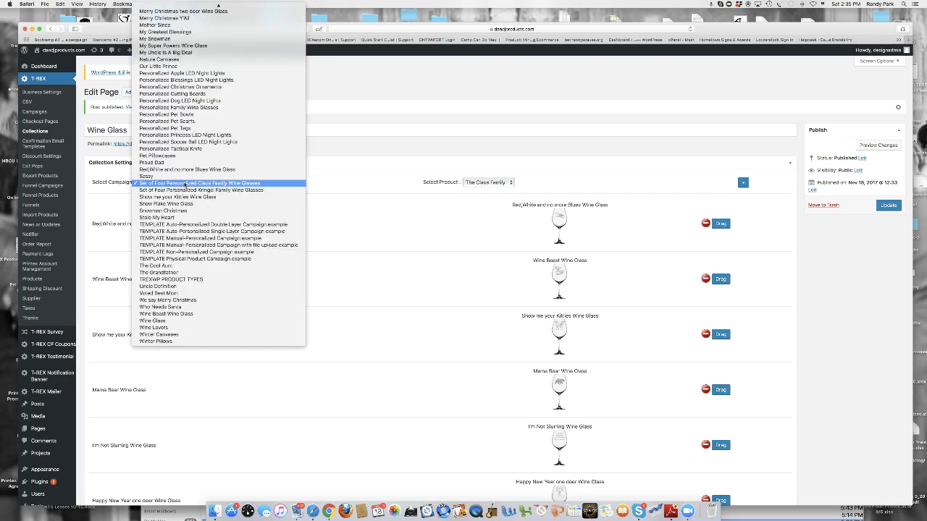
pyautogui.click(190, 191)
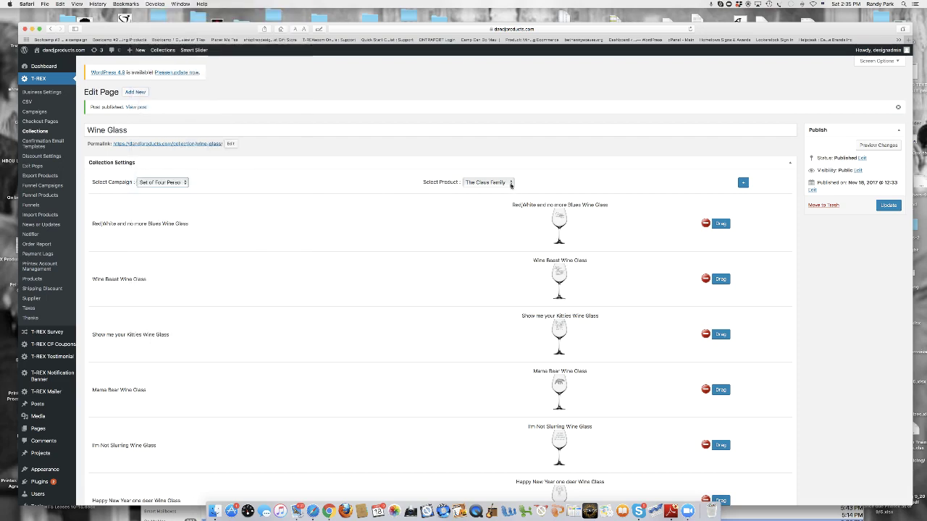
pyautogui.click(511, 182)
pyautogui.click(507, 193)
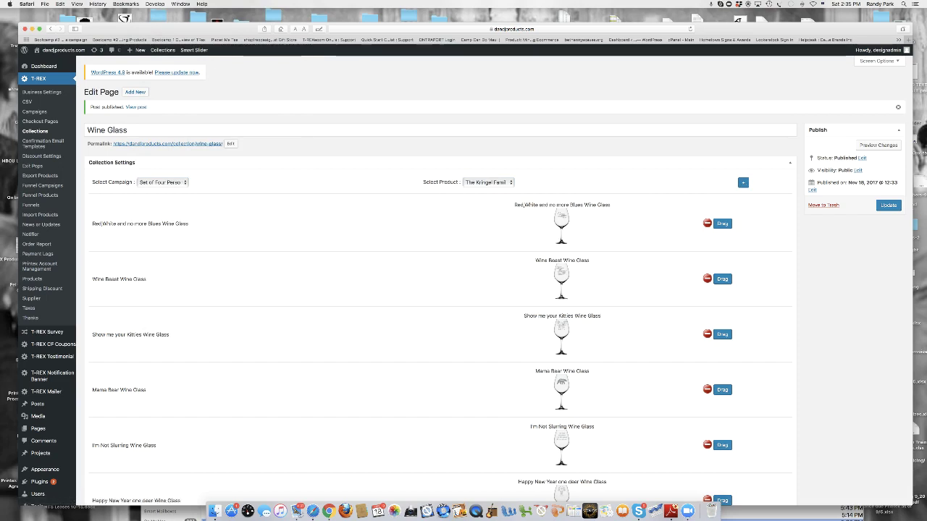
# Step: Add The Claus Family Wine Glass and The Kringel Family Wine Glass from the Personalized Family Wine Glasses campaign
pyautogui.click(186, 183)
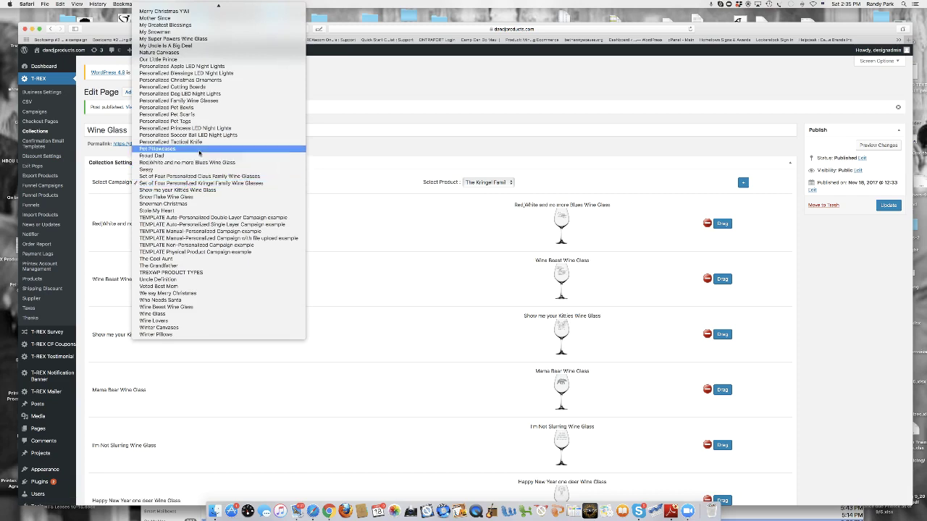
pyautogui.click(201, 102)
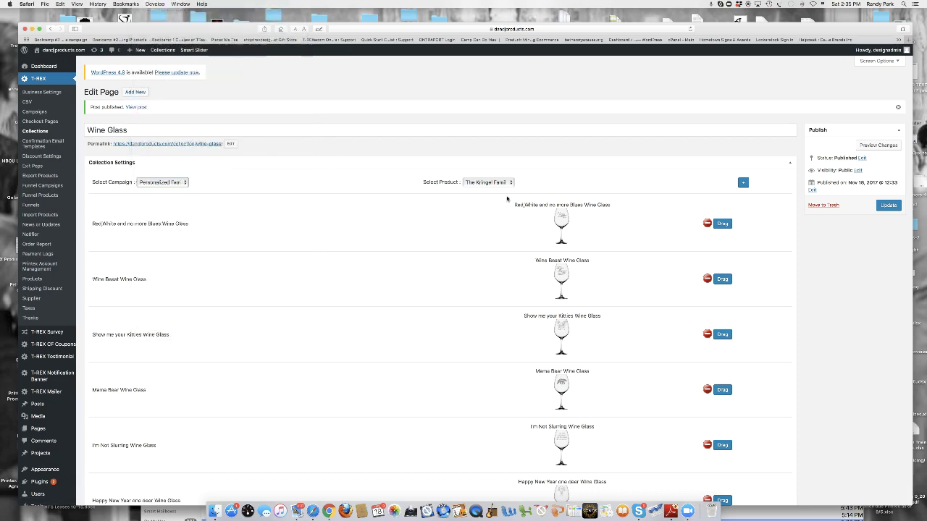
pyautogui.click(510, 183)
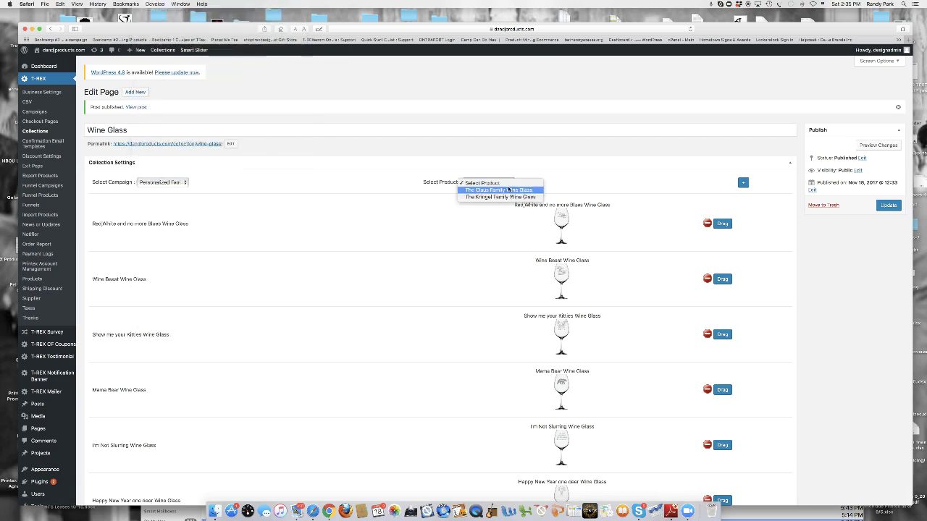
pyautogui.click(508, 189)
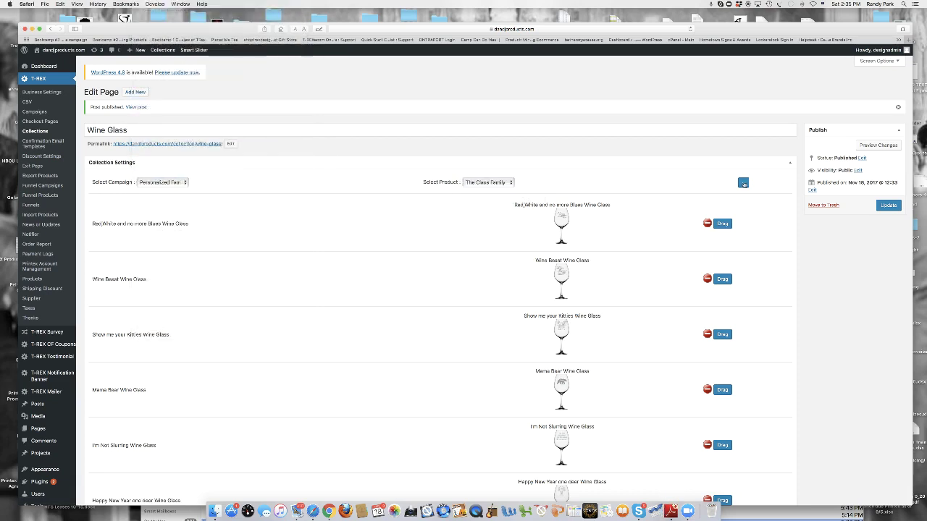
pyautogui.click(511, 184)
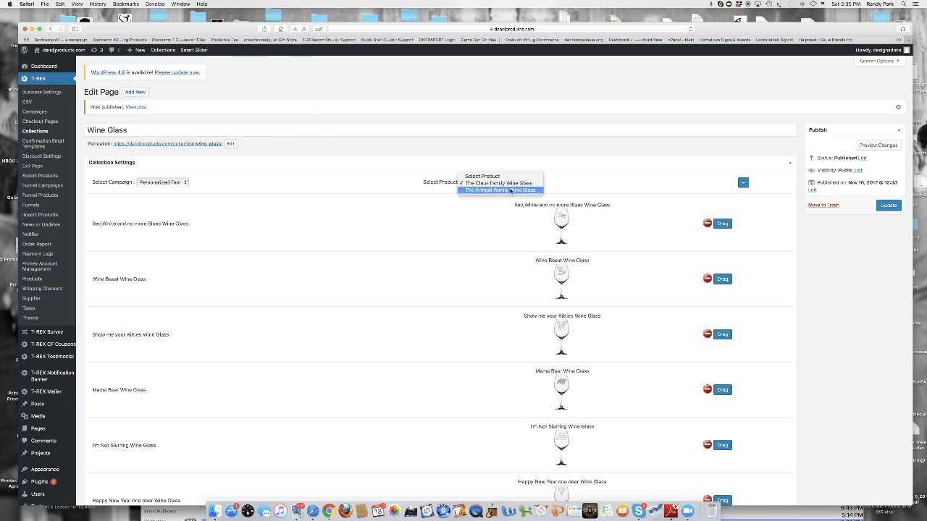
pyautogui.click(511, 190)
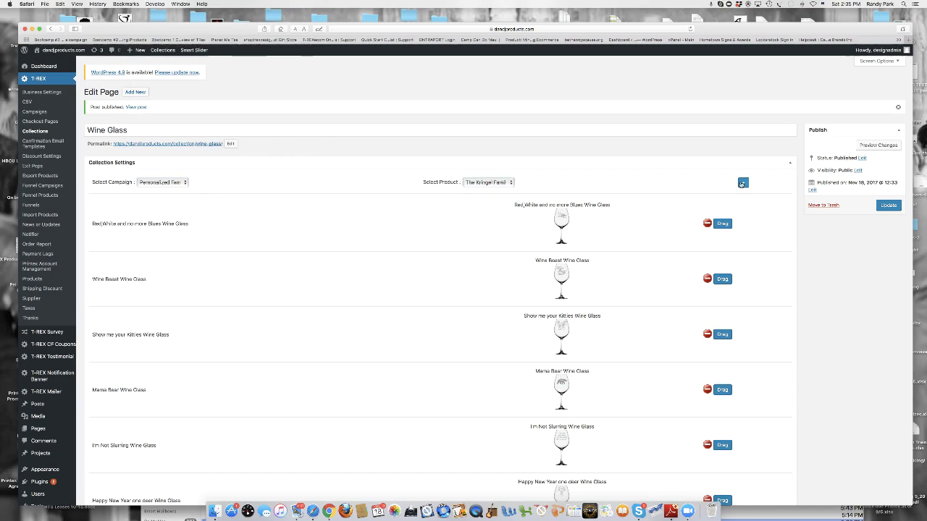
# Step: Examine the collection's whole product list for completeness and the order of its wine glasses
pyautogui.scroll(-15, 659, 252)
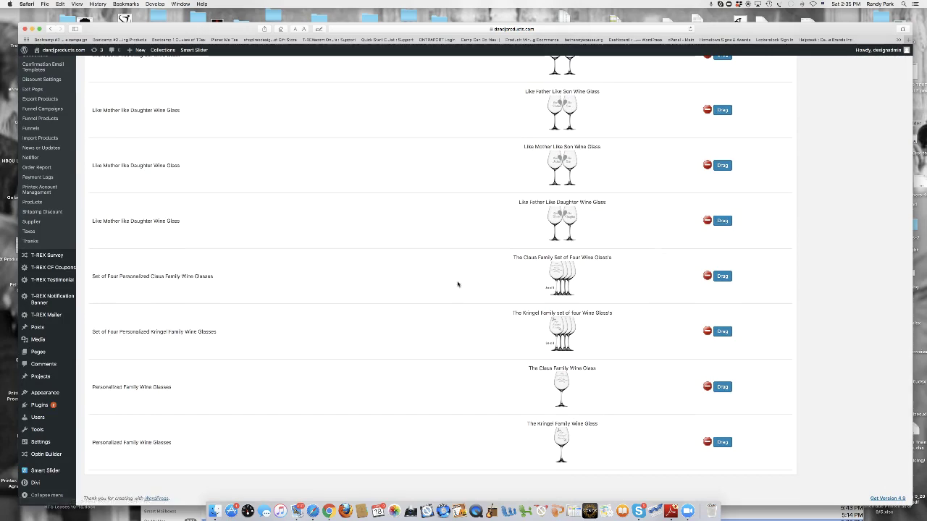
pyautogui.scroll(15, 456, 283)
pyautogui.scroll(3, 410, 279)
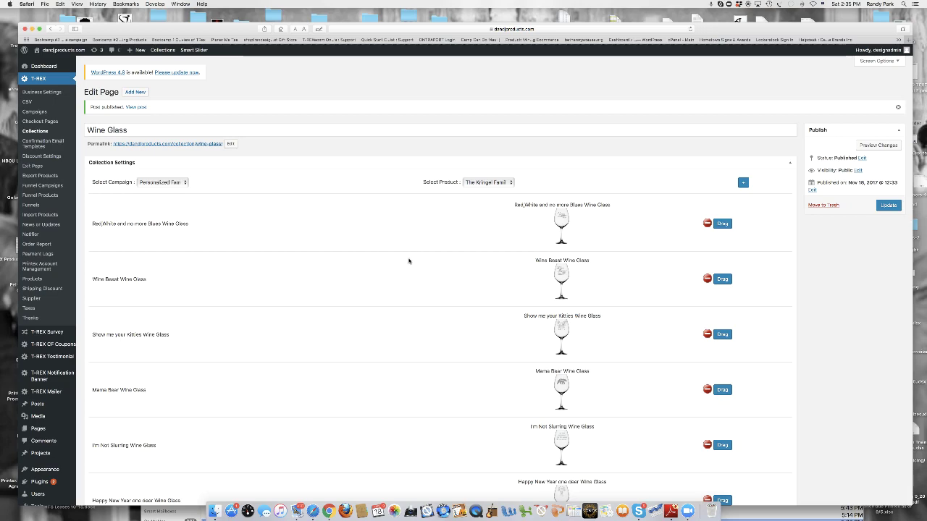
pyautogui.scroll(-5, 411, 261)
pyautogui.scroll(-11, 409, 262)
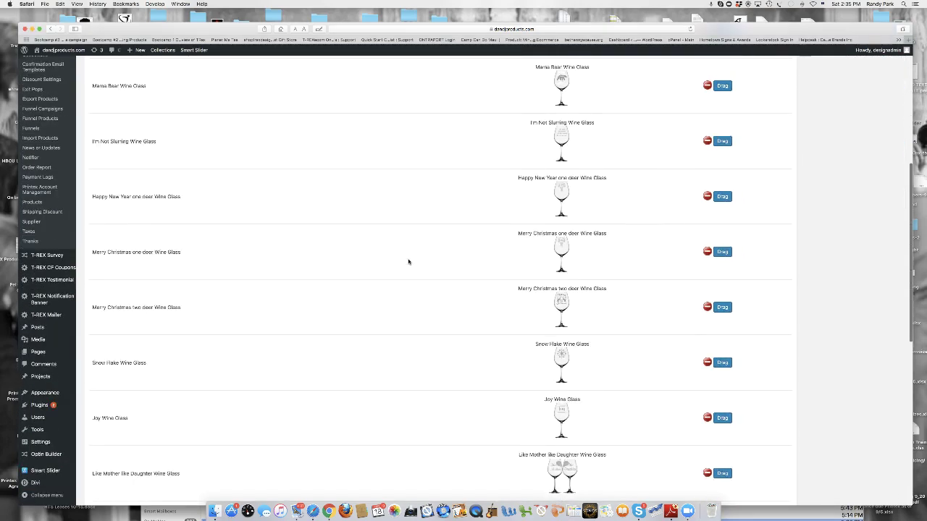
pyautogui.scroll(-3, 407, 261)
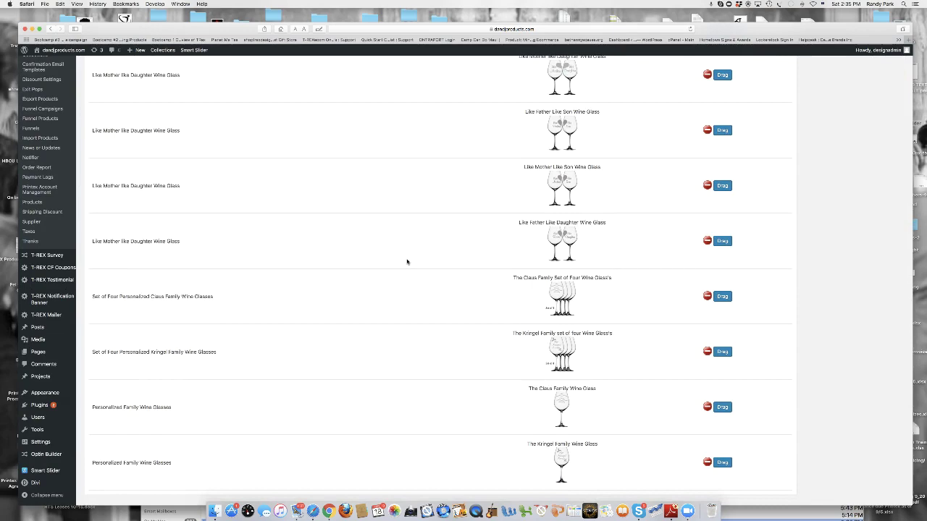
pyautogui.scroll(3, 407, 262)
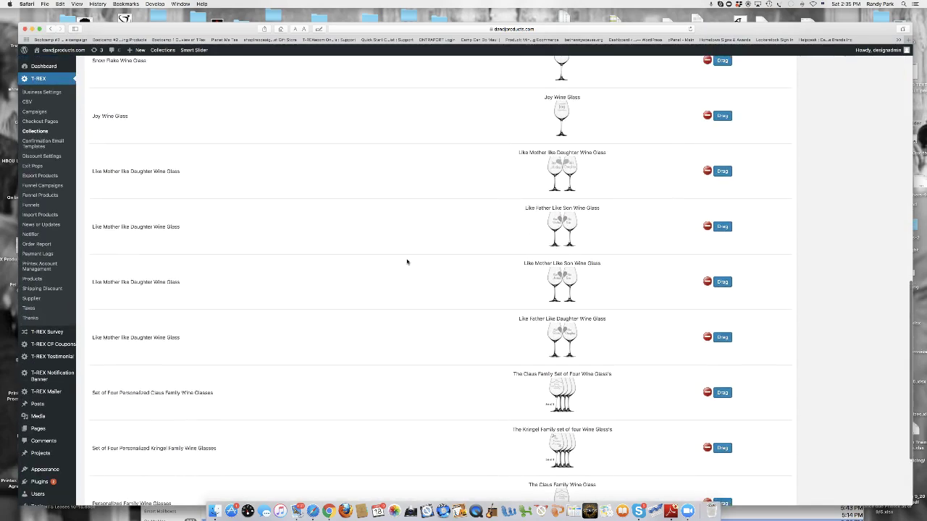
pyautogui.scroll(4, 407, 262)
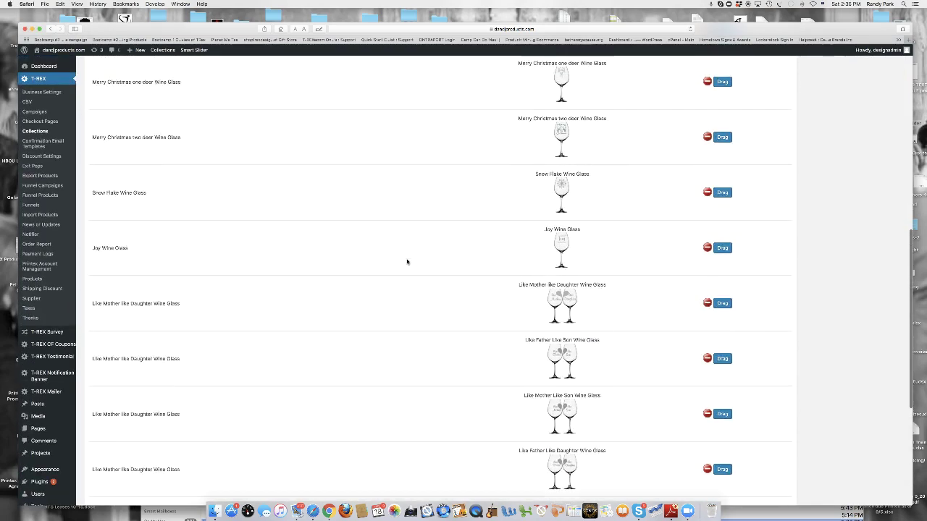
# Step: Move I'm Not Slurring Wine Glass to the end of the collection's product list
pyautogui.scroll(6, 407, 261)
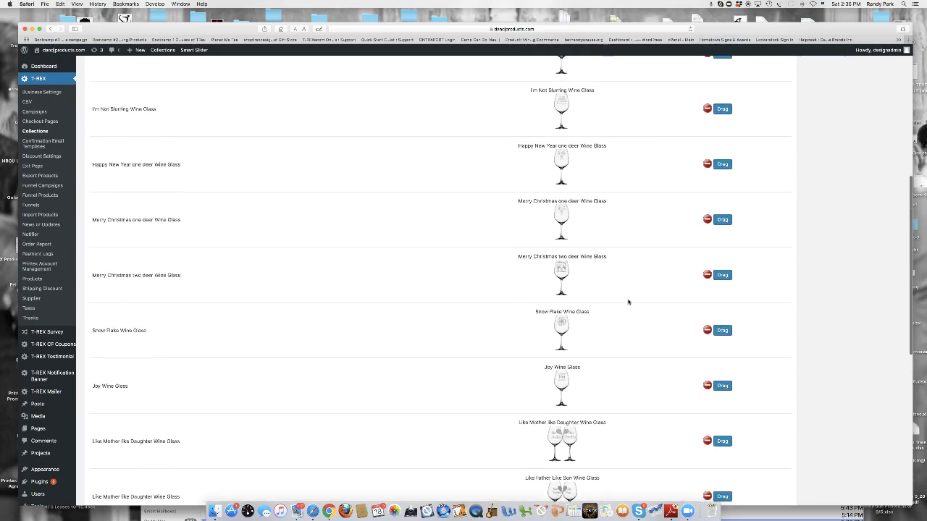
pyautogui.scroll(1, 628, 302)
pyautogui.scroll(1, 619, 302)
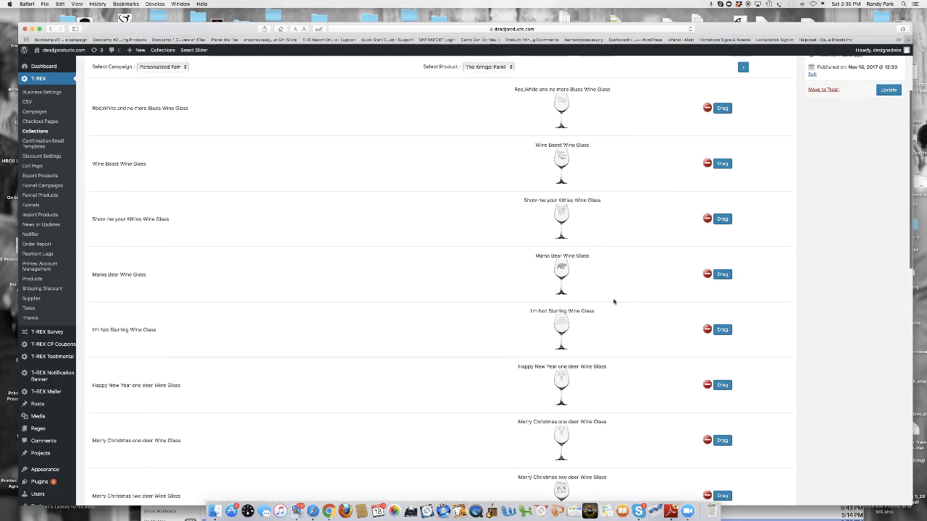
pyautogui.moveTo(724, 329); pyautogui.dragTo(729, 394)
pyautogui.scroll(10, 737, 326)
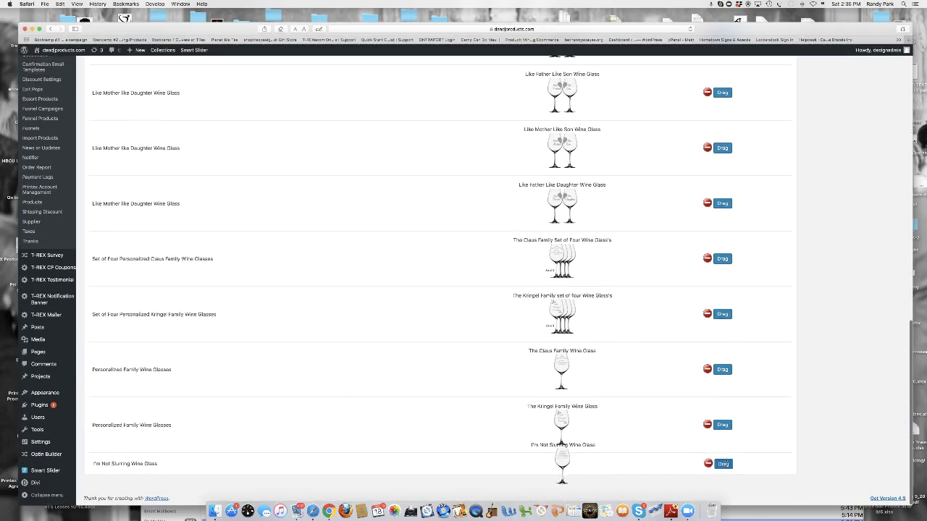
pyautogui.scroll(5, 735, 294)
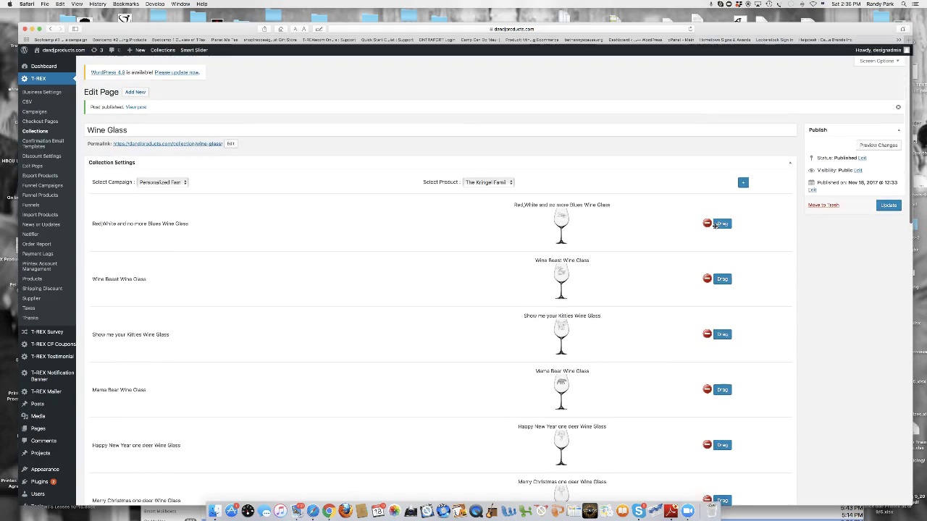
# Step: Move Red,White and no more Blues, Wine Beast, Show me your Kitties and Mama Bear Wine Glass, in that order, to the end of the product list
pyautogui.moveTo(725, 225); pyautogui.dragTo(728, 472)
pyautogui.scroll(10, 724, 269)
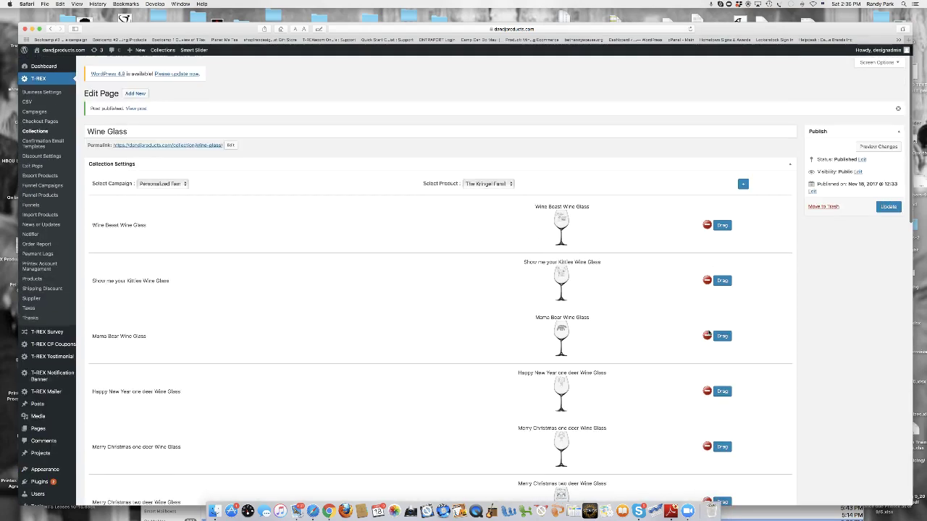
pyautogui.moveTo(722, 224); pyautogui.dragTo(724, 481)
pyautogui.scroll(10, 697, 251)
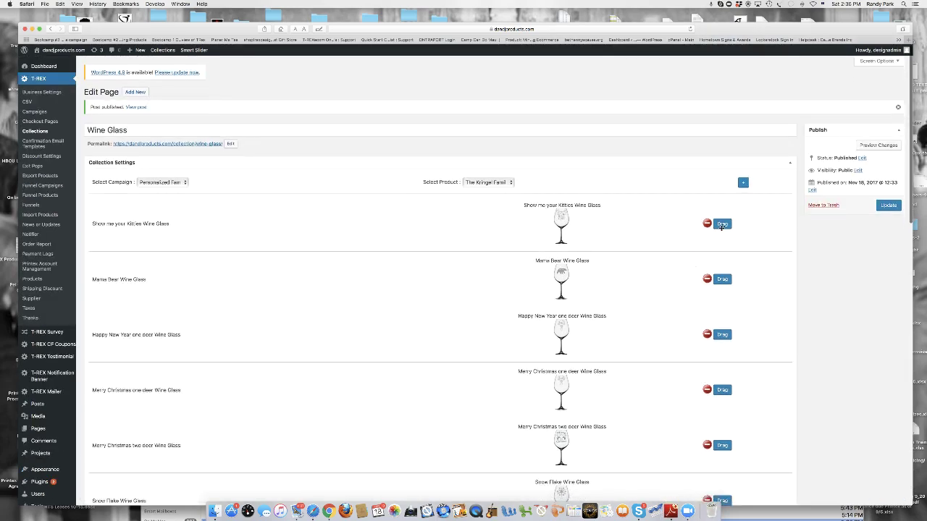
pyautogui.moveTo(722, 224); pyautogui.dragTo(728, 474)
pyautogui.scroll(15, 662, 290)
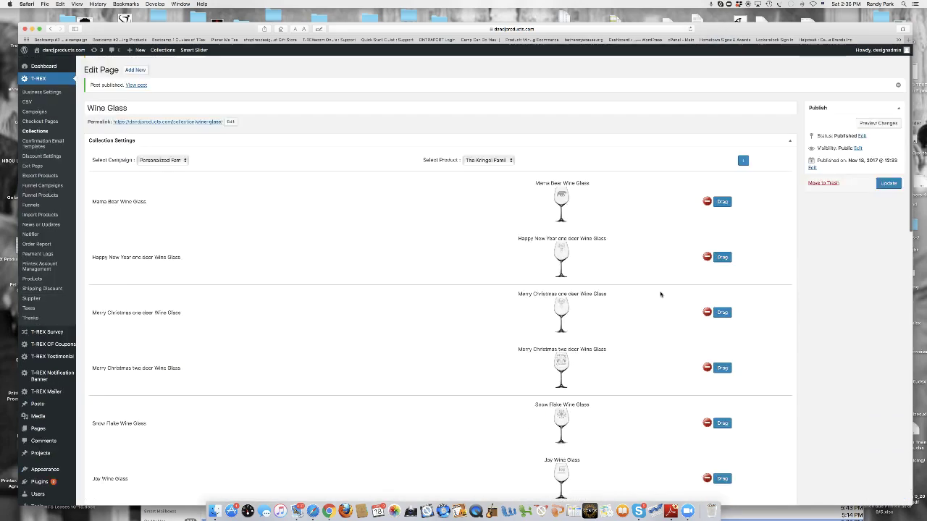
pyautogui.moveTo(724, 223); pyautogui.dragTo(738, 446)
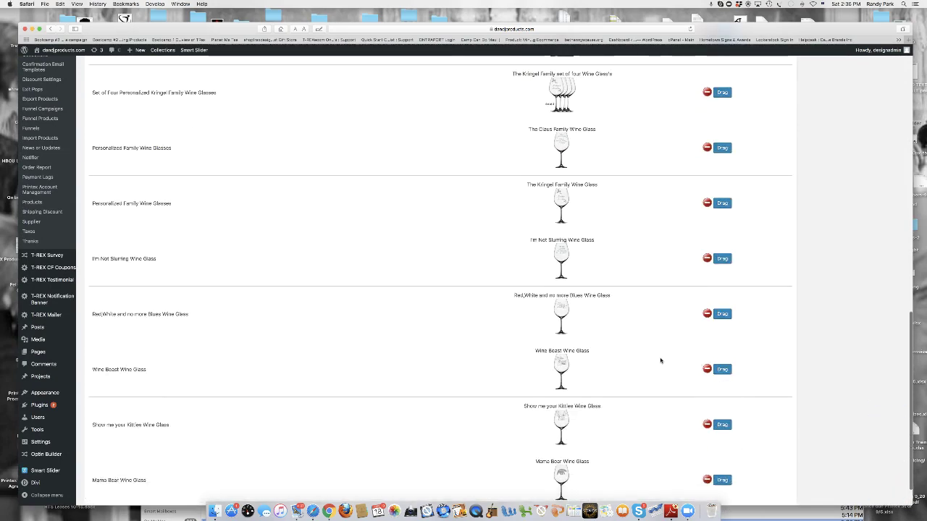
pyautogui.scroll(15, 659, 359)
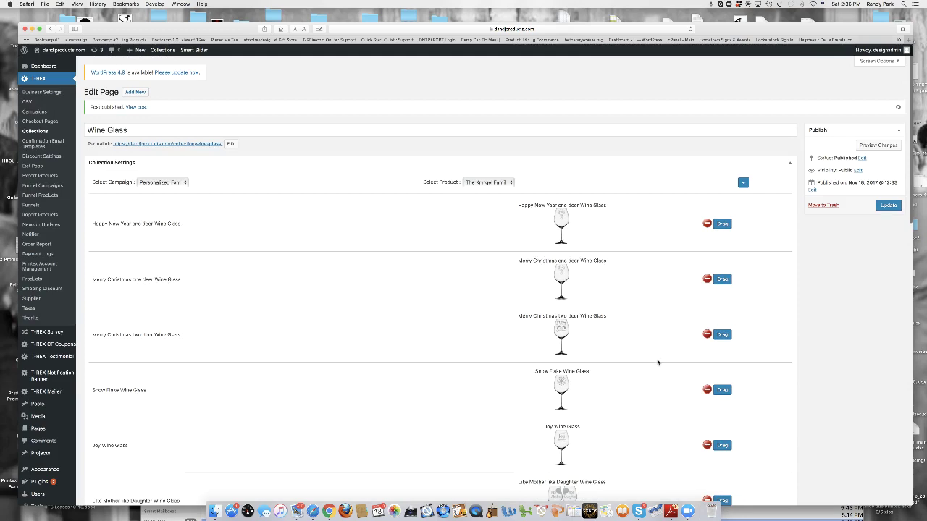
# Step: Move The Claus Family Wine Glass and The Kringel Family Wine Glass directly below Joy Wine Glass in the collection
pyautogui.scroll(-3, 657, 363)
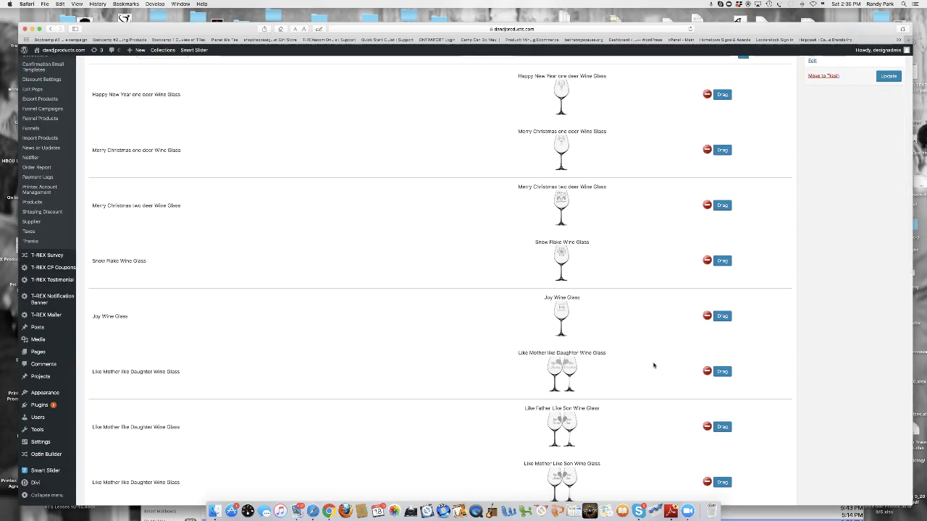
pyautogui.scroll(-4, 654, 366)
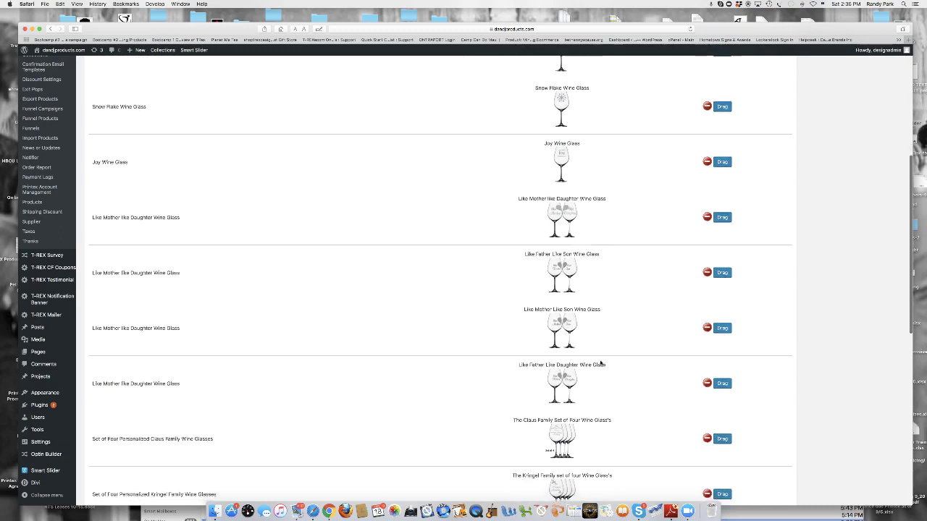
pyautogui.scroll(-2, 601, 365)
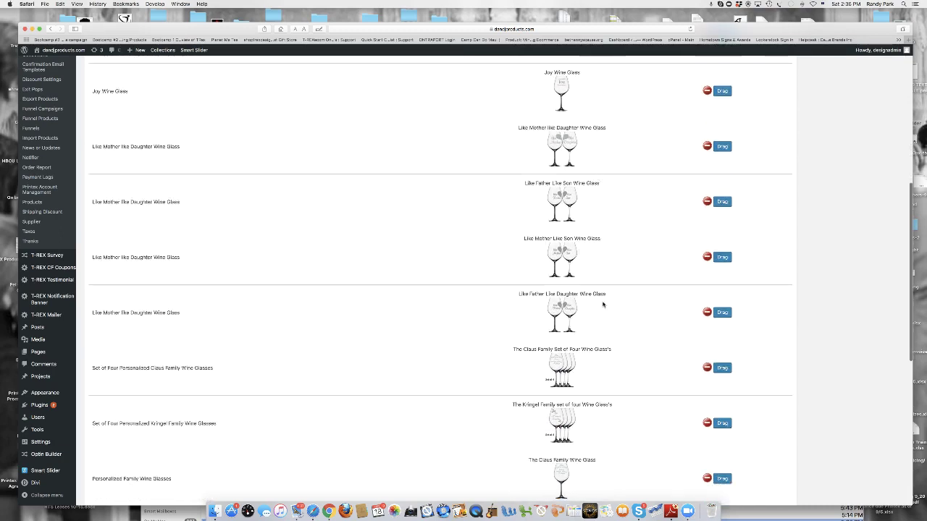
pyautogui.scroll(-2, 605, 308)
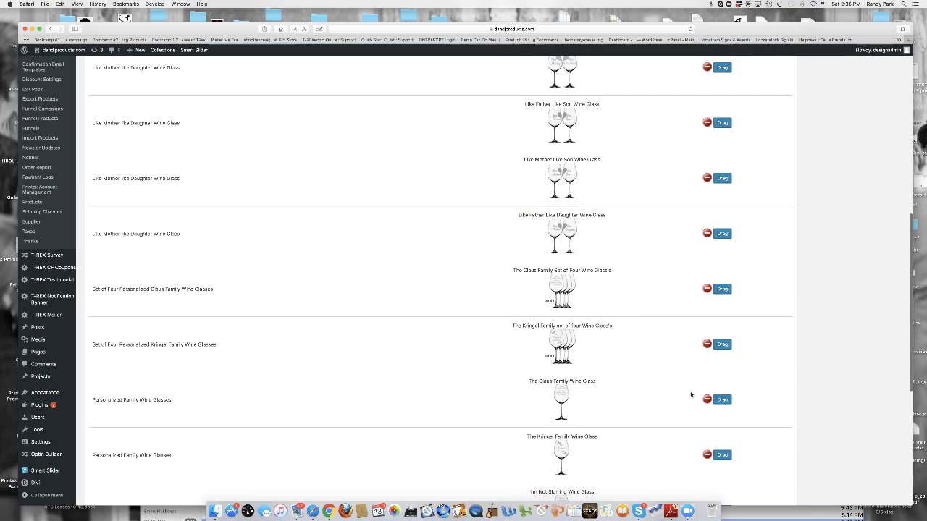
pyautogui.moveTo(724, 402); pyautogui.dragTo(746, 145)
pyautogui.scroll(-5, 763, 220)
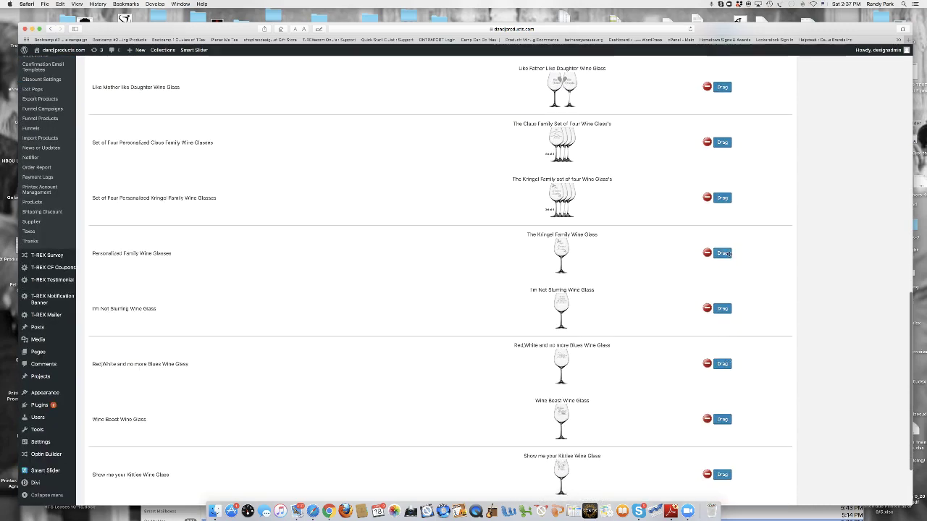
pyautogui.moveTo(725, 253)
pyautogui.mouseDown()
pyautogui.moveTo(713, 50)
pyautogui.moveTo(728, 118)
pyautogui.moveTo(722, 237)
pyautogui.mouseUp()
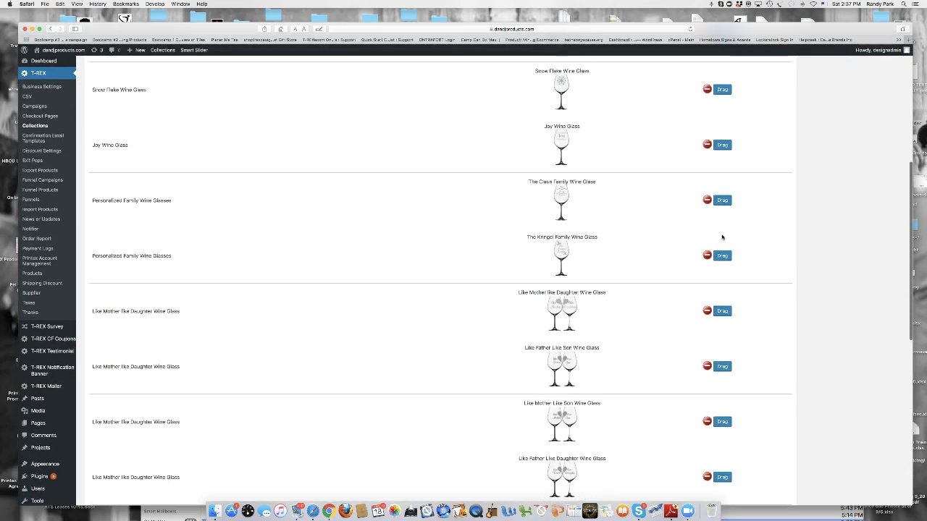
# Step: Move the Kringel set of four and then the Claus set of four directly below The Kringel Family Wine Glass and update the collection
pyautogui.scroll(-10, 722, 237)
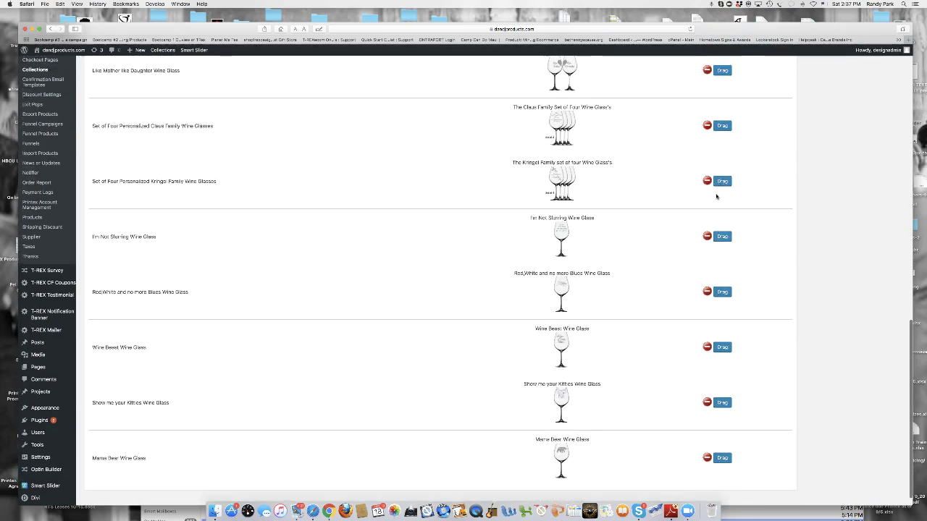
pyautogui.scroll(1, 717, 196)
pyautogui.moveTo(722, 212); pyautogui.dragTo(724, 112)
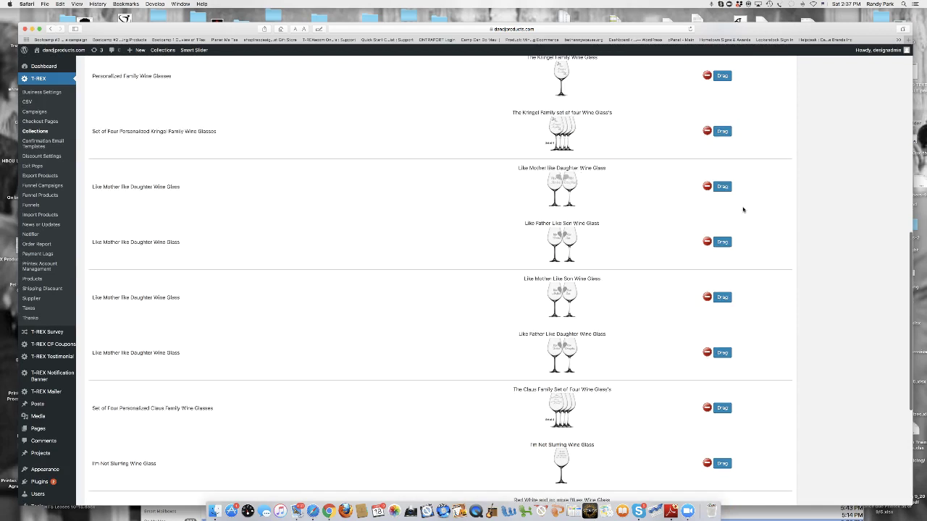
pyautogui.moveTo(726, 409); pyautogui.dragTo(738, 168)
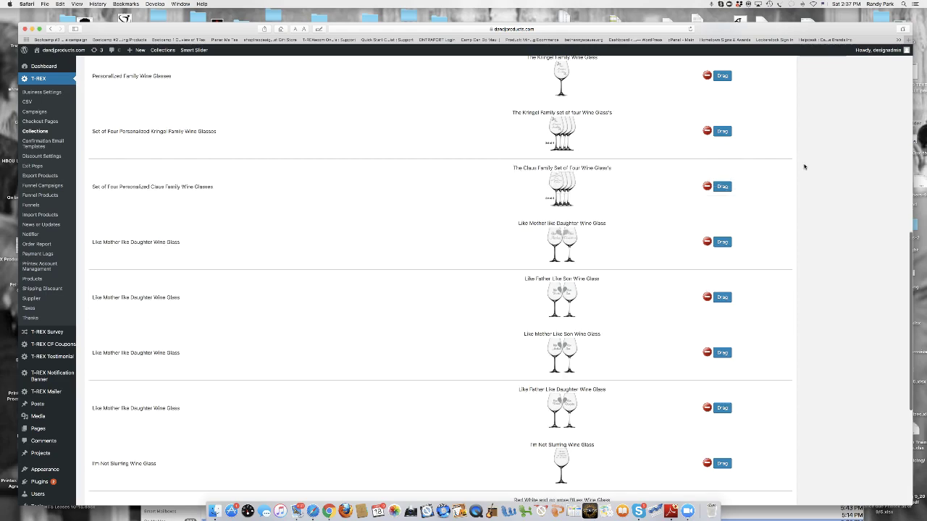
pyautogui.scroll(10, 804, 167)
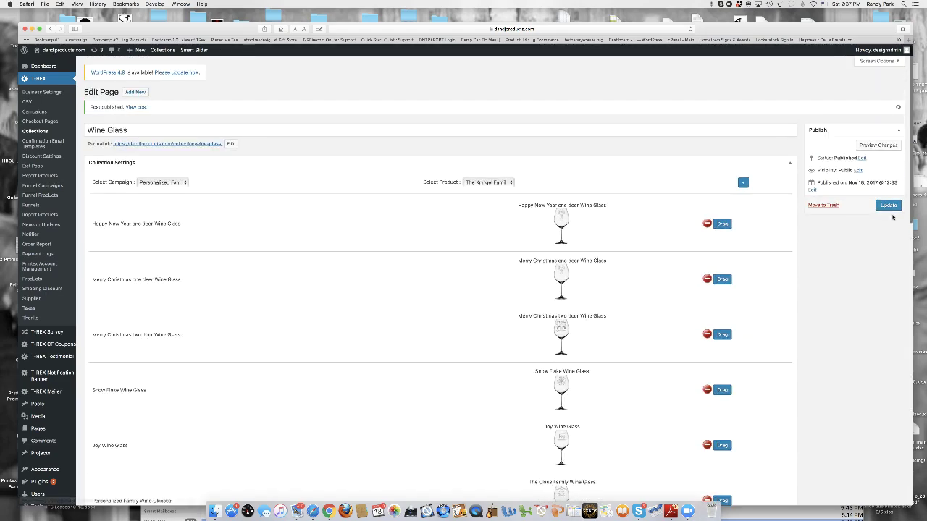
pyautogui.click(888, 206)
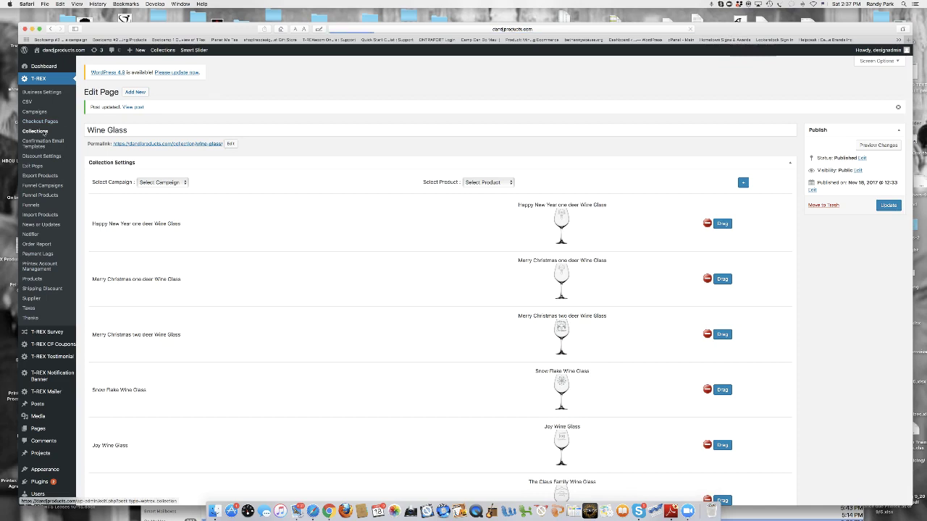
# Step: Copy the Wine Glass collection's shortcode from the list of collections
pyautogui.click(45, 133)
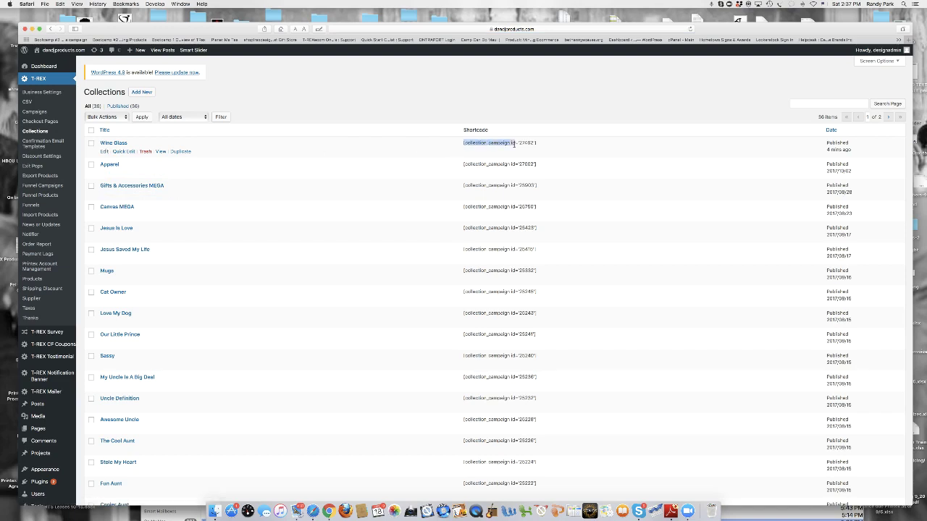
pyautogui.click(60, 4)
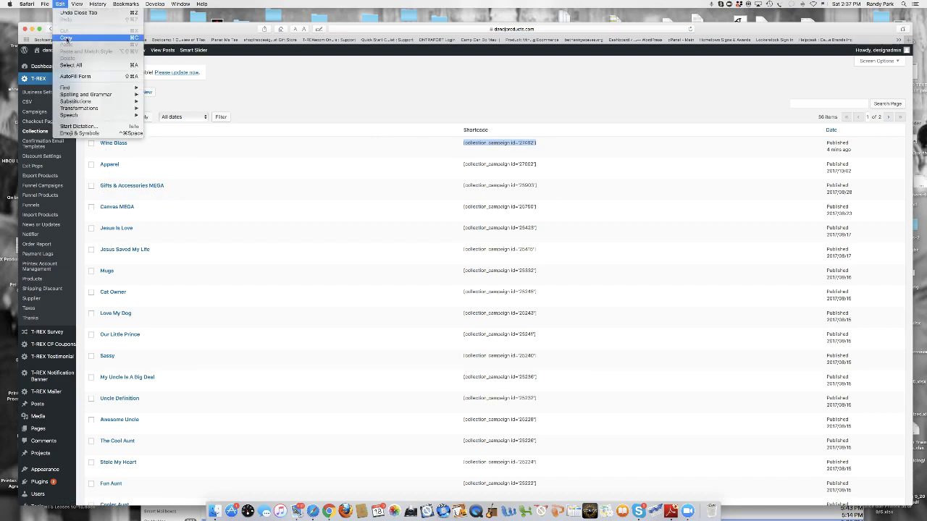
pyautogui.click(68, 38)
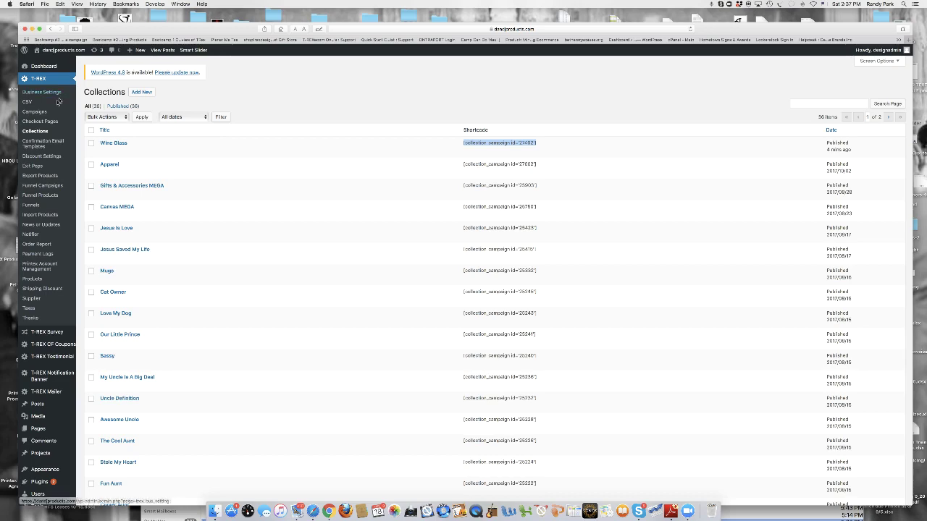
# Step: Check the installed plugins and search the plugin directory for "Duplicate post"
pyautogui.scroll(-5, 53, 171)
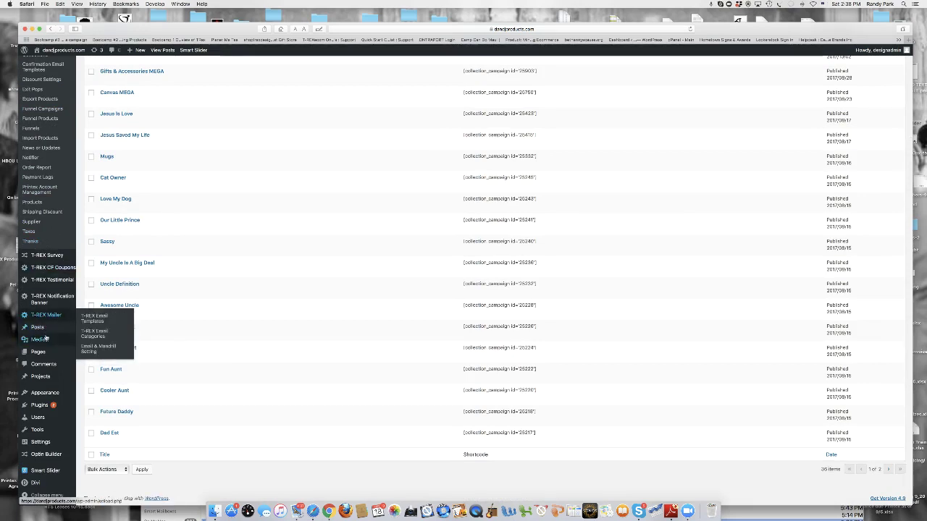
pyautogui.moveTo(44, 343)
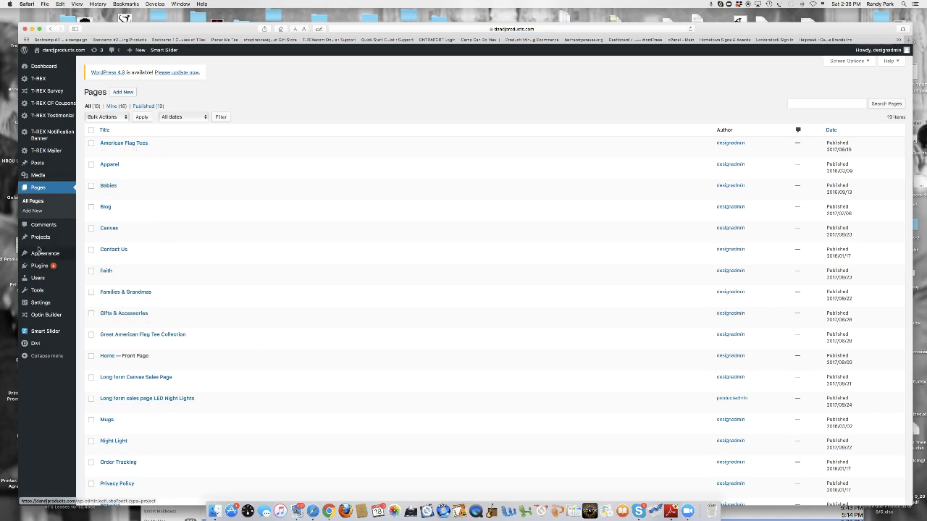
pyautogui.moveTo(41, 268)
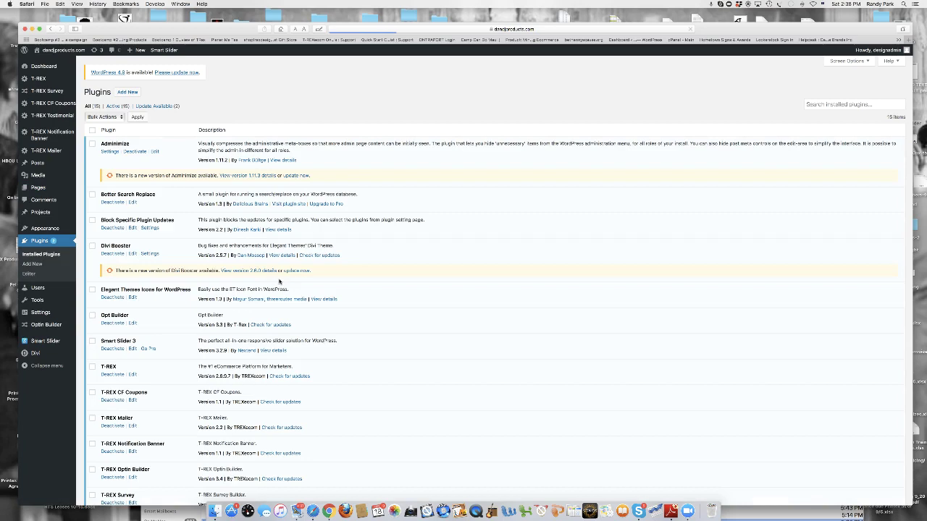
pyautogui.scroll(-4, 131, 116)
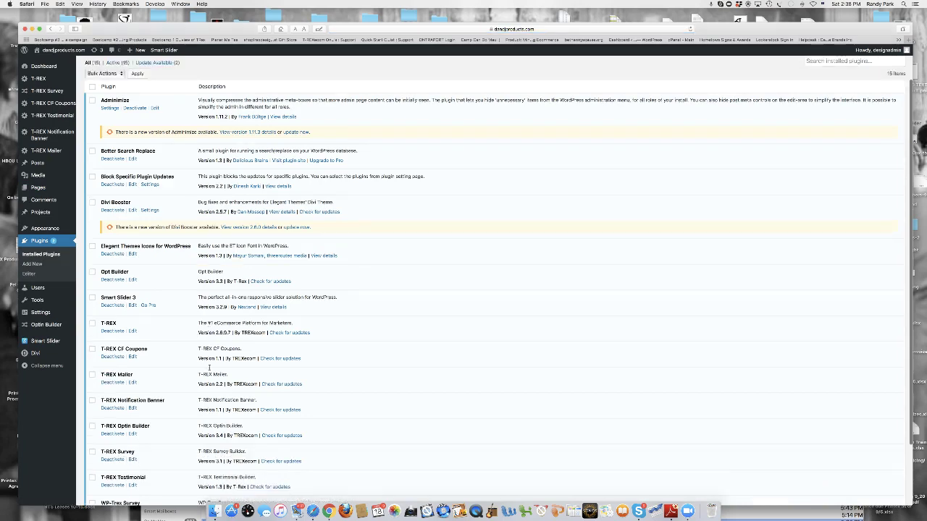
pyautogui.scroll(4, 134, 136)
pyautogui.click(128, 93)
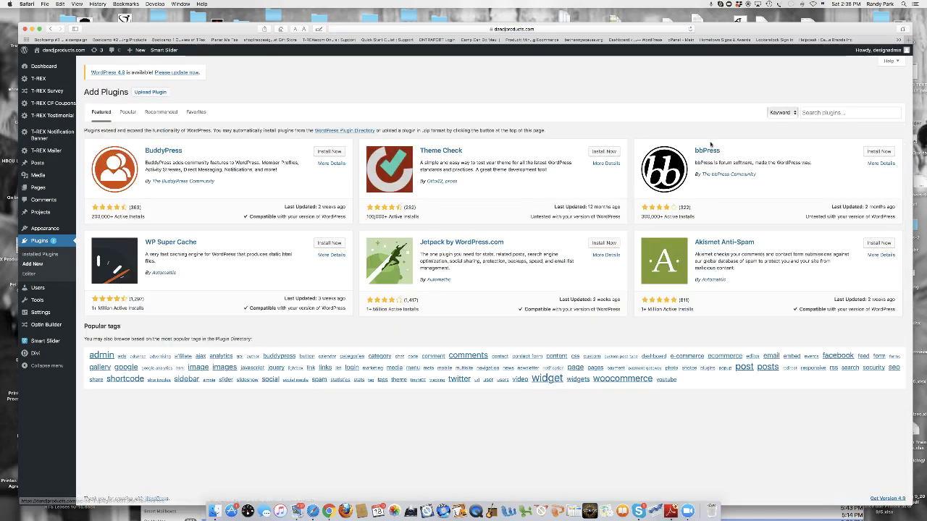
pyautogui.click(818, 113)
pyautogui.press('super+v')
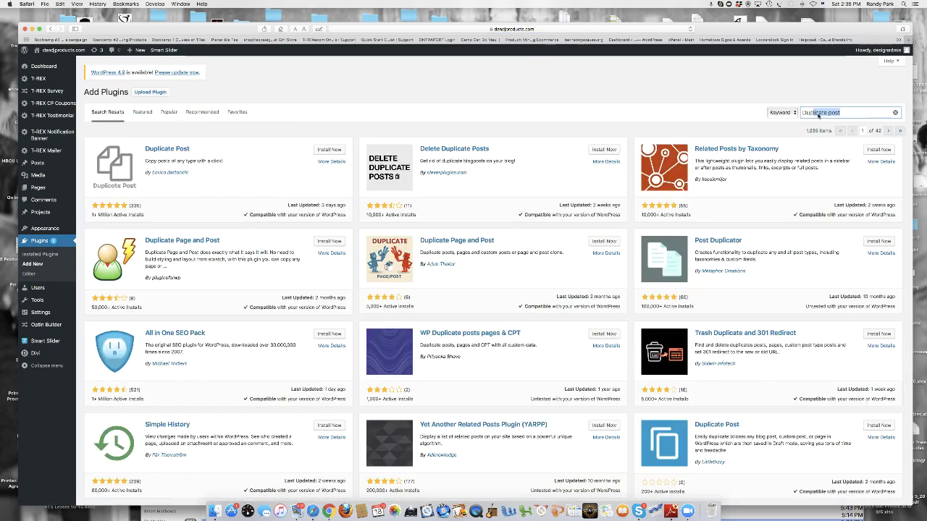
# Step: Install and activate the Duplicate Post plugin
pyautogui.click(322, 150)
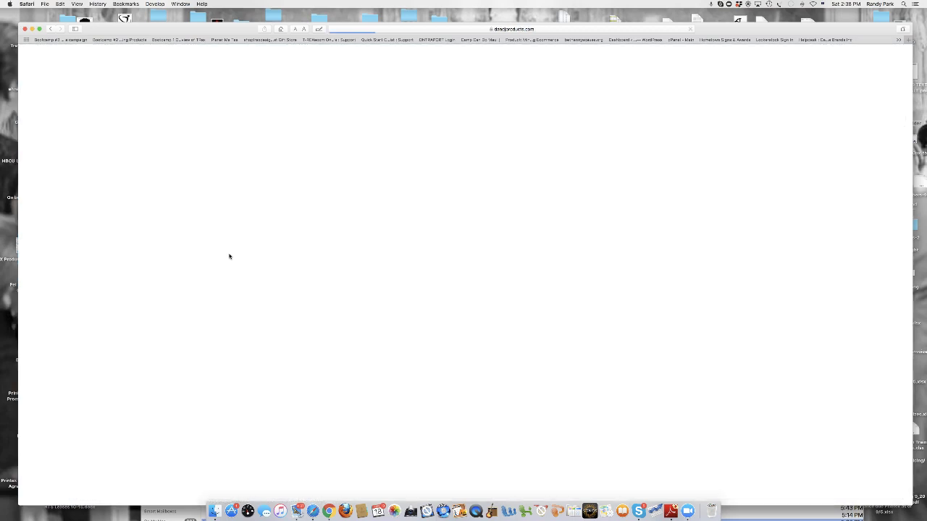
pyautogui.scroll(-2, 113, 252)
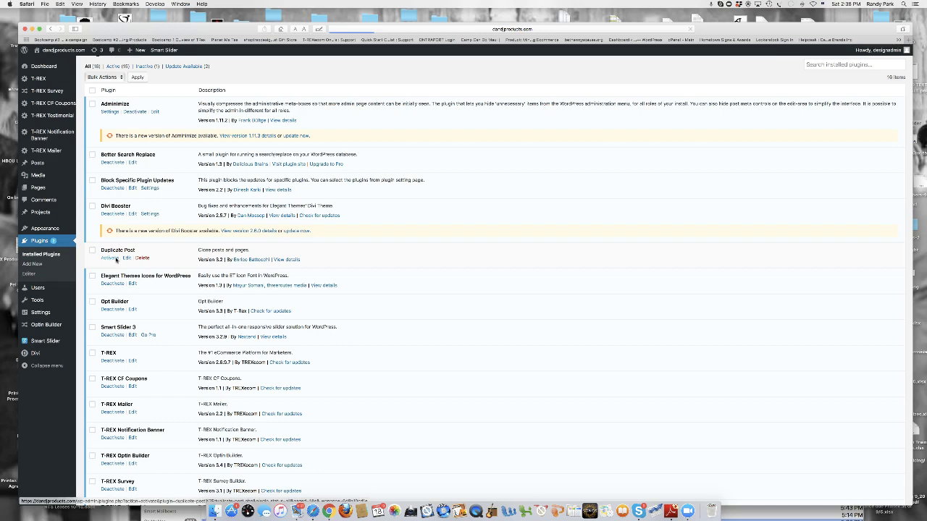
pyautogui.click(115, 259)
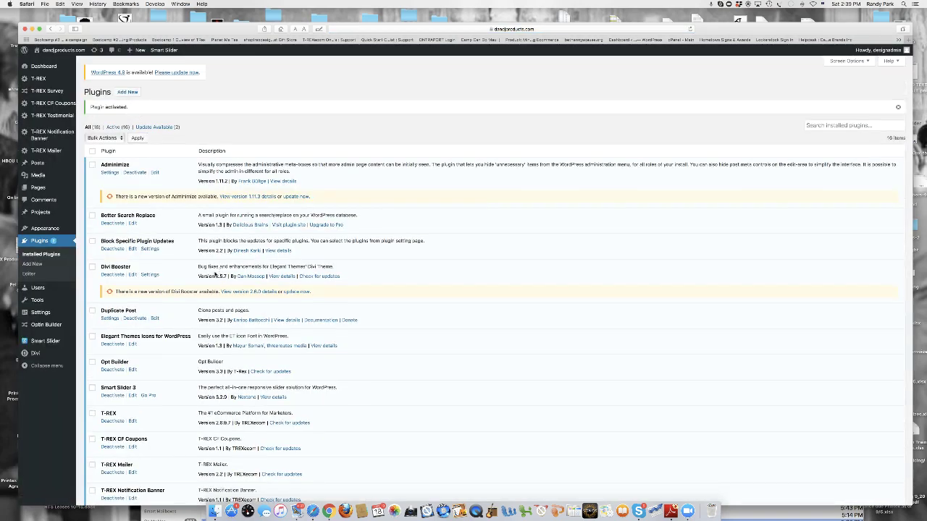
# Step: Clone the Mugs page from the list of all pages
pyautogui.moveTo(41, 191)
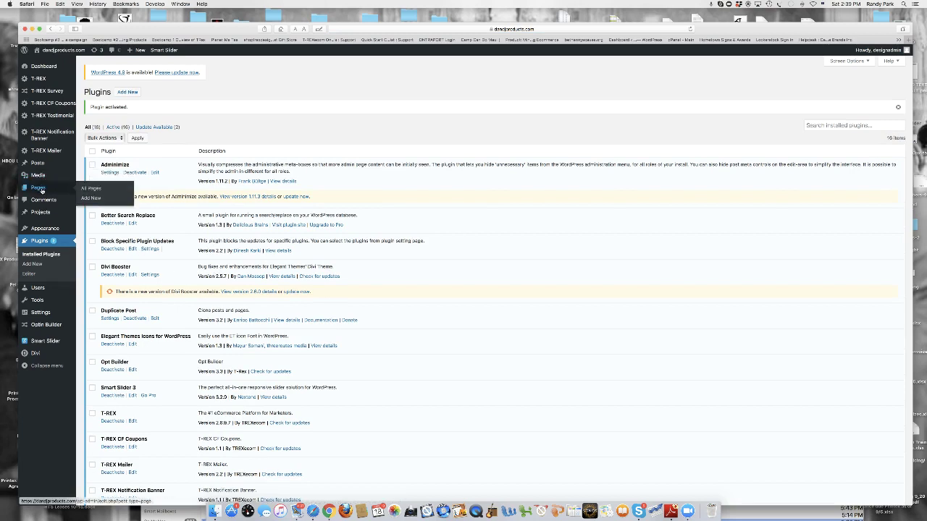
pyautogui.click(96, 190)
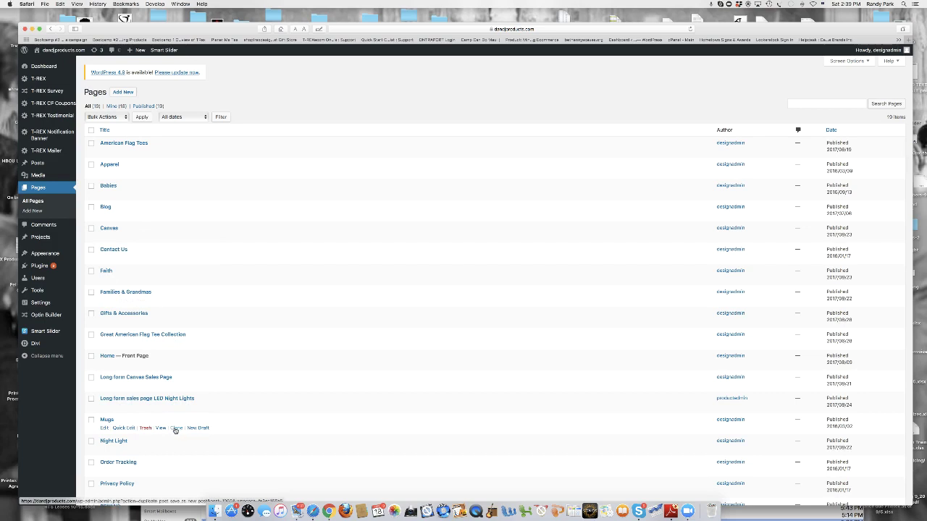
pyautogui.click(176, 429)
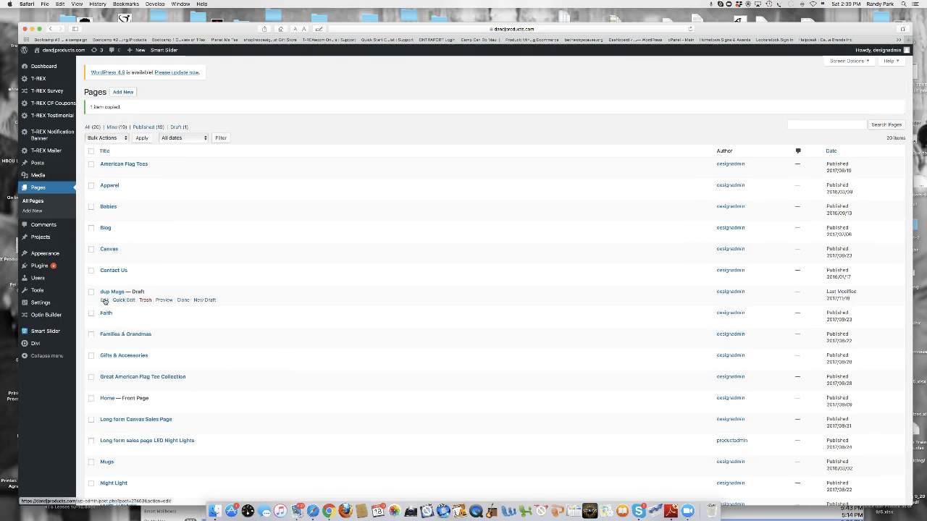
# Step: Open the cloned "dup Mugs" page for editing and replace the shortcode in its MUGS text module with the copied Wine Glass collection shortcode
pyautogui.click(105, 302)
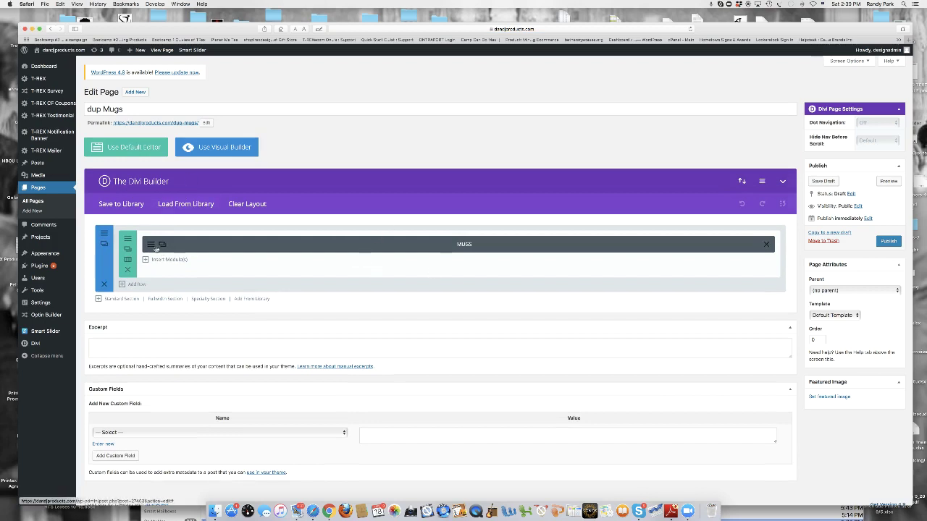
pyautogui.click(150, 245)
pyautogui.click(150, 246)
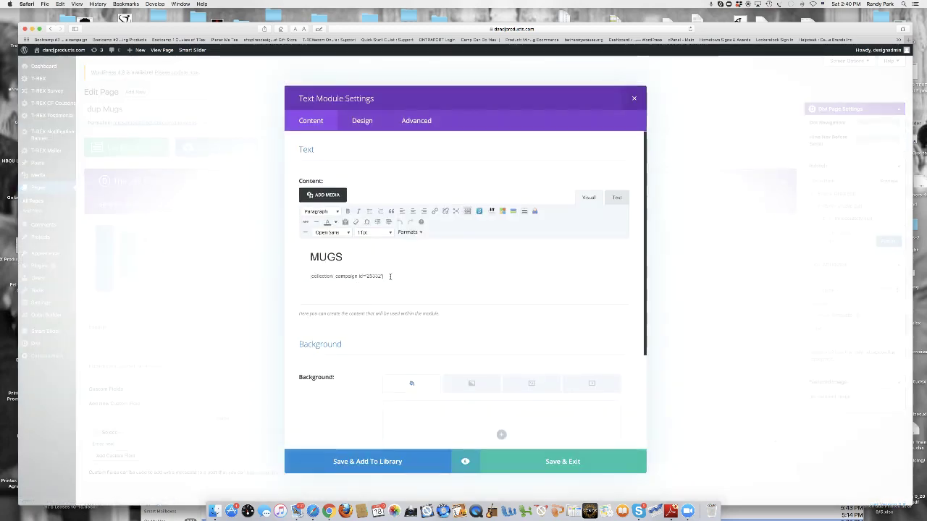
pyautogui.moveTo(387, 276); pyautogui.dragTo(309, 276)
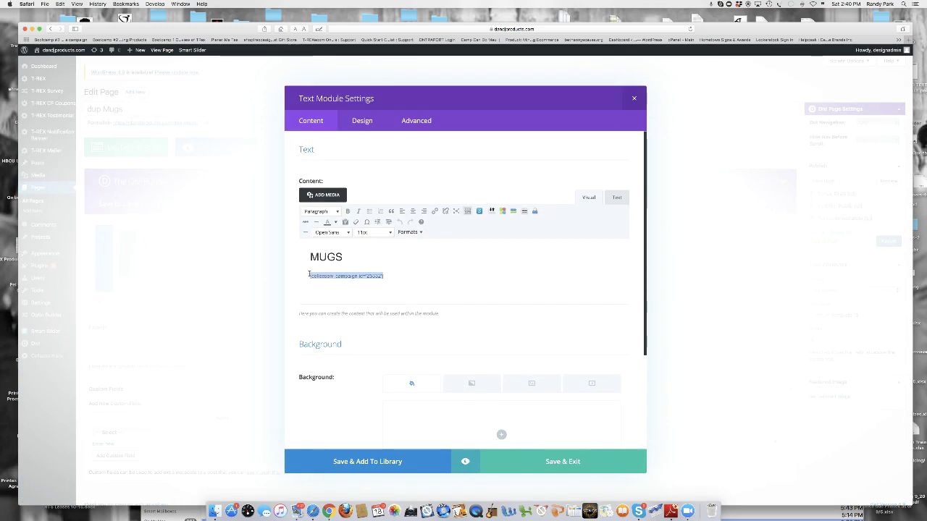
pyautogui.click(60, 3)
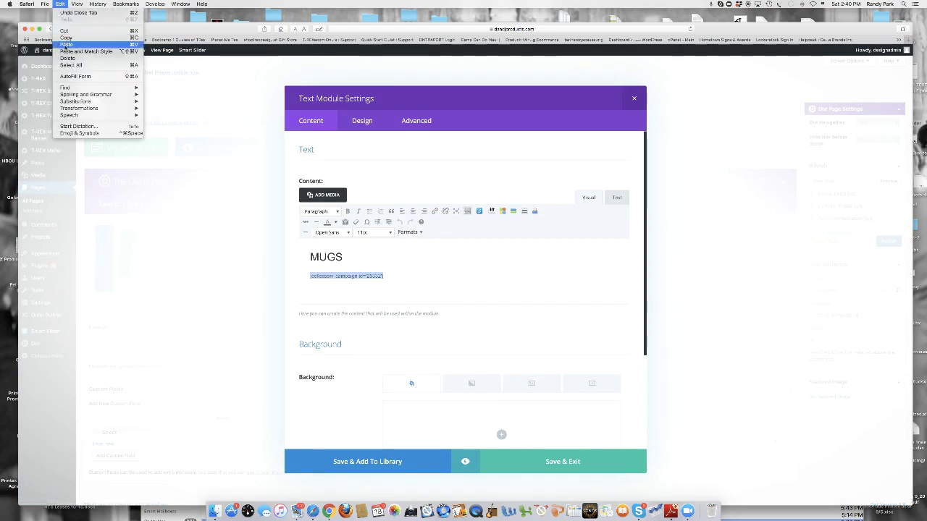
pyautogui.click(72, 45)
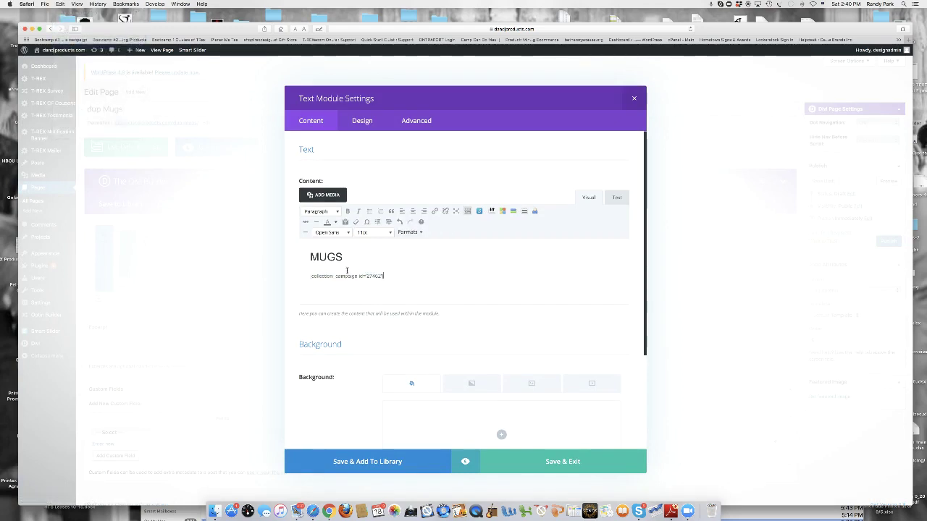
# Step: Change the text module's heading and admin label to "Wine Glasses" and save the module
pyautogui.moveTo(343, 258); pyautogui.dragTo(311, 256)
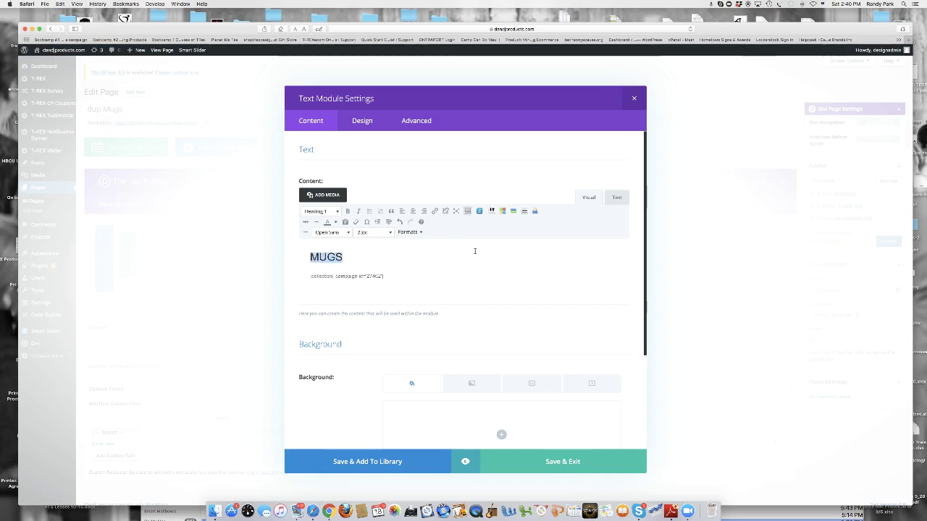
pyautogui.write('Wine Glasses')
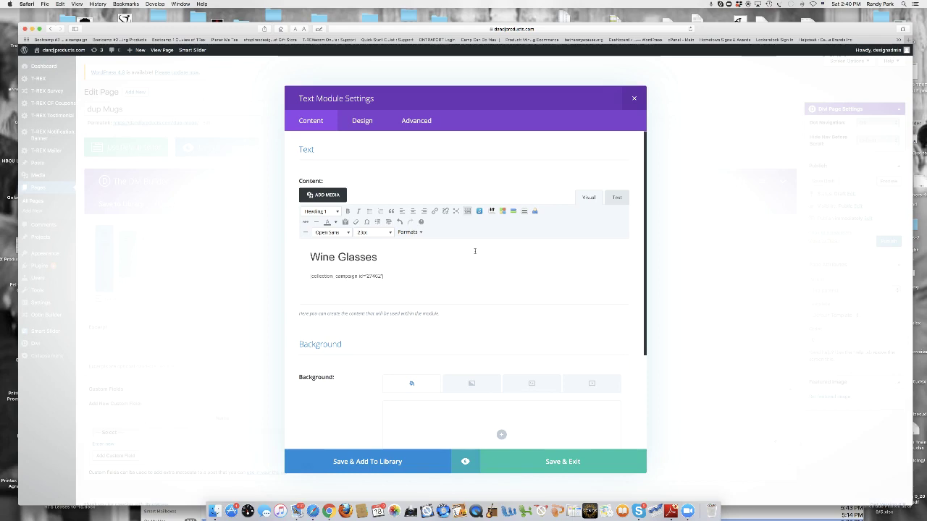
pyautogui.scroll(-5, 480, 270)
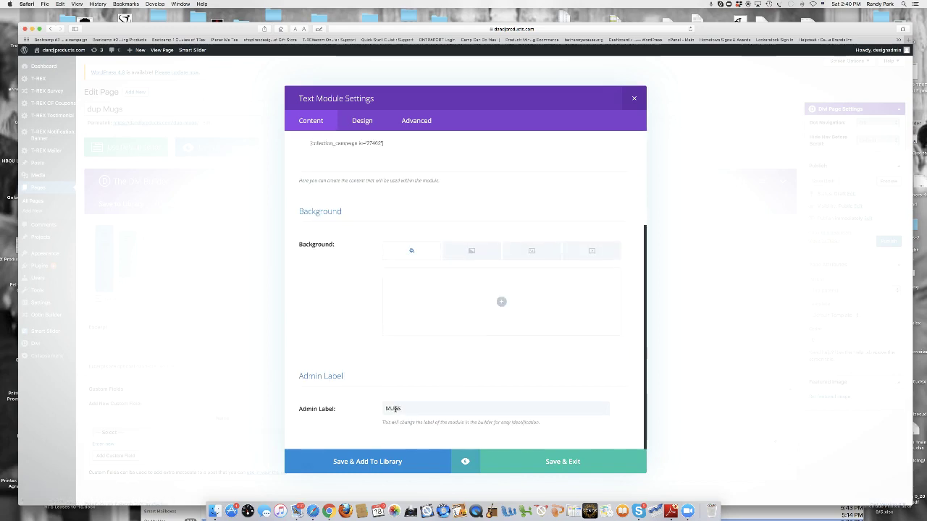
pyautogui.moveTo(403, 408); pyautogui.dragTo(376, 406)
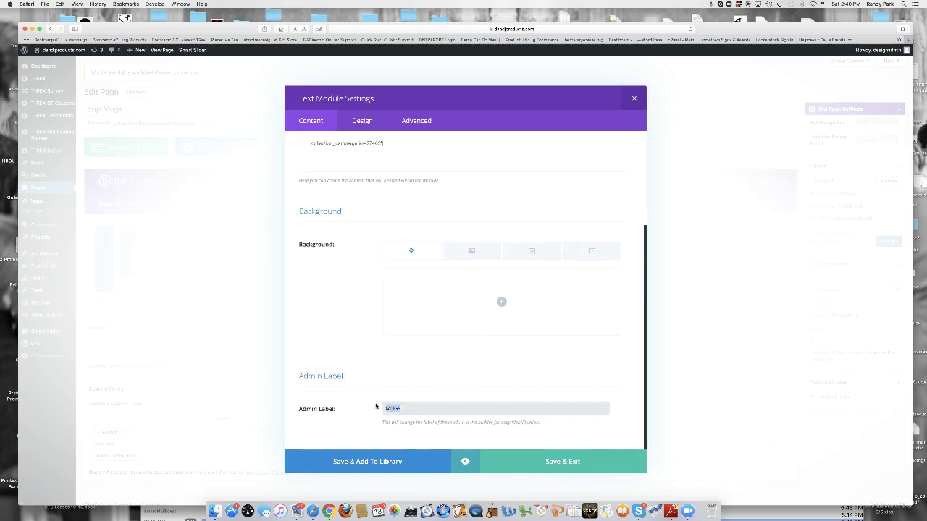
pyautogui.write('Wine Glasses')
pyautogui.click(517, 460)
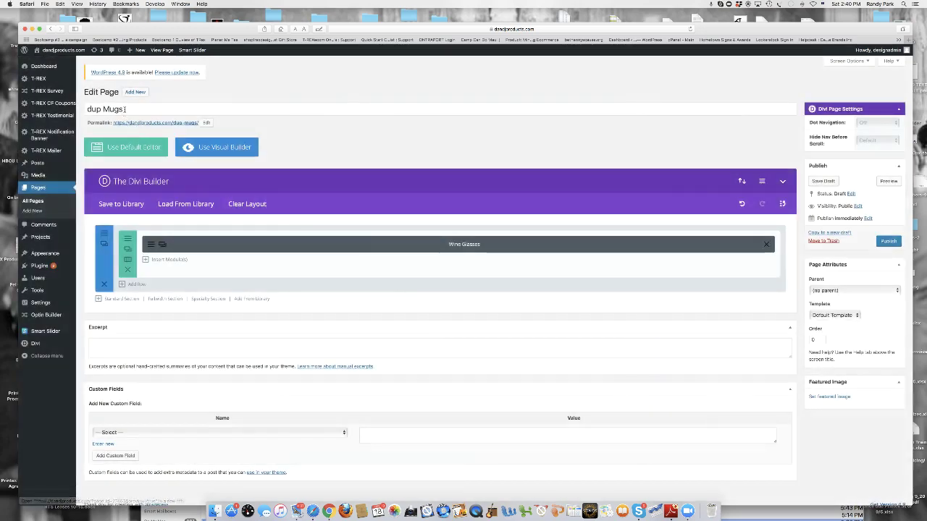
# Step: Retitle the page "Wine Glass", regenerate its permalink slug as wine-glass, and publish the page
pyautogui.moveTo(124, 110); pyautogui.dragTo(90, 109)
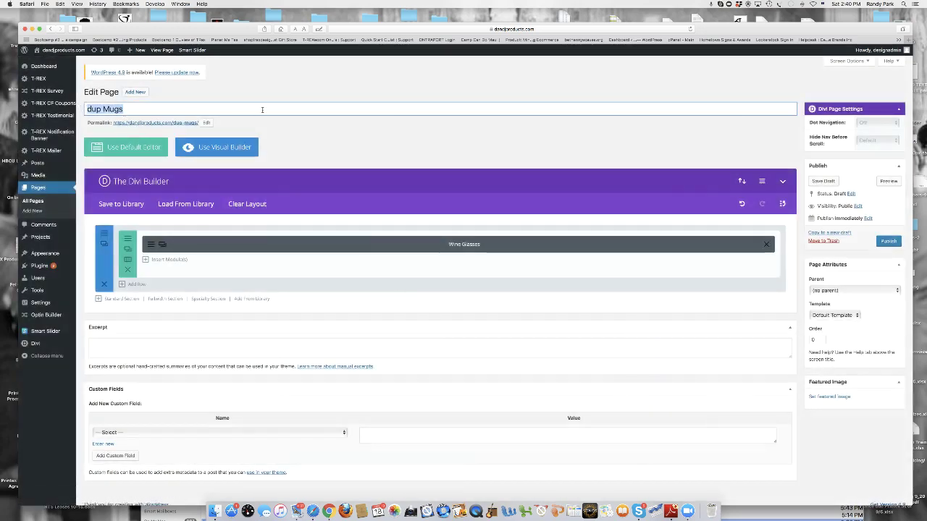
pyautogui.write('Win')
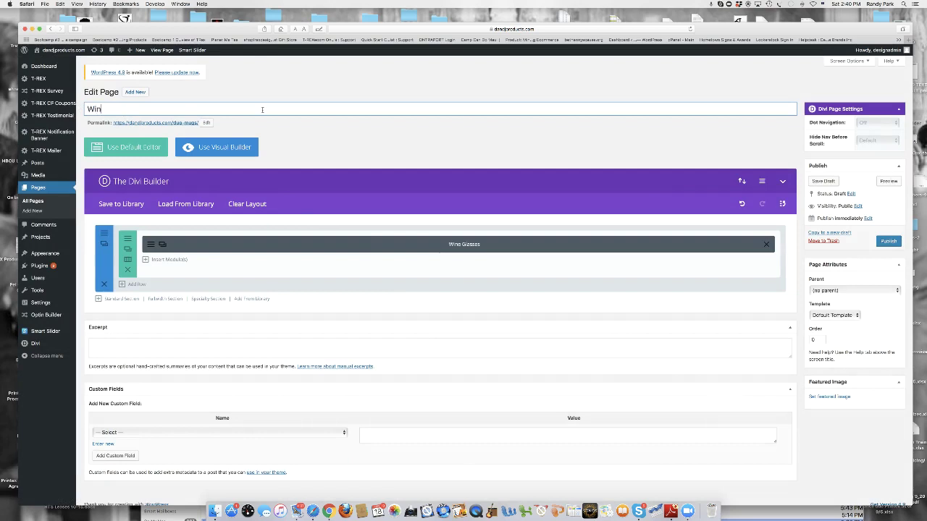
pyautogui.write('e Glass')
pyautogui.click(207, 123)
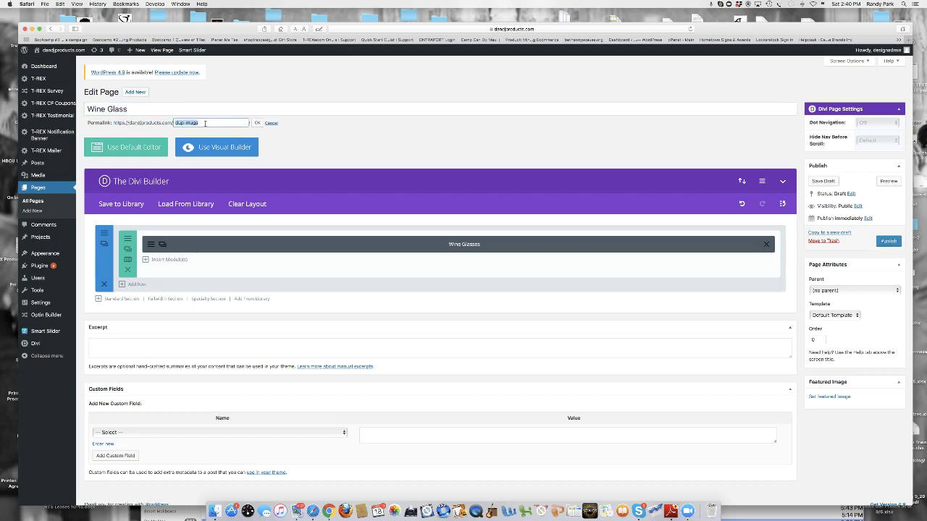
pyautogui.press('BackSpace')
pyautogui.click(256, 123)
pyautogui.click(887, 241)
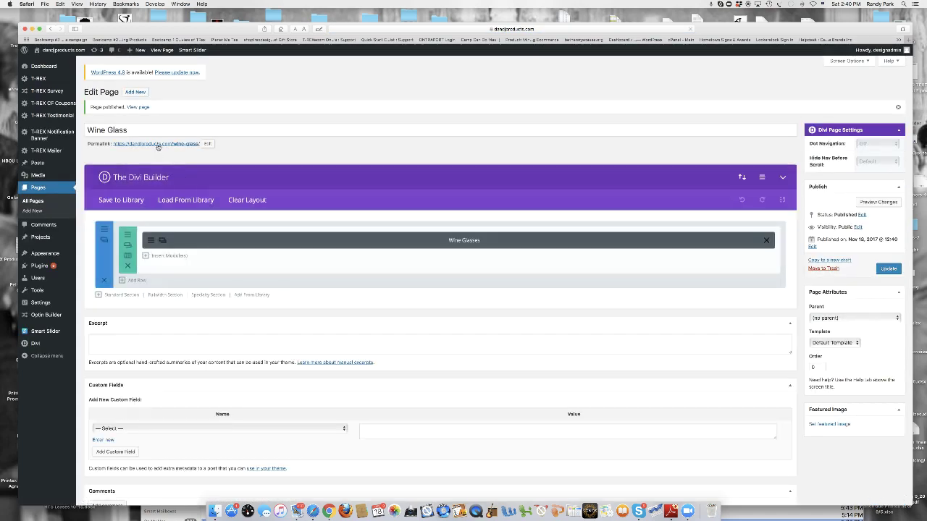
# Step: View the published Wine Glass page and check the product page of the Kringel Family set of four
pyautogui.click(157, 145)
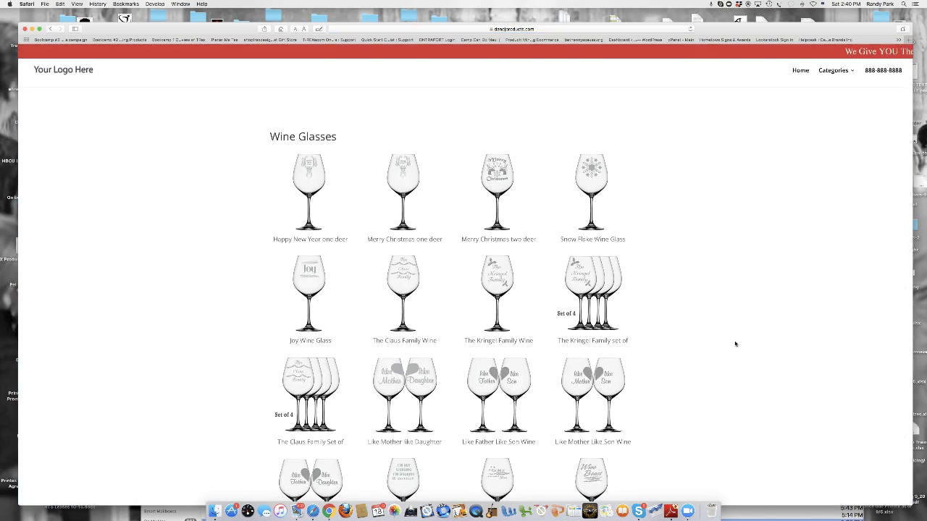
pyautogui.scroll(-5, 735, 347)
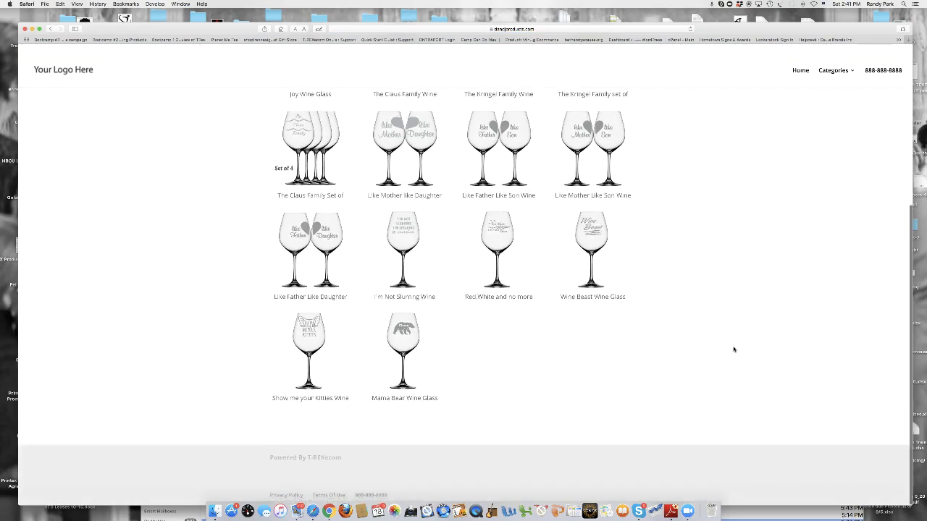
pyautogui.scroll(5, 734, 350)
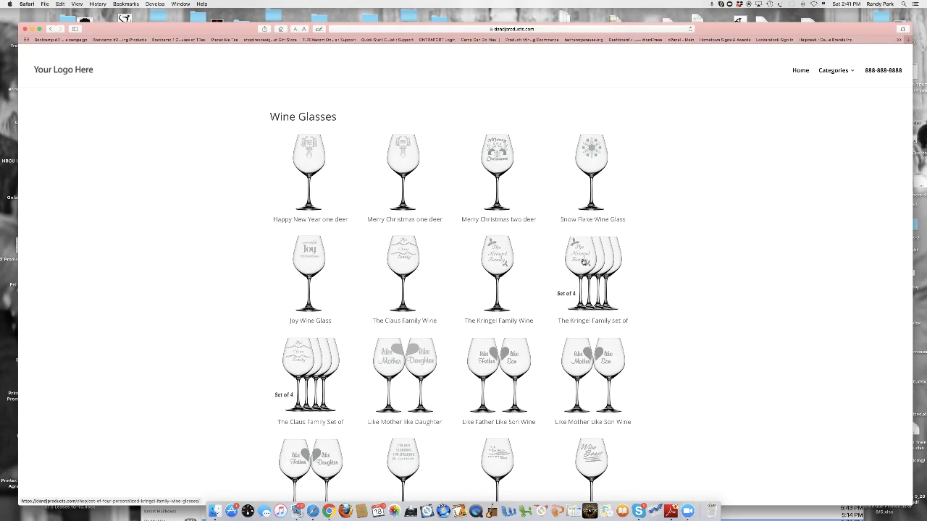
pyautogui.click(585, 262)
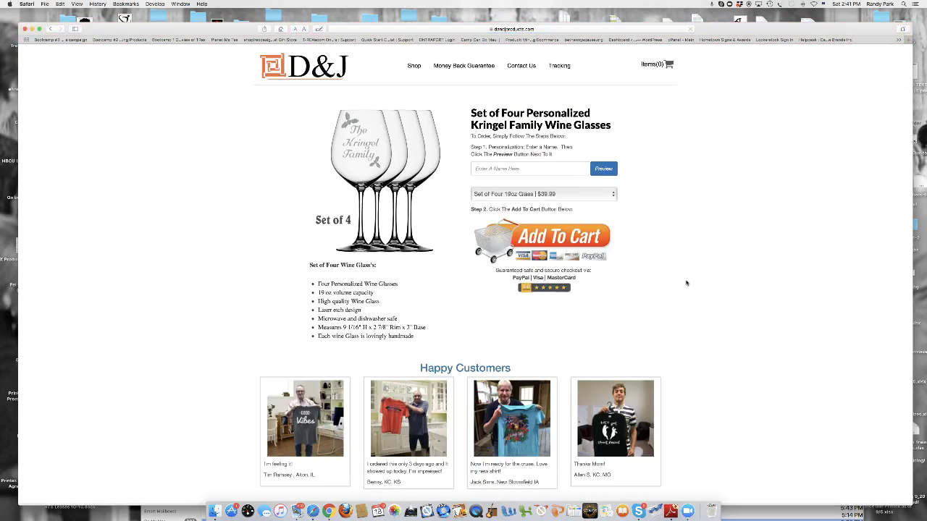
pyautogui.click(50, 29)
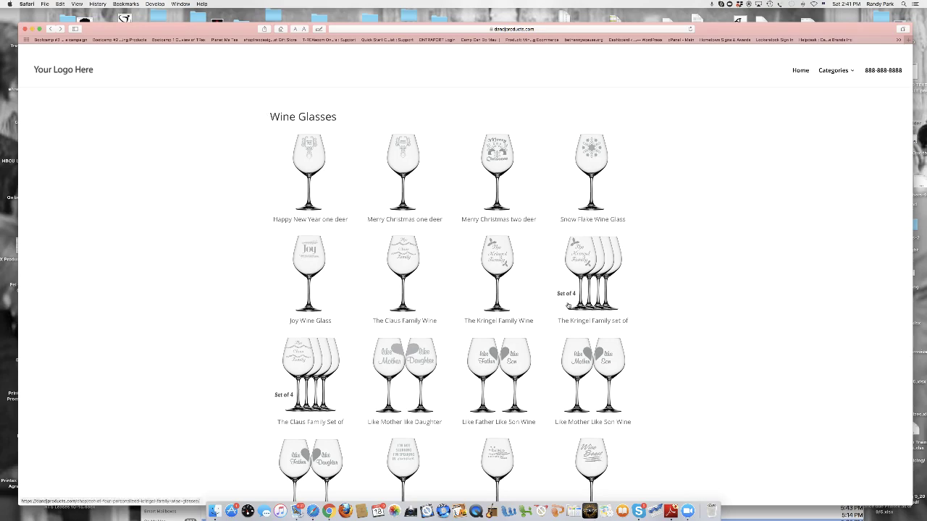
# Step: Examine the product grid on the Wine Glasses page for the order and completeness of the collection
pyautogui.scroll(-5, 529, 302)
pyautogui.scroll(3, 529, 302)
pyautogui.scroll(3, 529, 302)
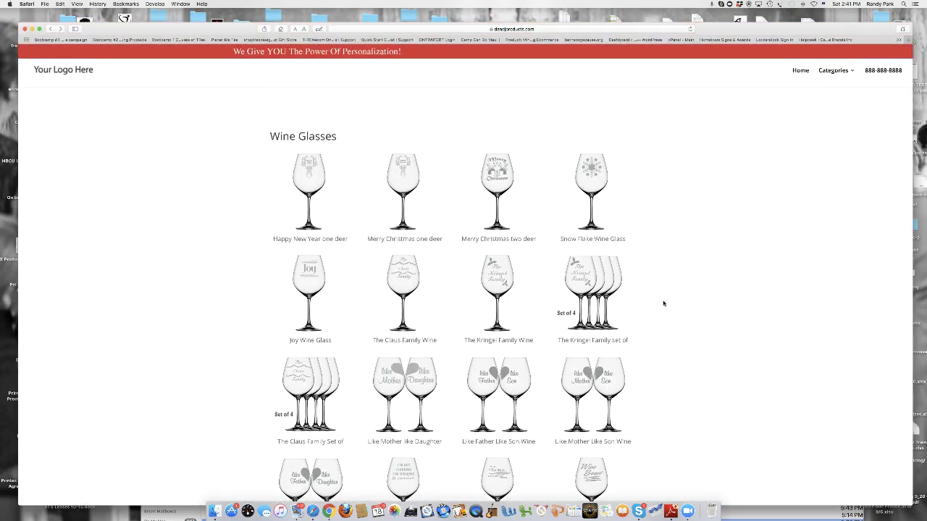
pyautogui.scroll(-5, 663, 304)
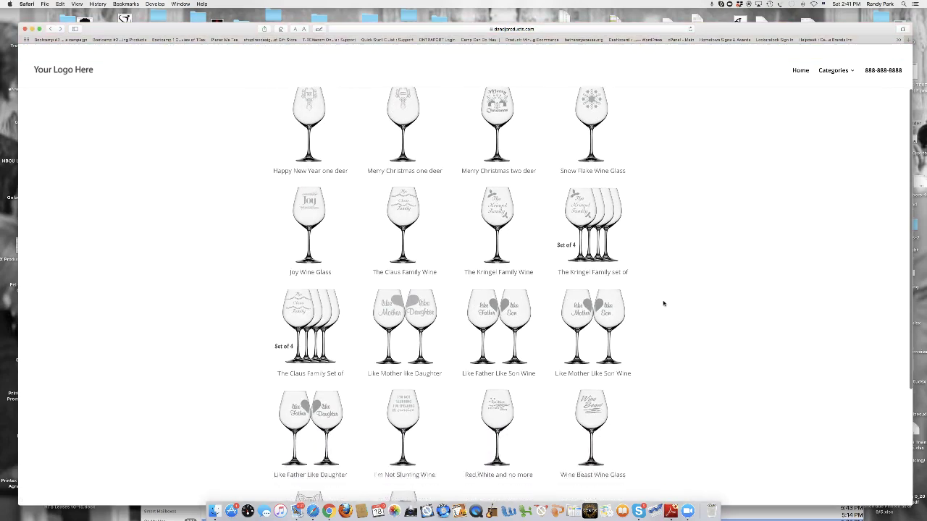
pyautogui.scroll(4, 664, 303)
pyautogui.scroll(1, 664, 304)
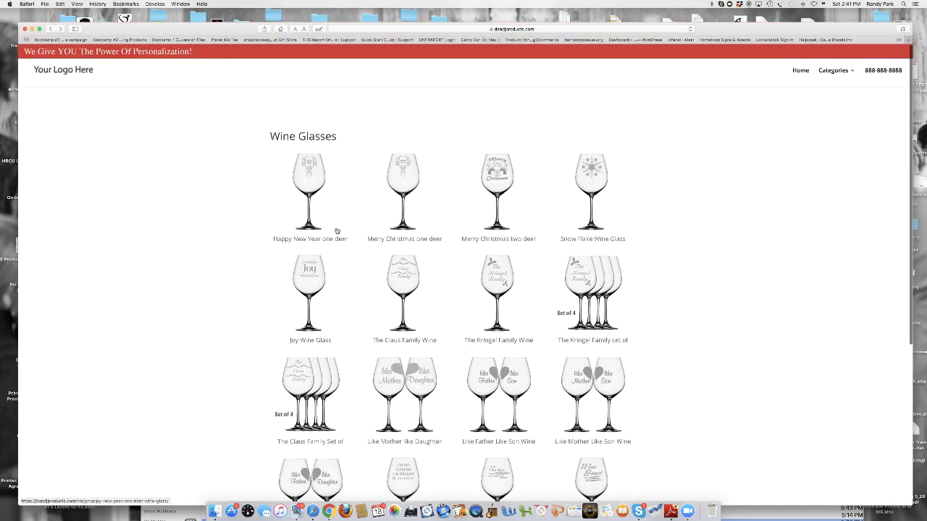
pyautogui.scroll(-3, 335, 272)
pyautogui.scroll(3, 215, 268)
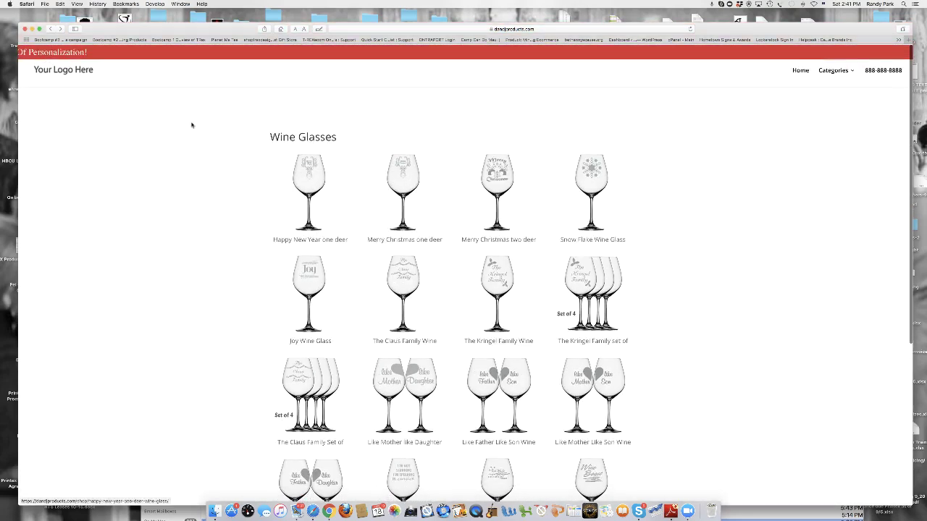
# Step: Reopen the live Wine Glass page from its permalink in the page editor and copy its full web address
pyautogui.click(48, 29)
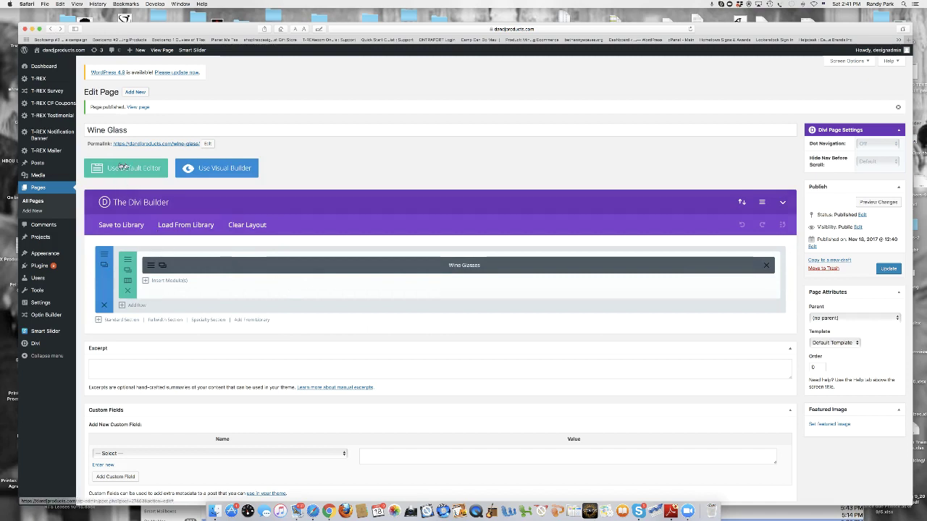
pyautogui.click(151, 144)
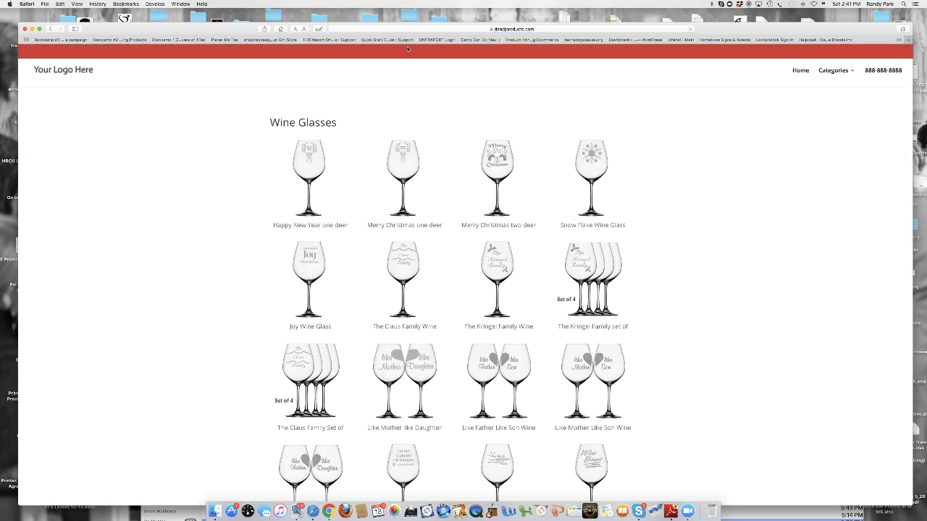
pyautogui.click(402, 28)
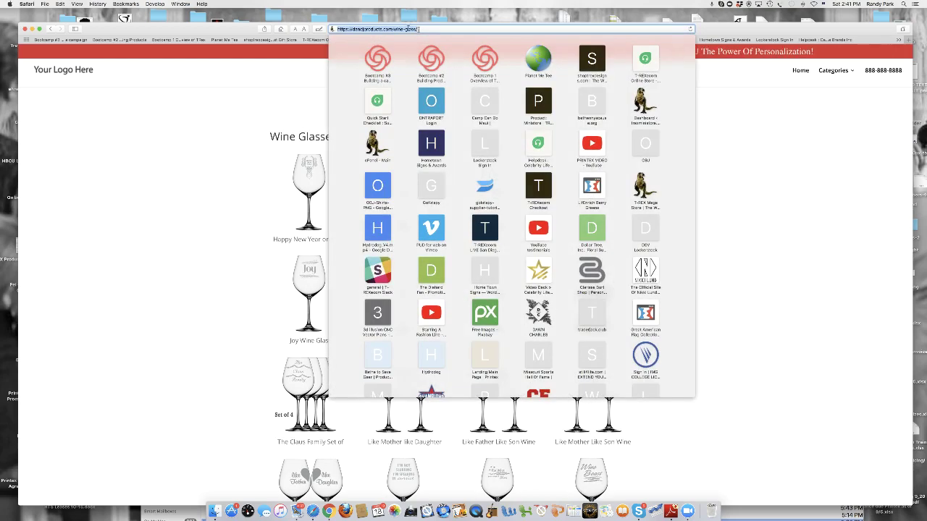
pyautogui.click(59, 4)
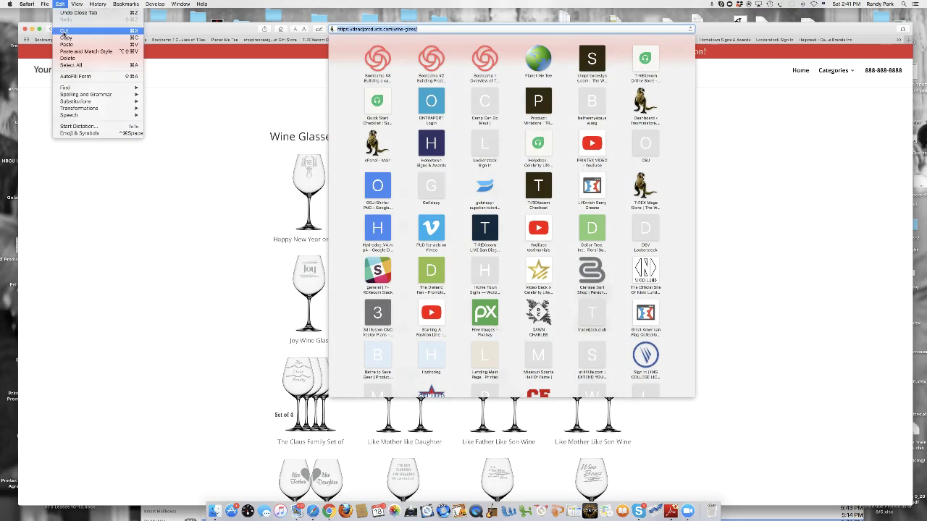
pyautogui.click(124, 129)
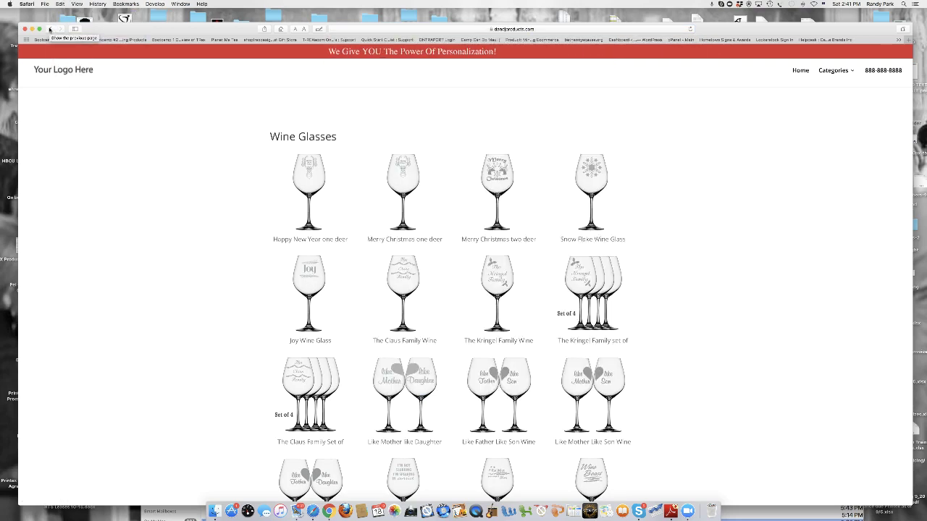
pyautogui.click(49, 29)
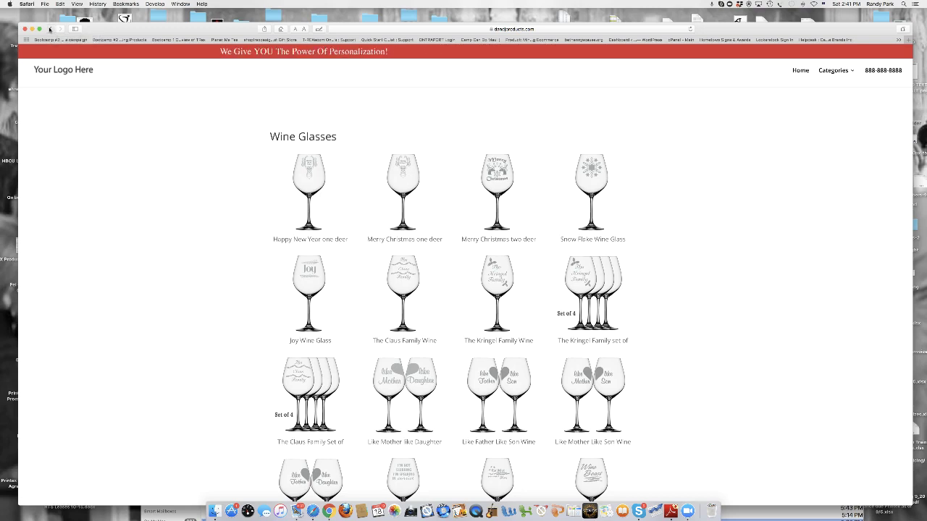
pyautogui.moveTo(51, 85)
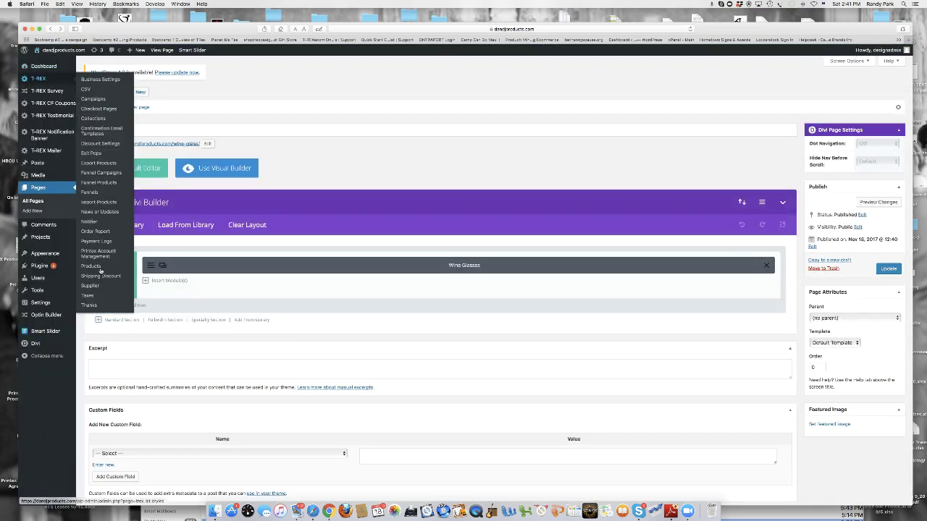
pyautogui.click(94, 306)
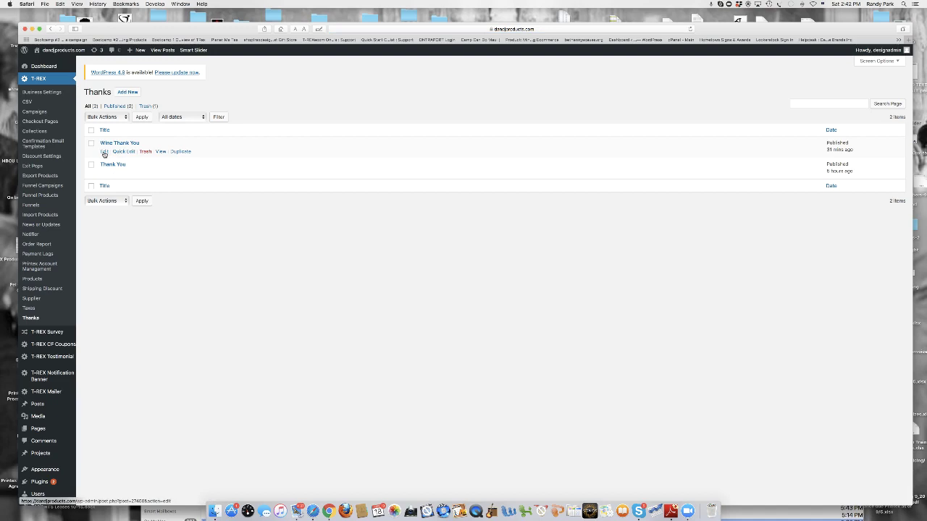
pyautogui.click(104, 152)
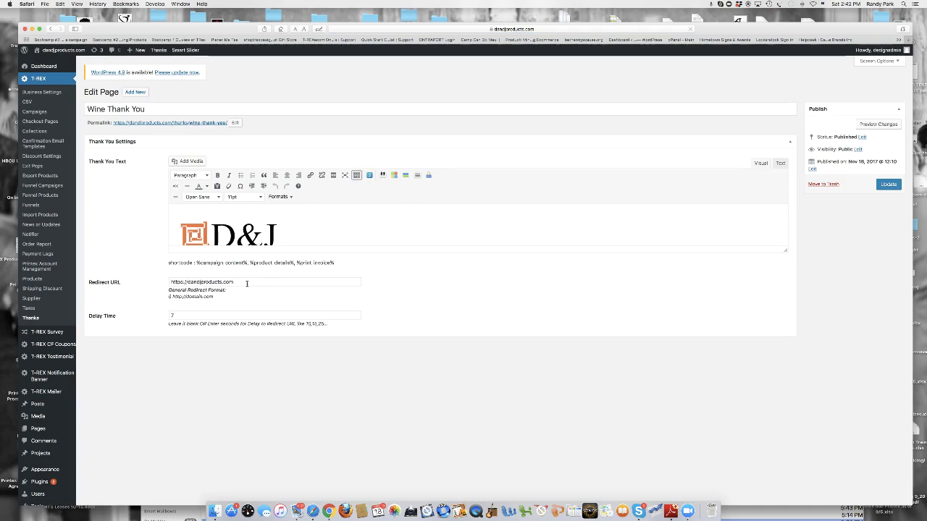
pyautogui.moveTo(246, 284); pyautogui.dragTo(158, 279)
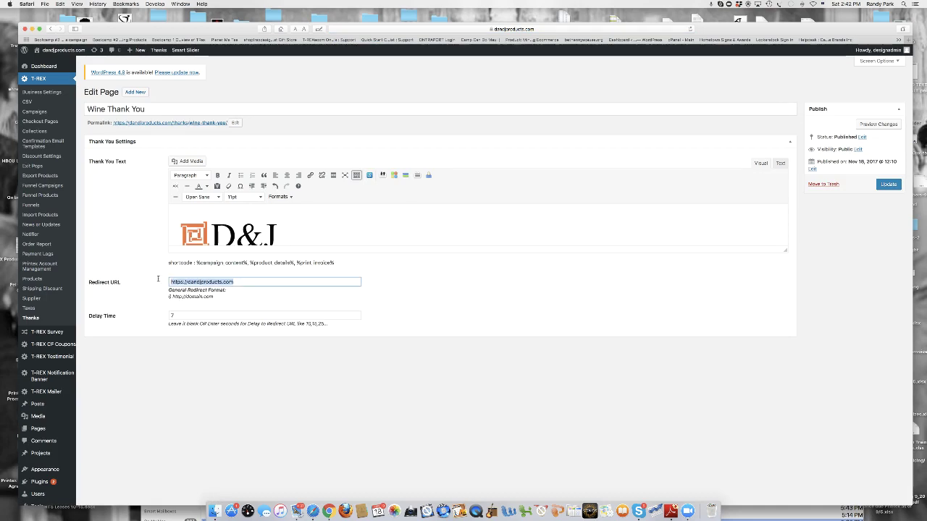
pyautogui.click(60, 3)
pyautogui.click(72, 45)
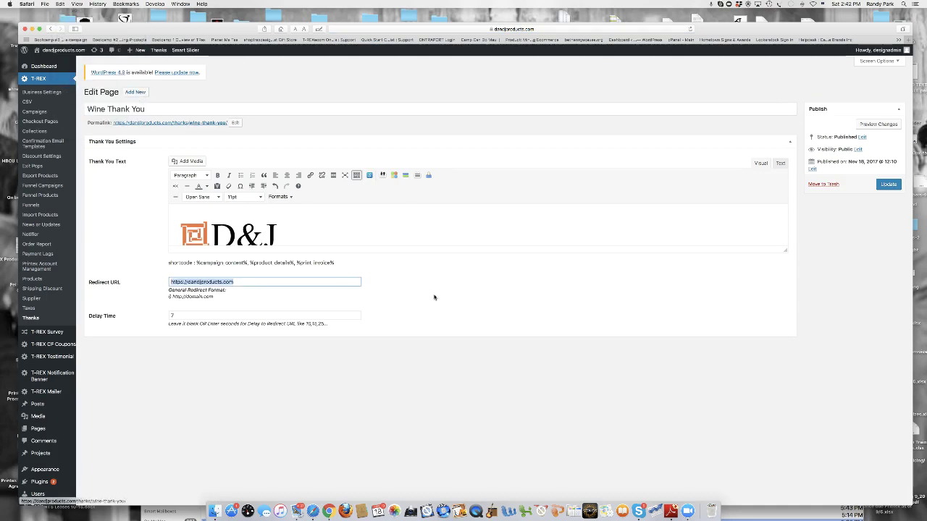
pyautogui.press('super+v')
pyautogui.click(889, 185)
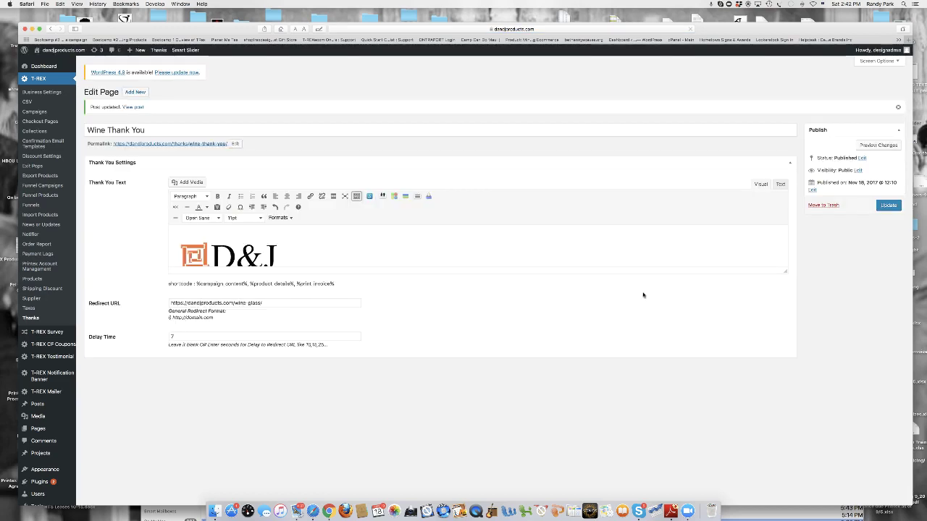
# Step: Test the Wine Thank You page's redirect from its permalink, look over the Wine Glasses page it leads to, and return to the editor
pyautogui.click(208, 144)
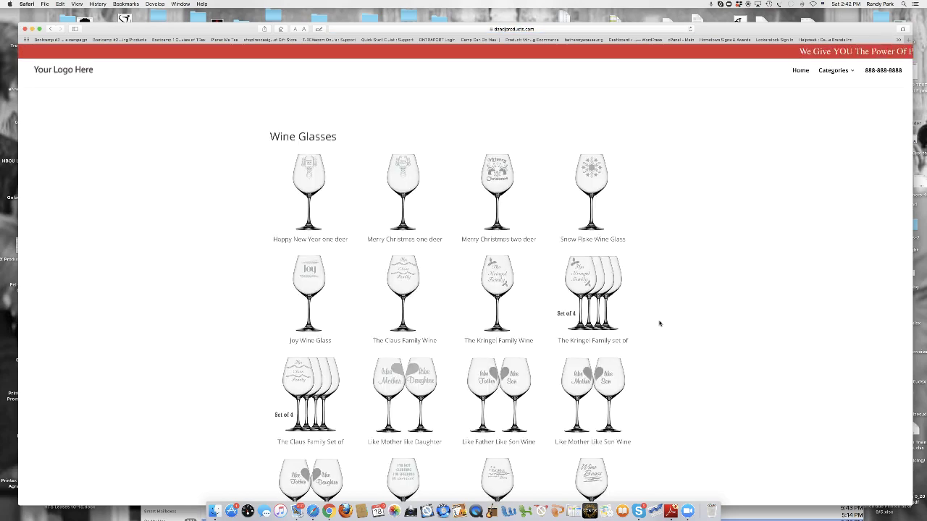
pyautogui.scroll(-1, 661, 323)
pyautogui.scroll(1, 661, 323)
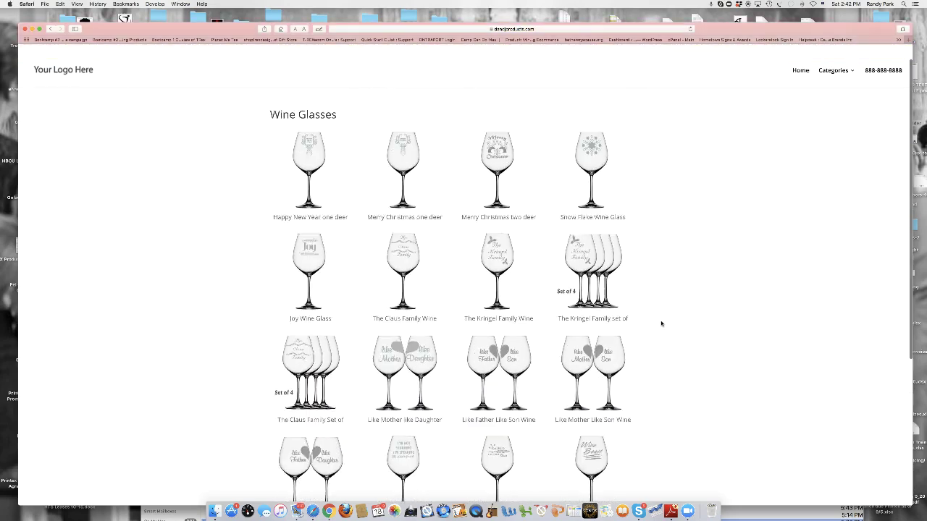
pyautogui.scroll(4, 650, 322)
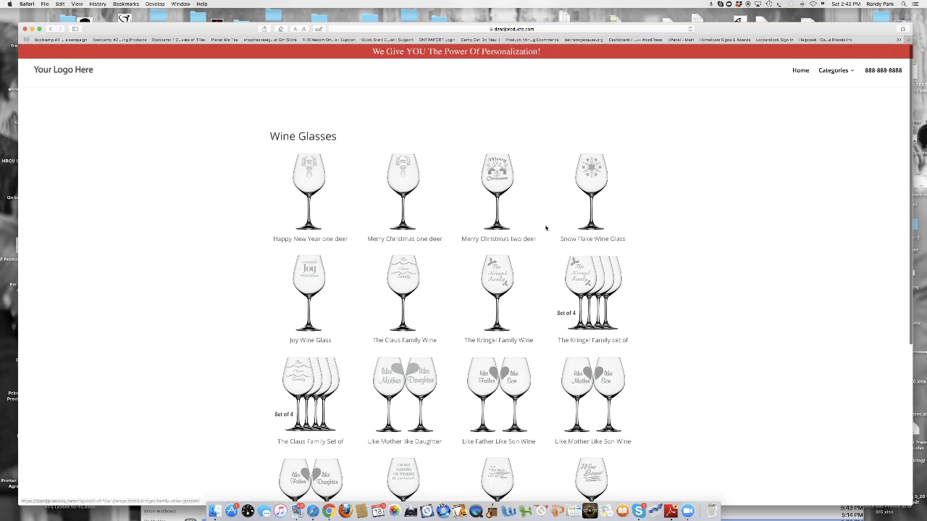
pyautogui.scroll(-5, 172, 275)
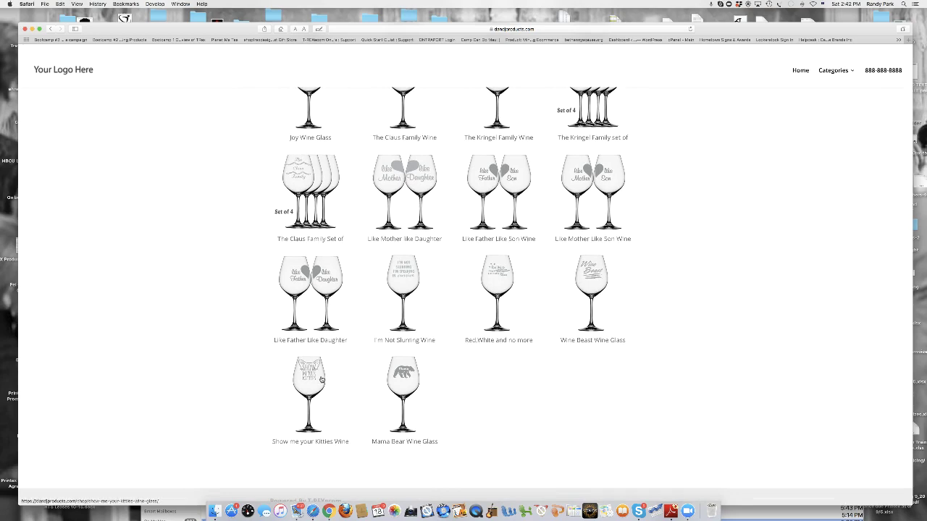
pyautogui.scroll(5, 322, 380)
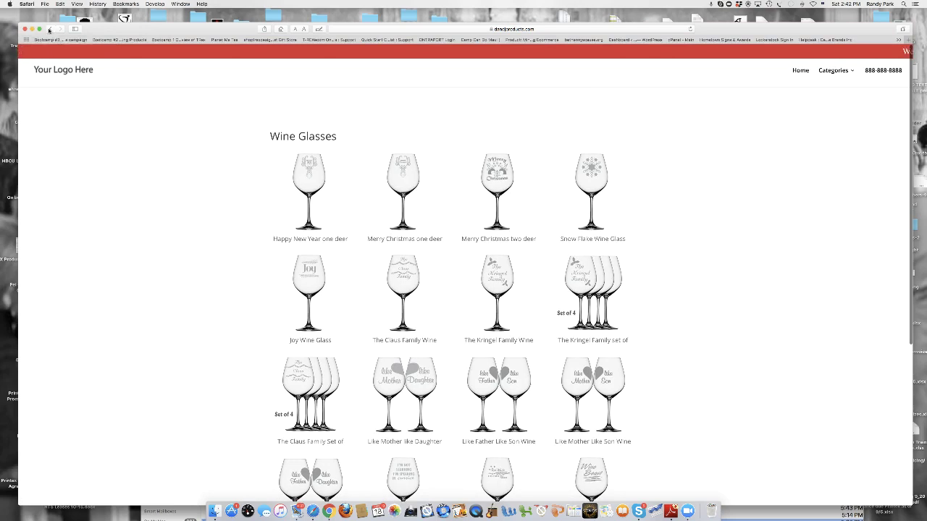
pyautogui.click(49, 29)
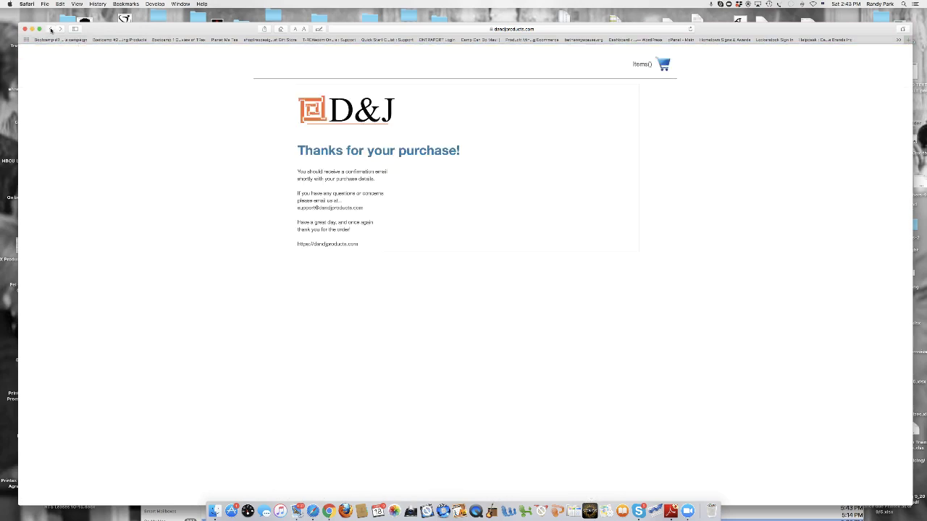
pyautogui.click(51, 30)
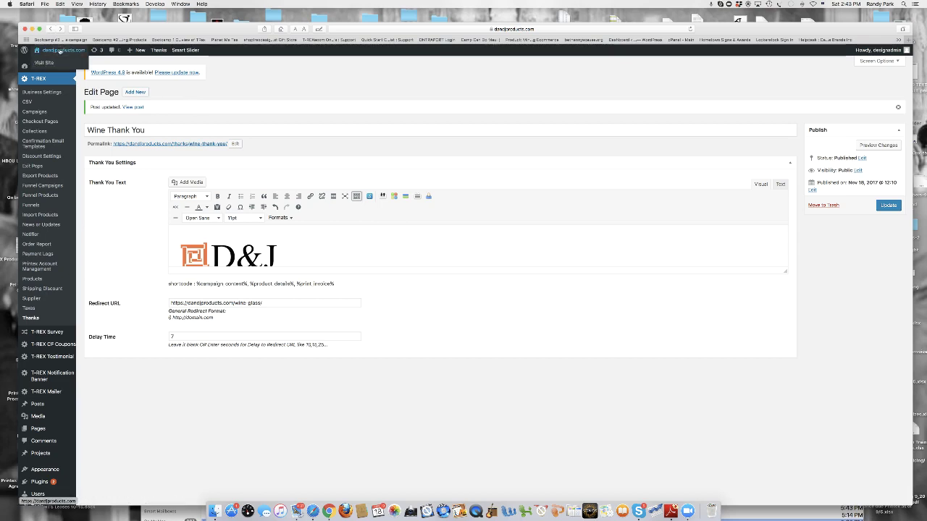
# Step: View the live store home page down to its category tiles and return to the Wine Thank You editor
pyautogui.click(60, 50)
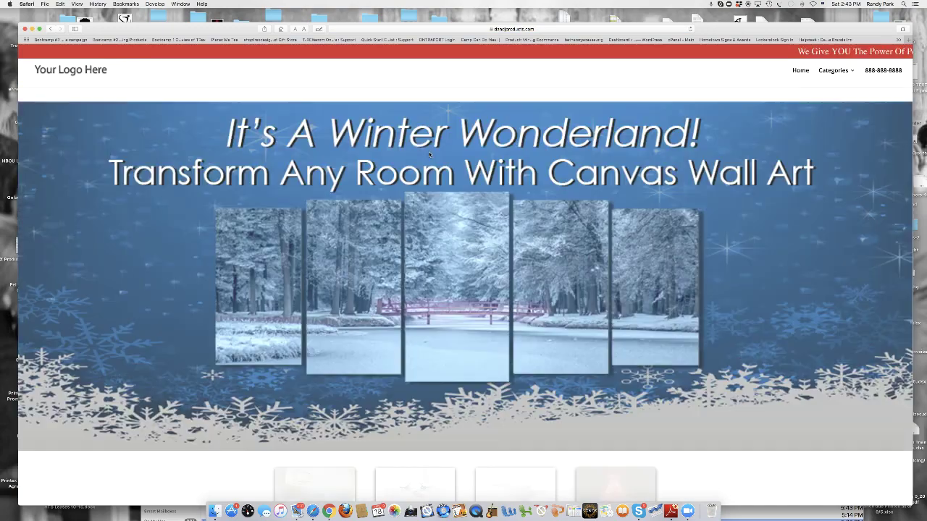
pyautogui.scroll(-5, 434, 163)
pyautogui.scroll(5, 447, 169)
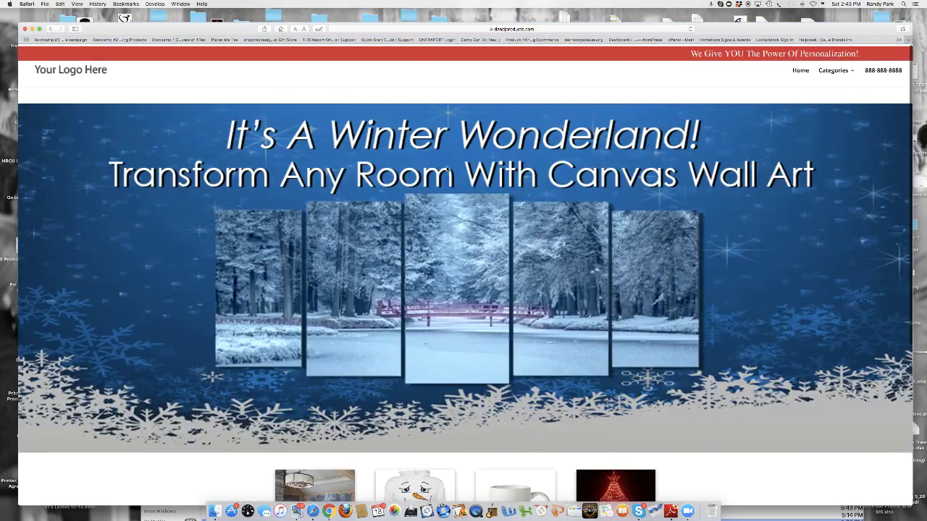
pyautogui.scroll(-4, 447, 169)
pyautogui.scroll(5, 447, 169)
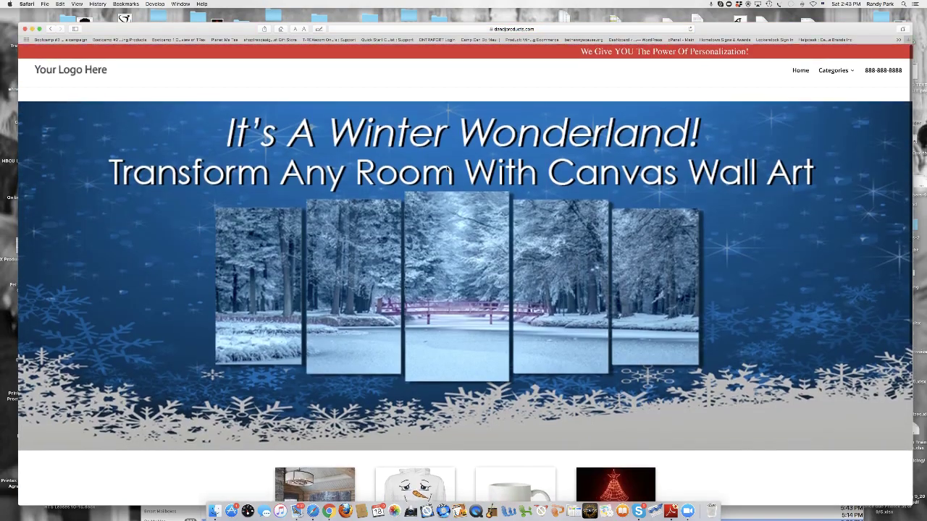
pyautogui.scroll(-5, 447, 169)
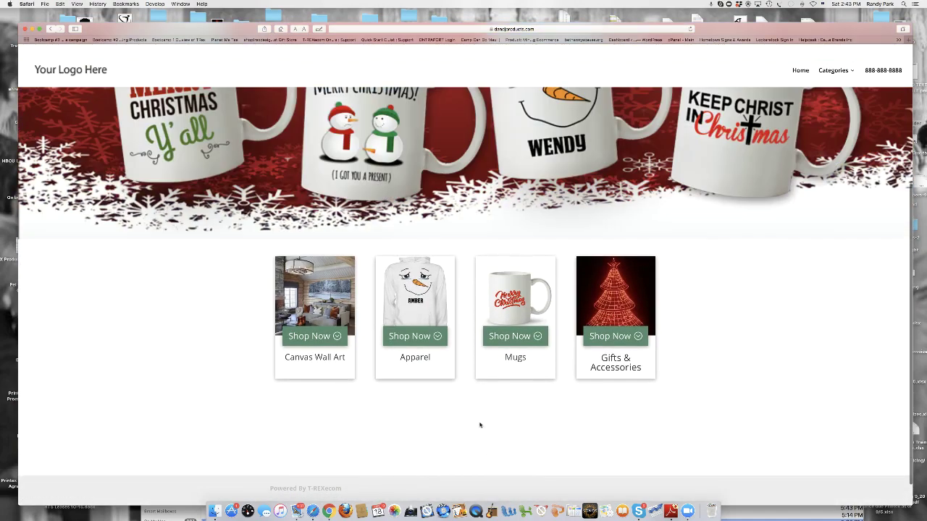
pyautogui.click(50, 28)
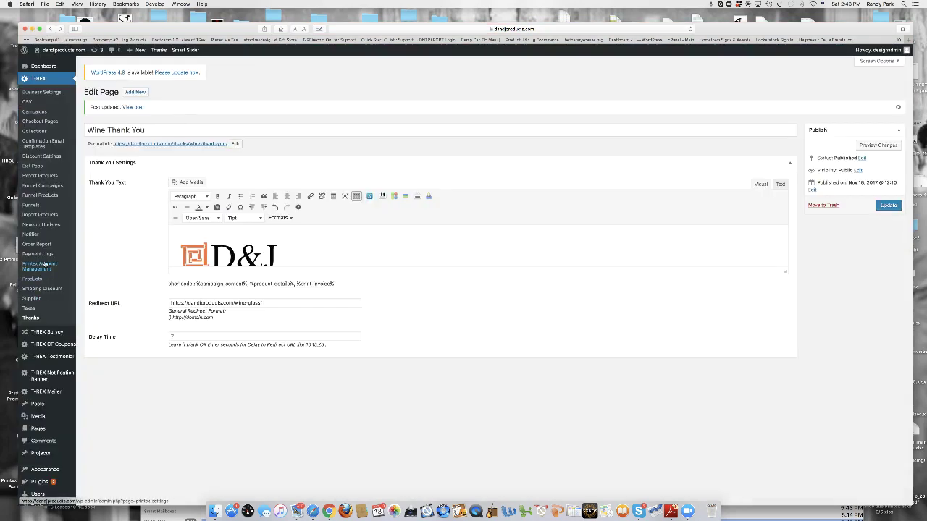
# Step: Open the Home front page for editing from the site's page list and bring its empty rows into view
pyautogui.scroll(-3, 51, 305)
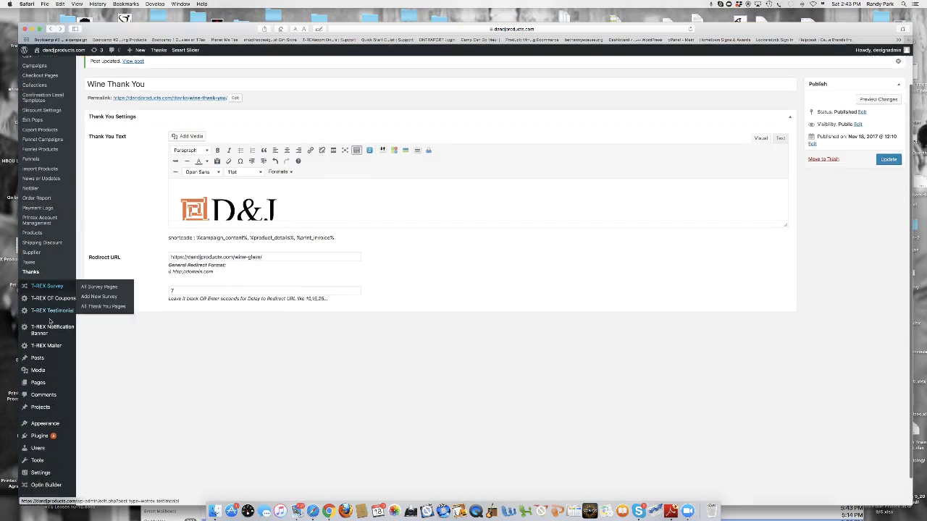
pyautogui.click(43, 353)
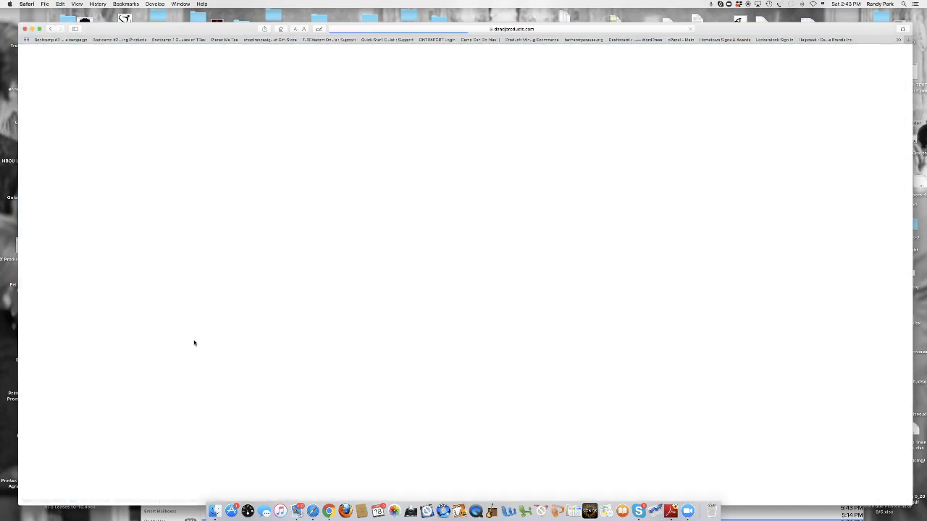
pyautogui.scroll(-3, 108, 307)
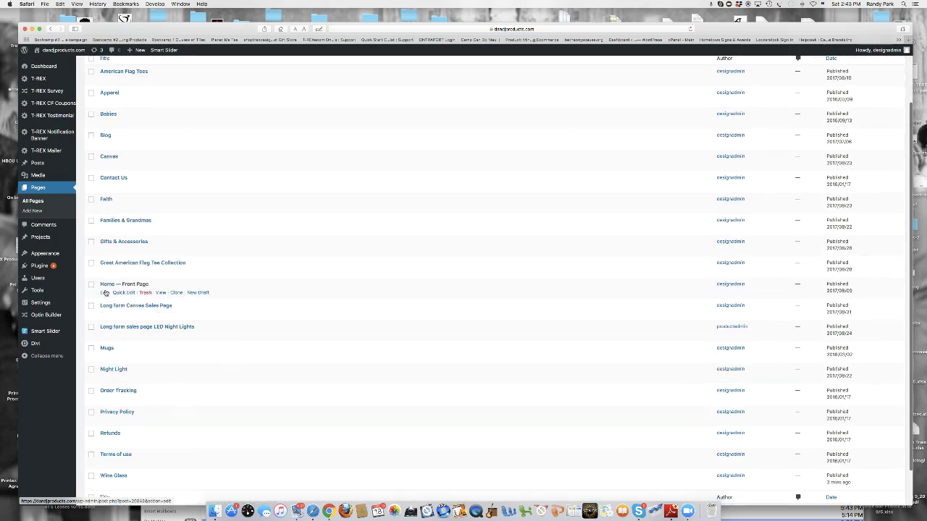
pyautogui.click(105, 293)
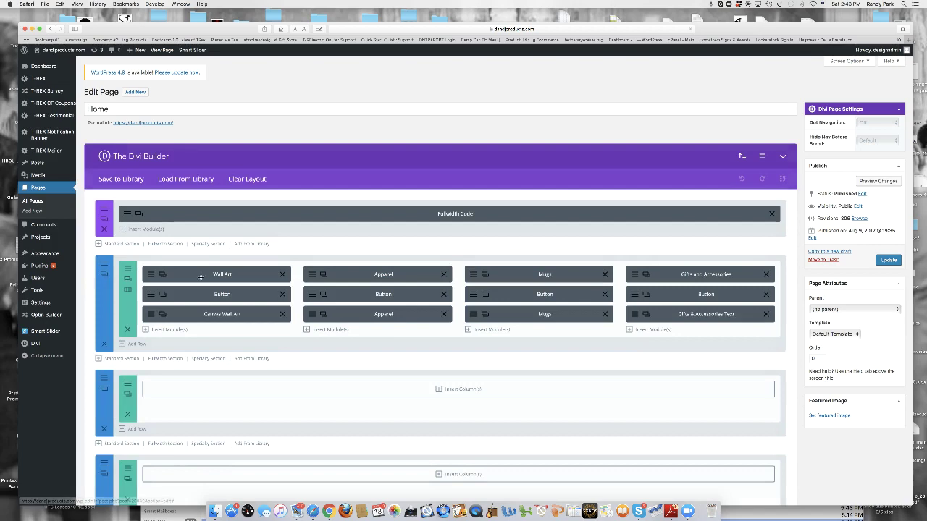
pyautogui.scroll(-2, 623, 300)
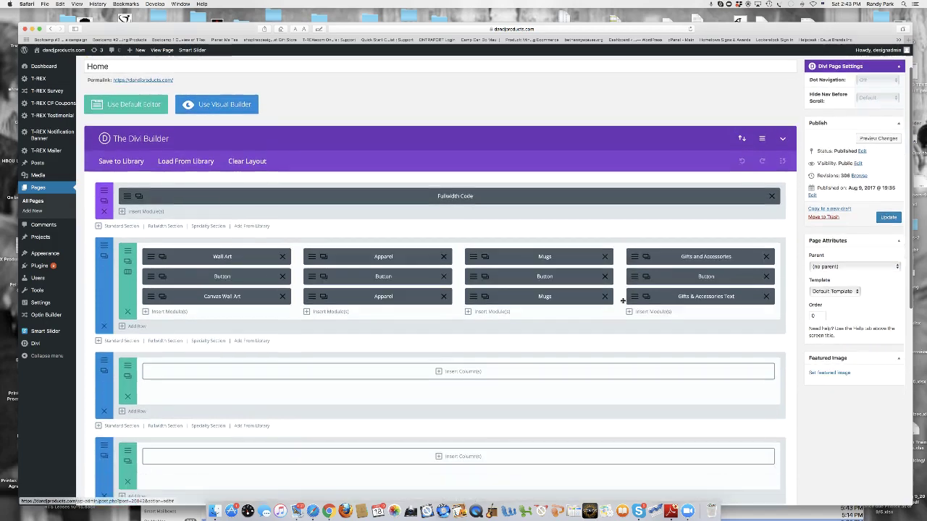
pyautogui.scroll(-3, 604, 254)
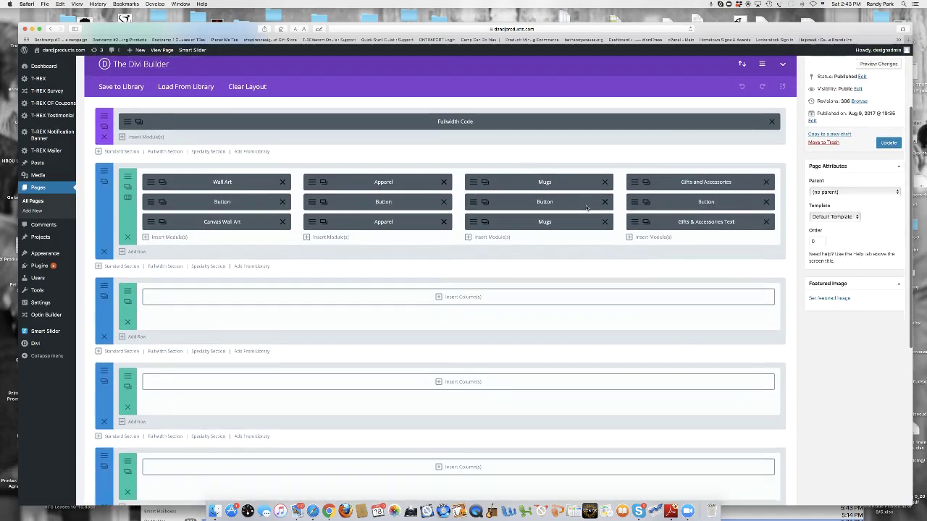
# Step: Insert a single full-width column in the empty row below the category modules and add a Text module to it
pyautogui.click(439, 297)
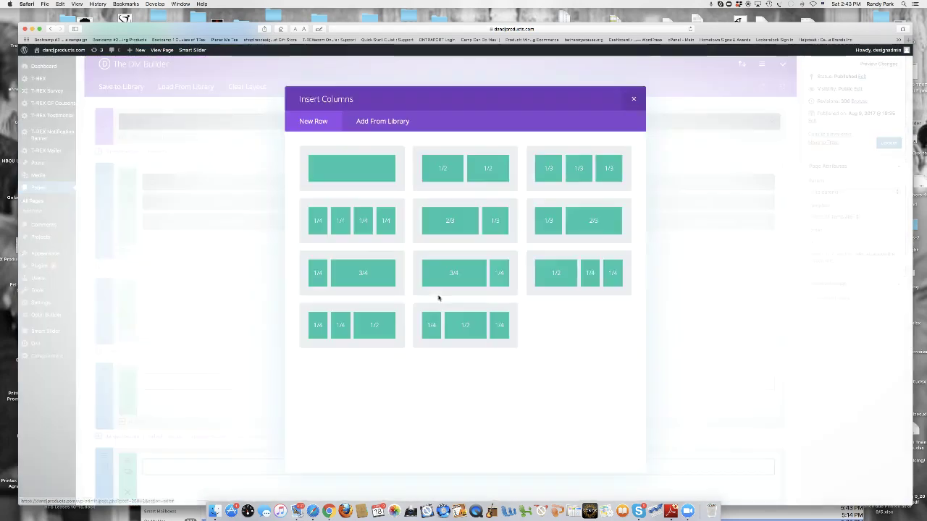
pyautogui.click(362, 169)
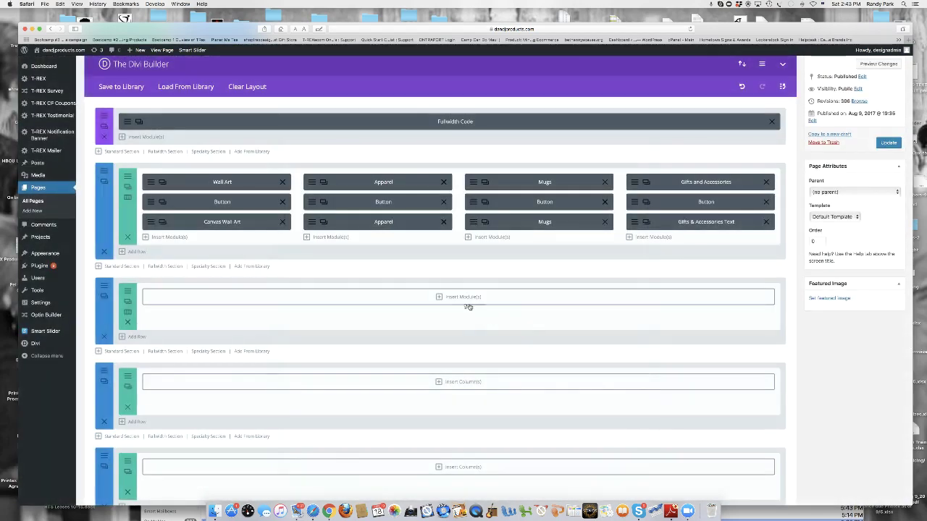
pyautogui.click(439, 297)
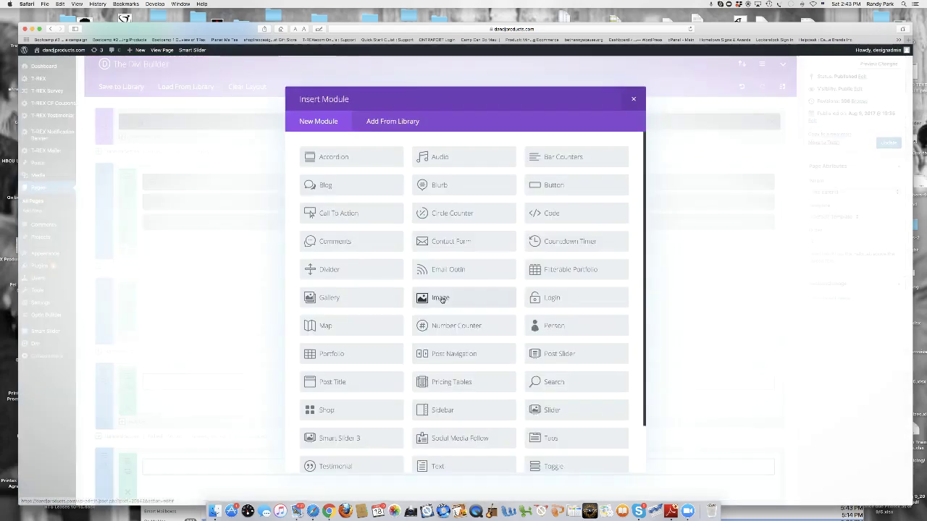
pyautogui.scroll(-2, 443, 307)
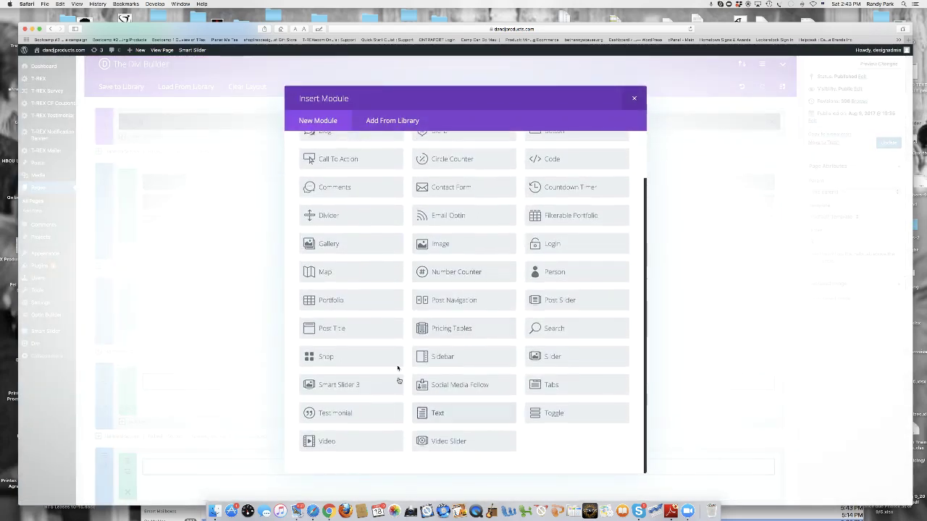
pyautogui.click(447, 414)
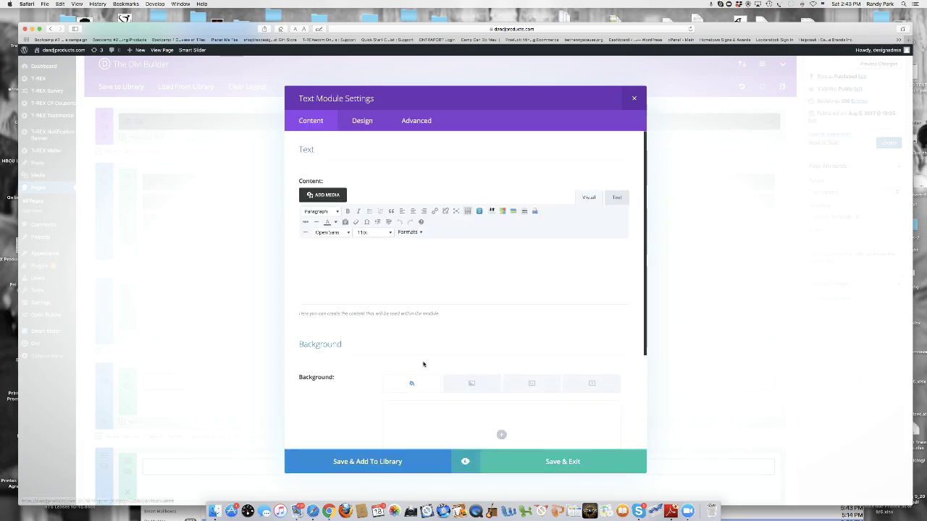
pyautogui.click(61, 5)
pyautogui.click(69, 45)
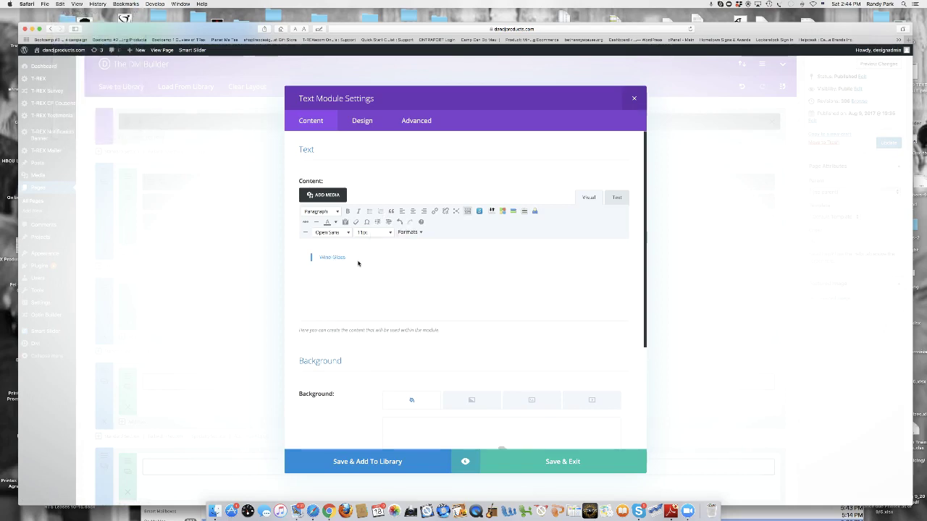
pyautogui.click(388, 281)
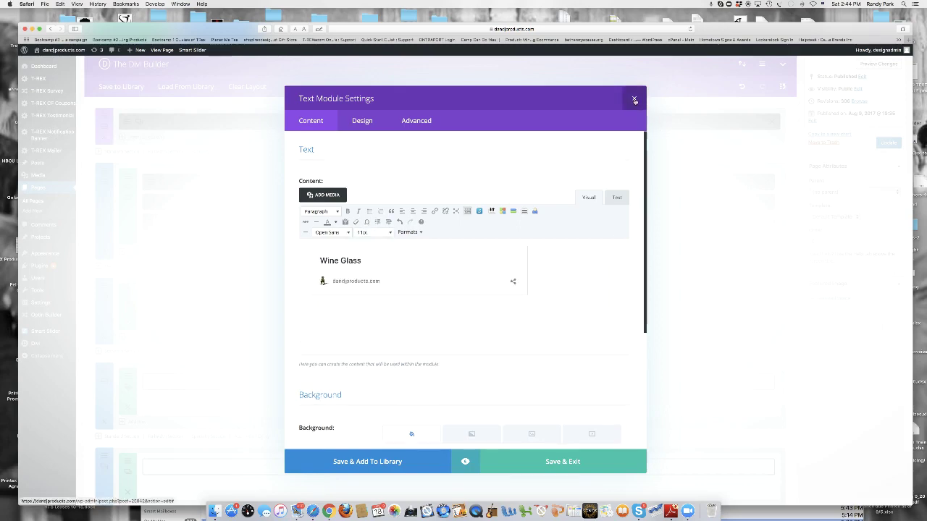
pyautogui.click(634, 98)
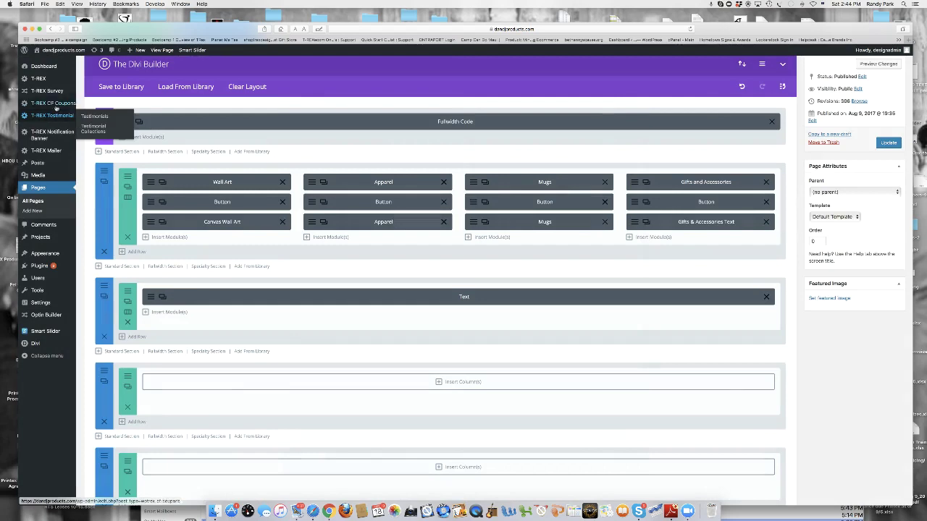
# Step: Leave the Home page editor for the T-REX collections list and copy the Wine Glass collection's shortcode
pyautogui.scroll(4, 53, 93)
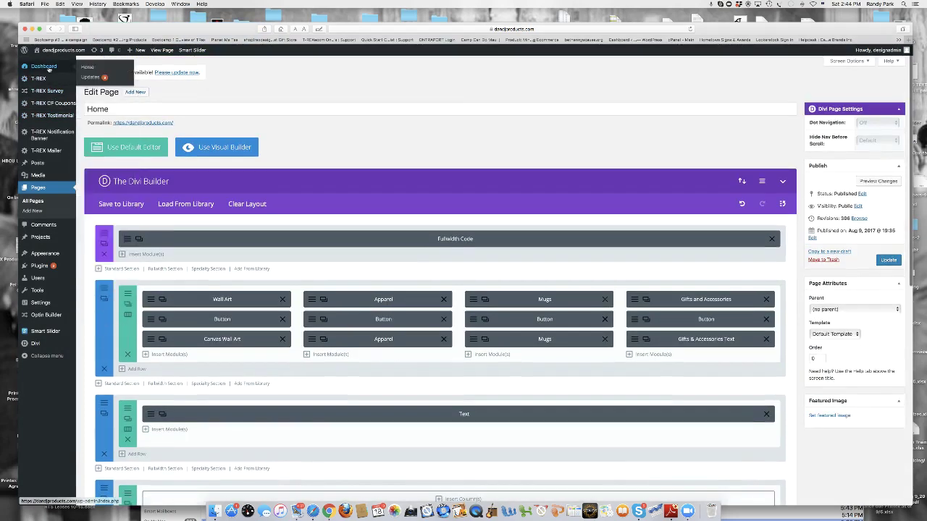
pyautogui.moveTo(46, 80)
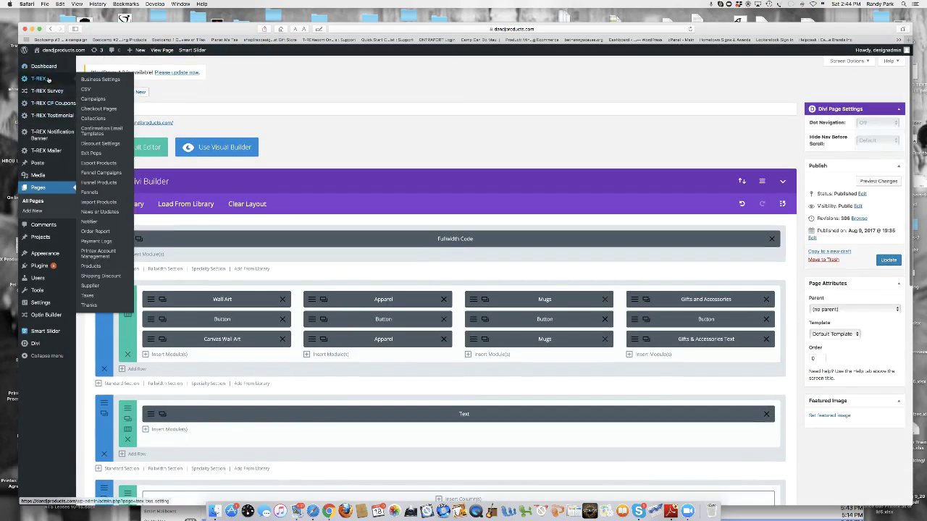
pyautogui.click(90, 119)
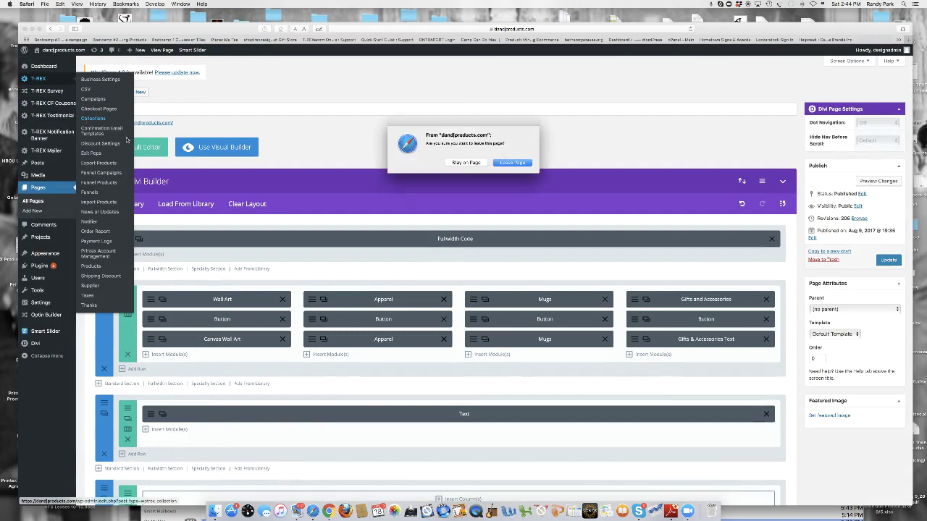
pyautogui.click(512, 163)
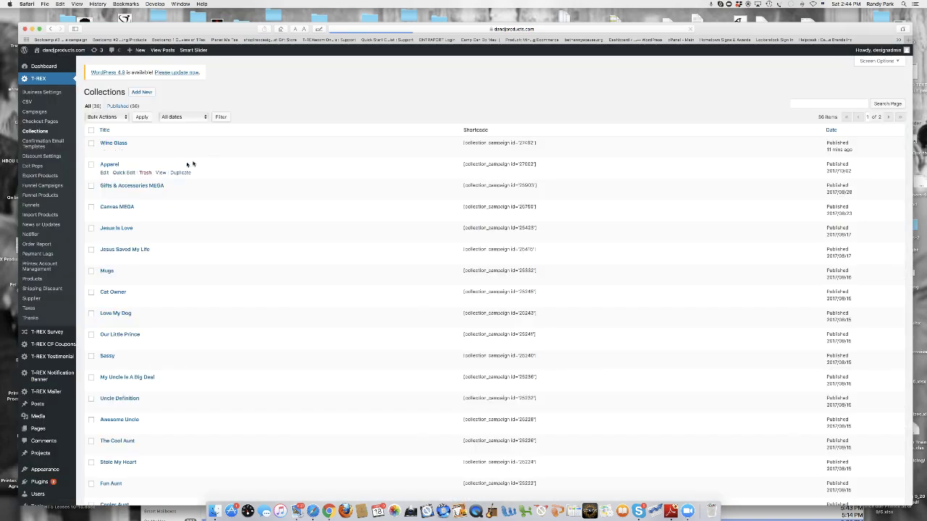
pyautogui.moveTo(462, 142); pyautogui.dragTo(549, 146)
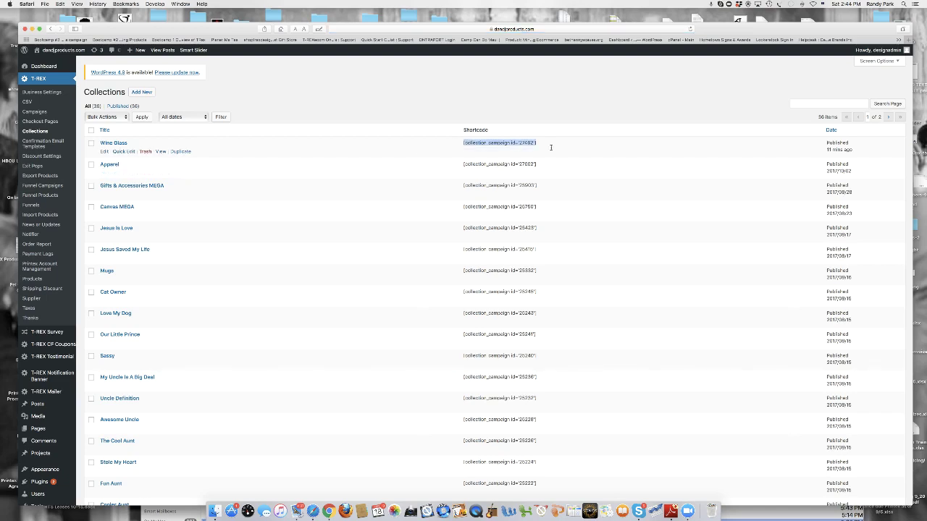
pyautogui.click(61, 5)
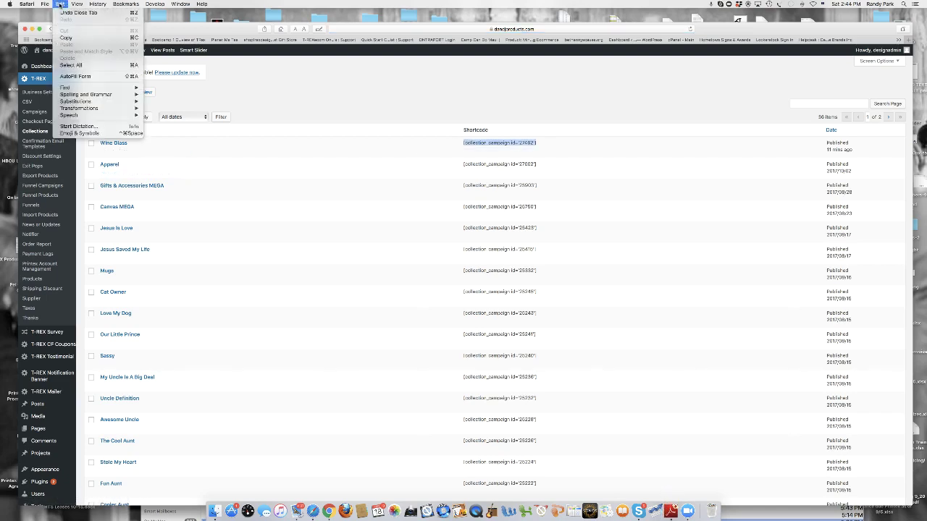
pyautogui.click(64, 37)
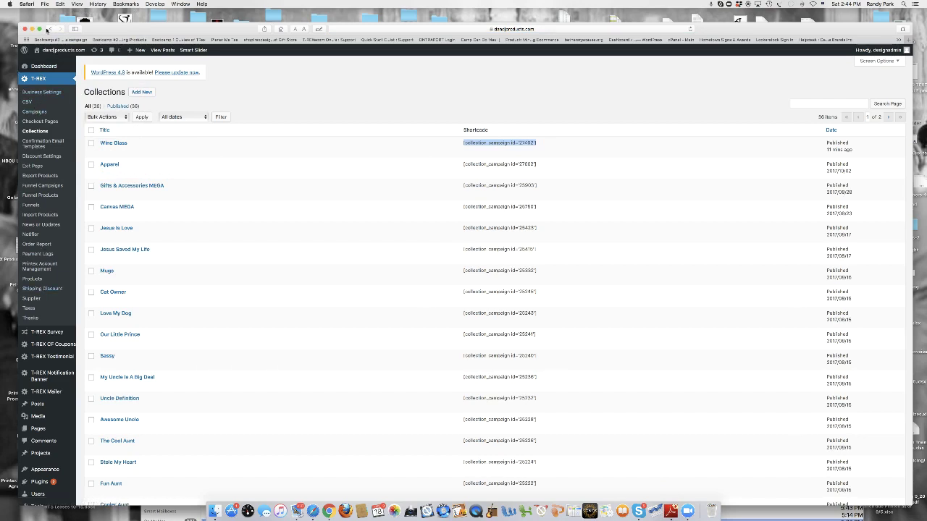
# Step: Return to the Home page editor, paste the Wine Glass collection shortcode into the Text module's content, save it and update the page
pyautogui.click(48, 29)
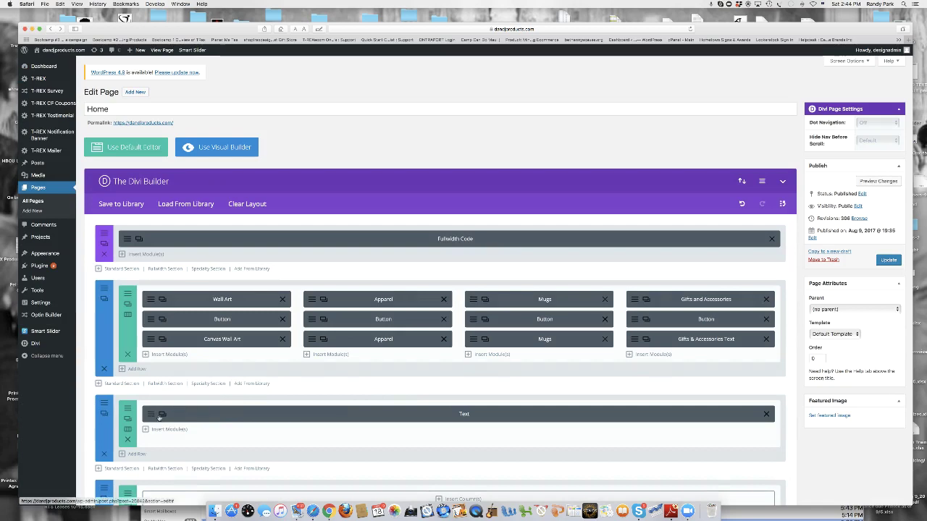
pyautogui.click(338, 435)
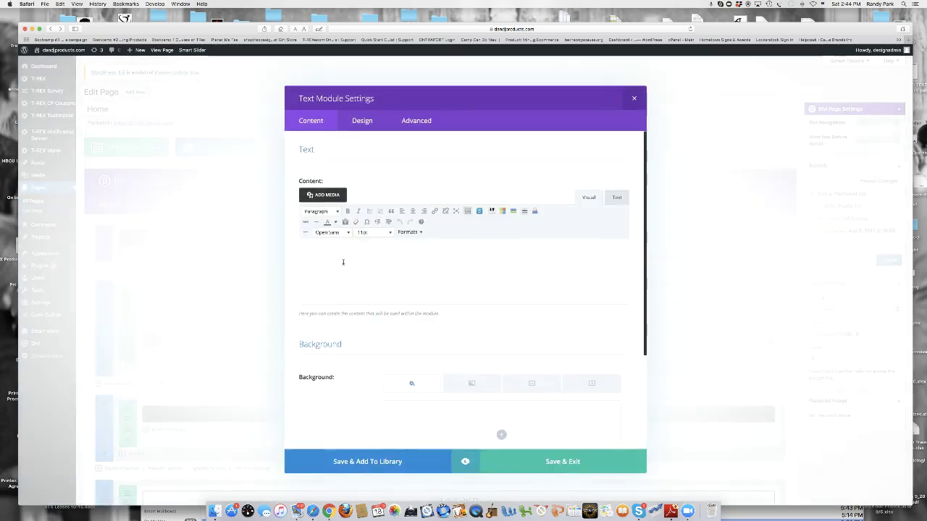
pyautogui.click(60, 4)
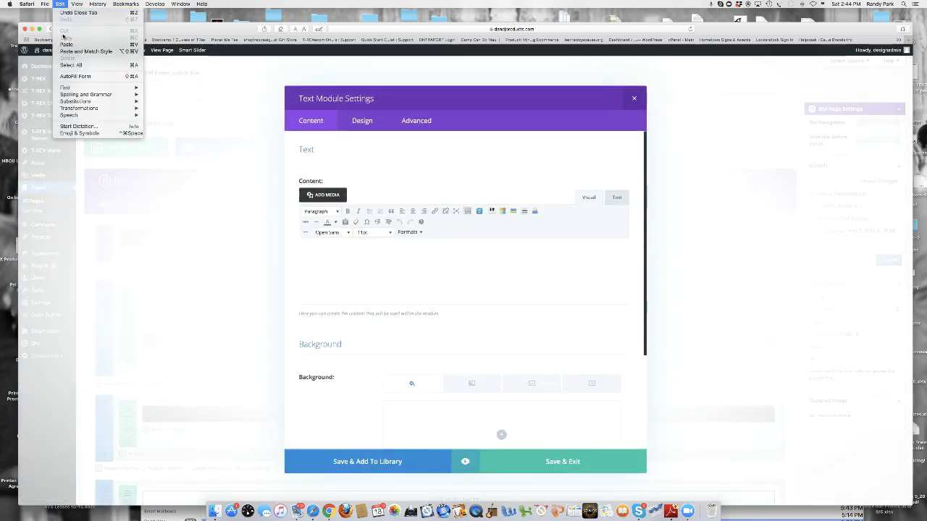
pyautogui.click(80, 50)
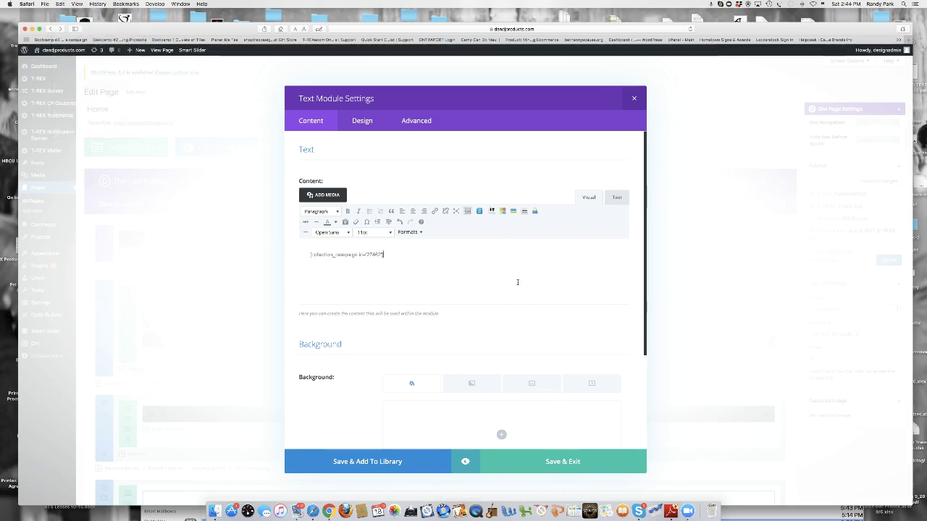
pyautogui.click(527, 462)
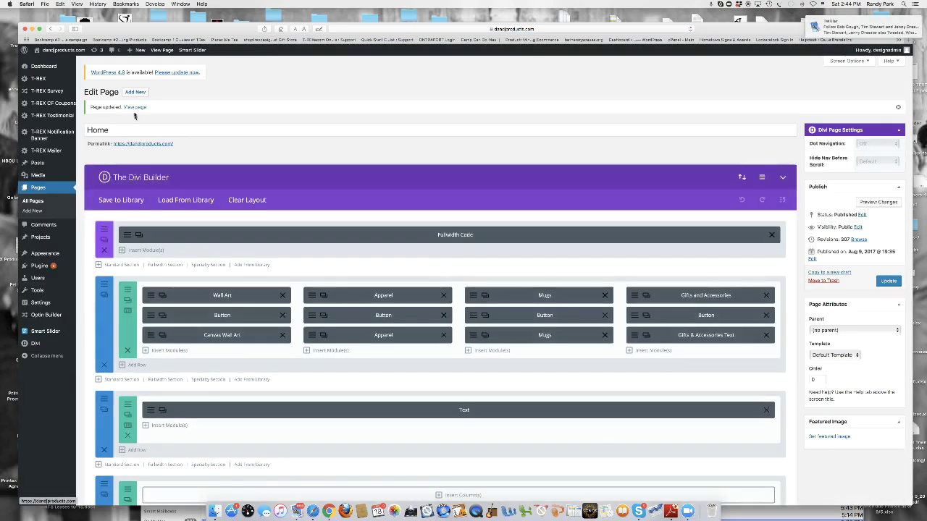
# Step: View the live home page down to the wine glass products below the category tiles
pyautogui.click(136, 144)
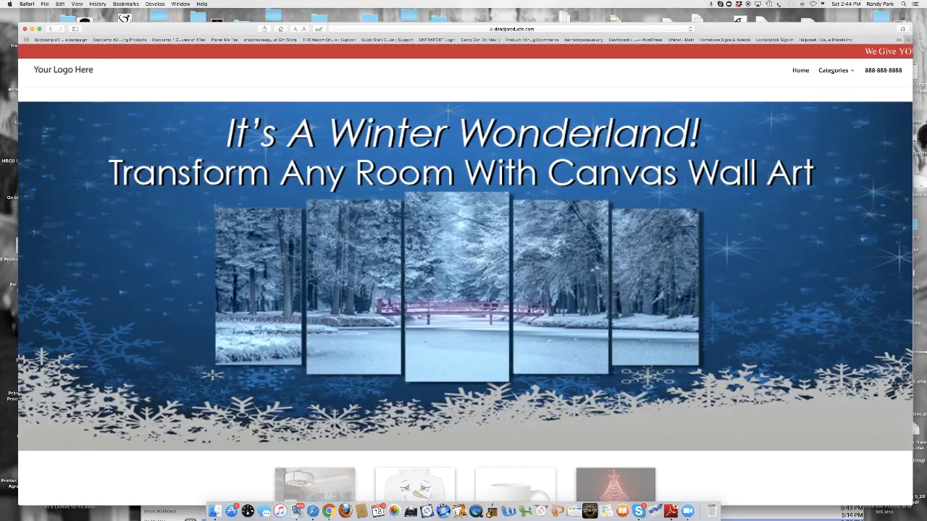
pyautogui.scroll(-5, 427, 180)
pyautogui.scroll(-10, 428, 179)
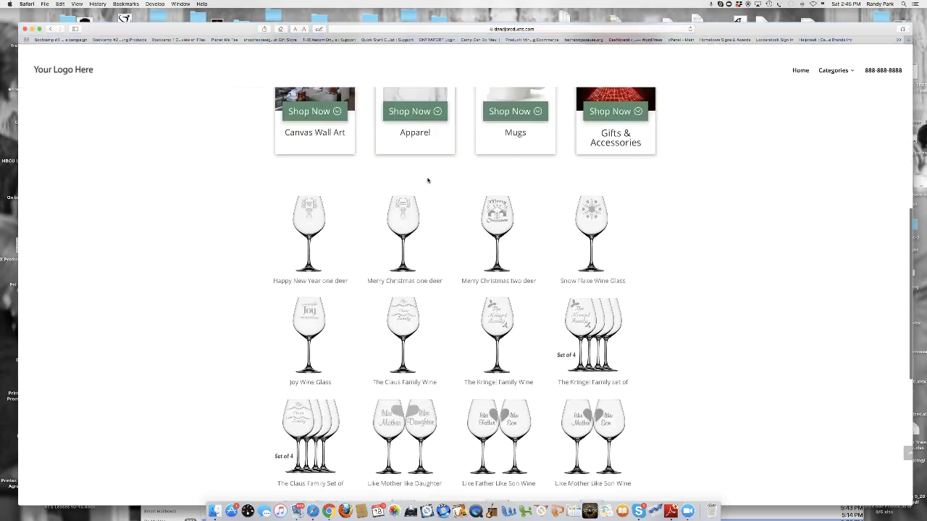
pyautogui.scroll(15, 427, 179)
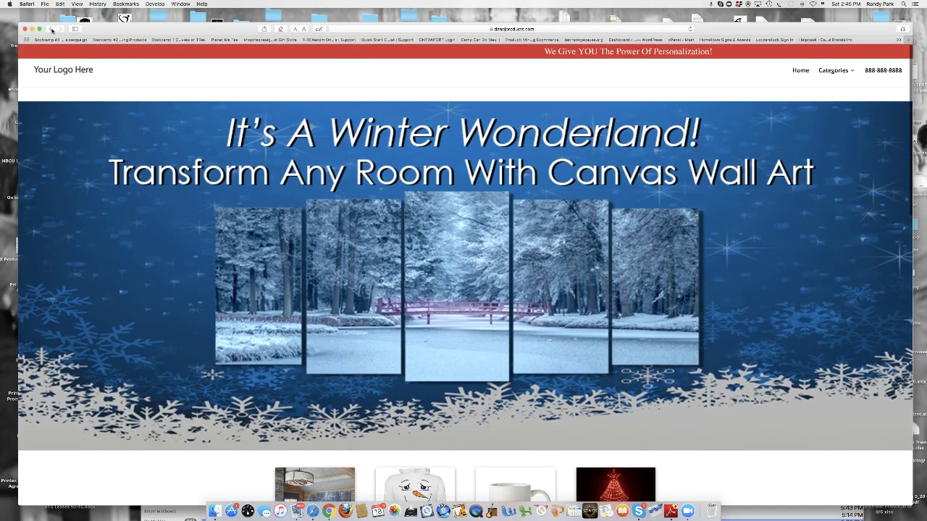
# Step: Return to the Home page editor, remove the Text module's row content below the category modules and update the page
pyautogui.click(50, 29)
pyautogui.scroll(-5, 290, 160)
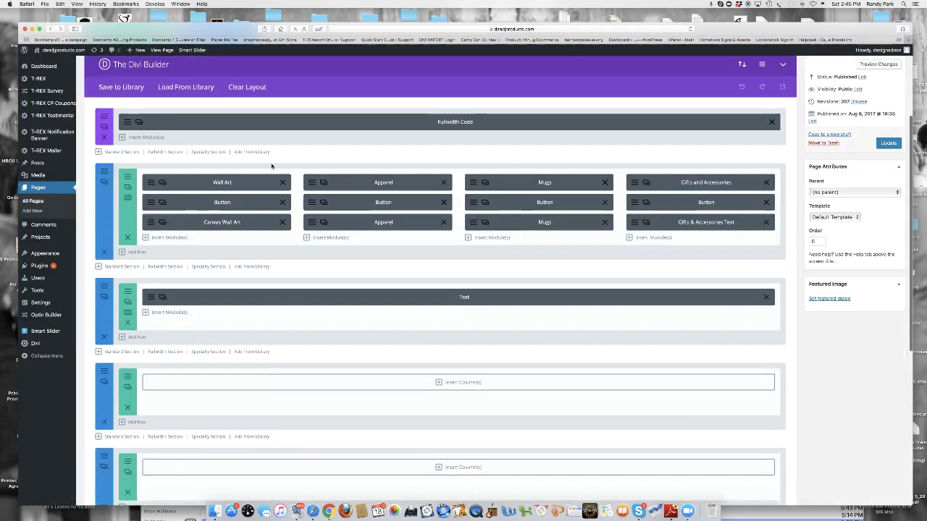
pyautogui.click(129, 299)
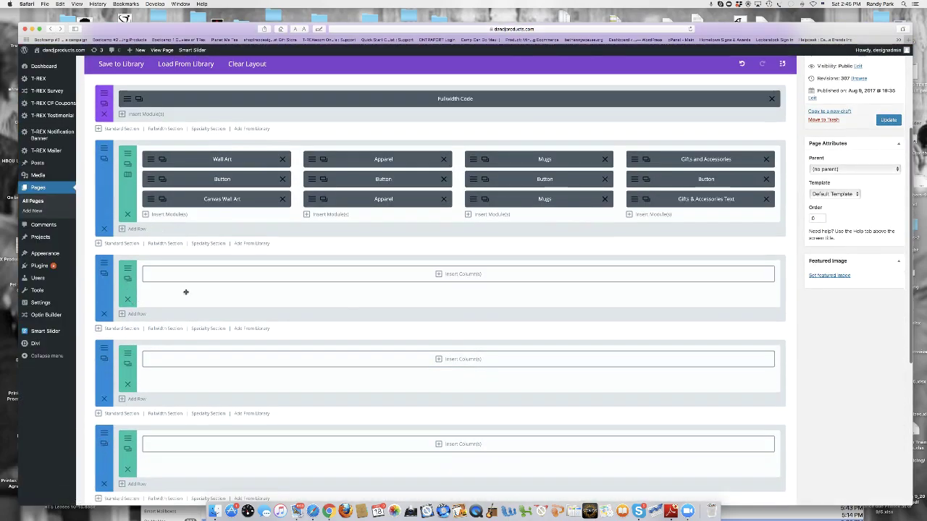
pyautogui.click(883, 122)
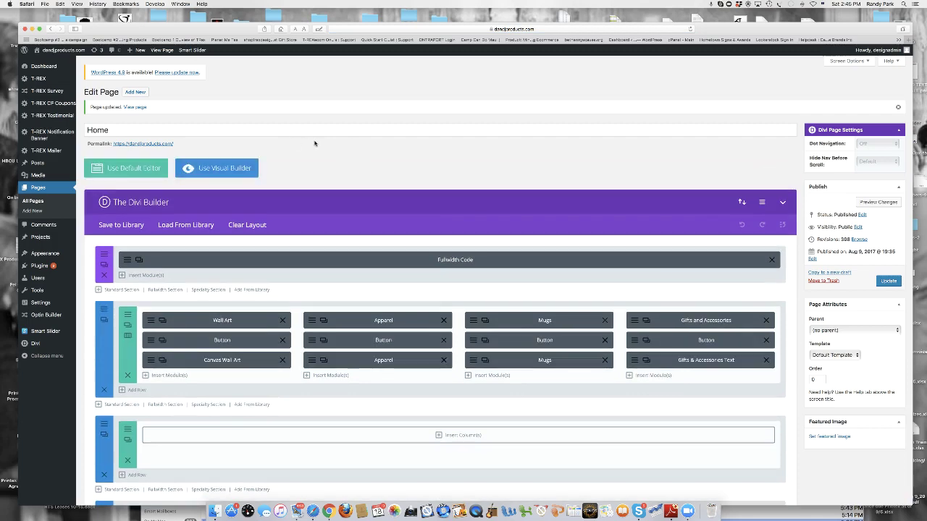
# Step: Clone the Home front page from the site's page list and open the dup Home draft for editing
pyautogui.scroll(-2, 389, 168)
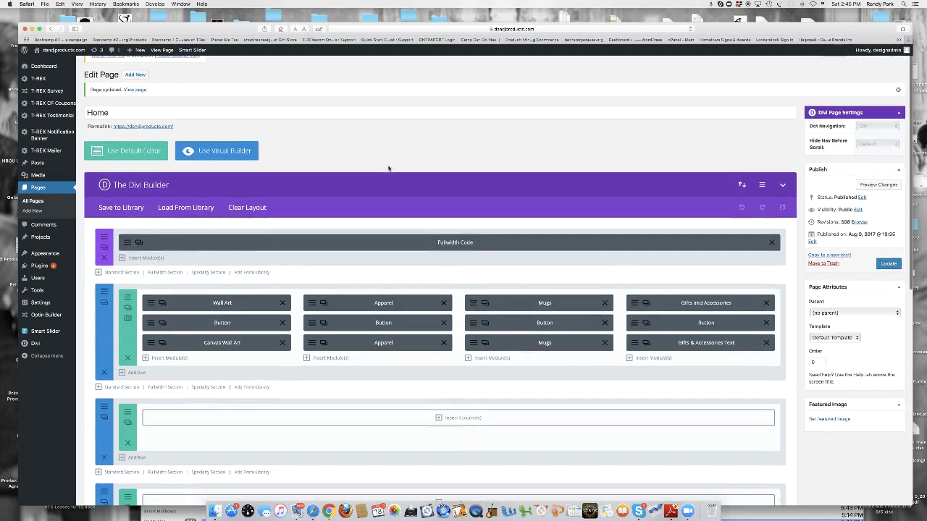
pyautogui.scroll(2, 389, 168)
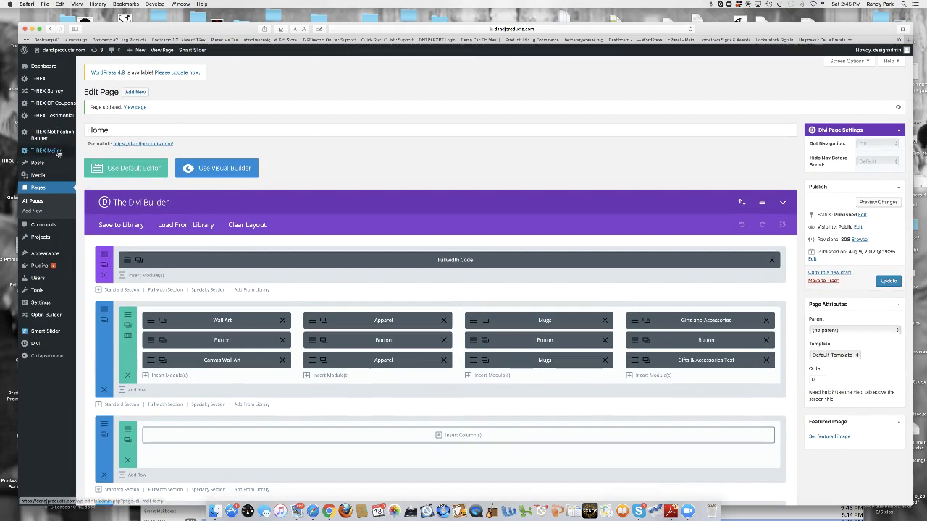
pyautogui.moveTo(53, 162)
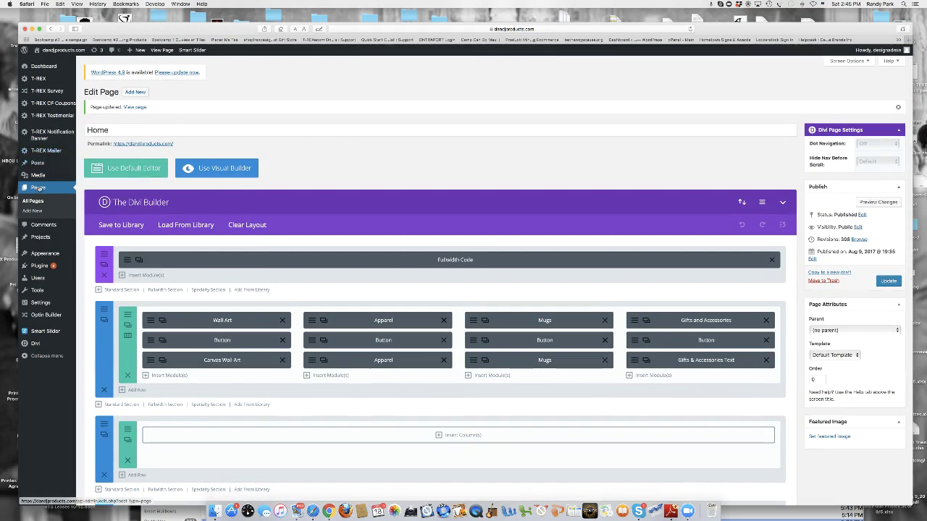
pyautogui.click(37, 189)
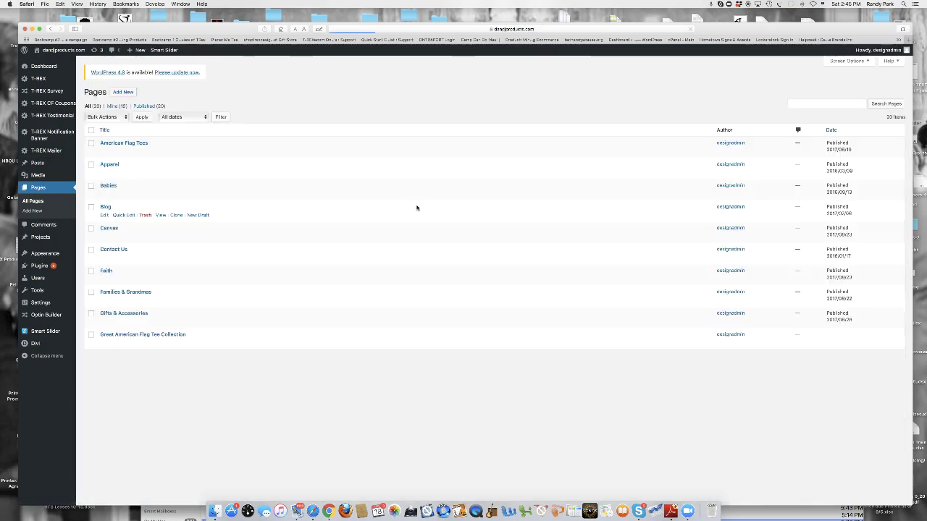
pyautogui.scroll(-3, 417, 210)
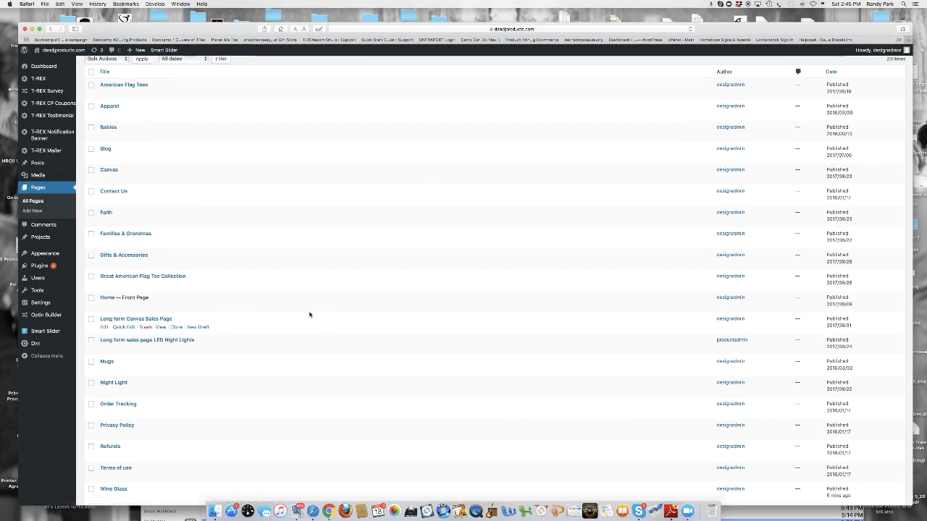
pyautogui.scroll(3, 309, 314)
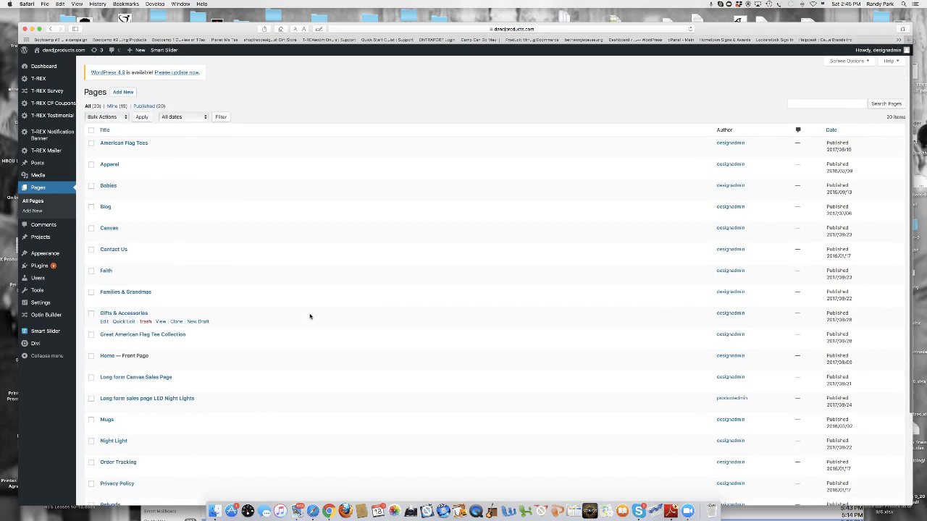
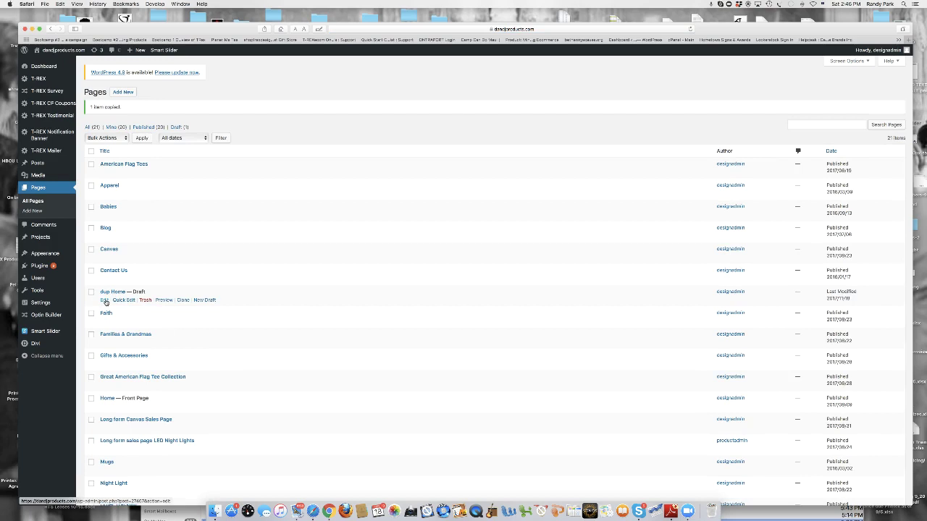
pyautogui.click(105, 299)
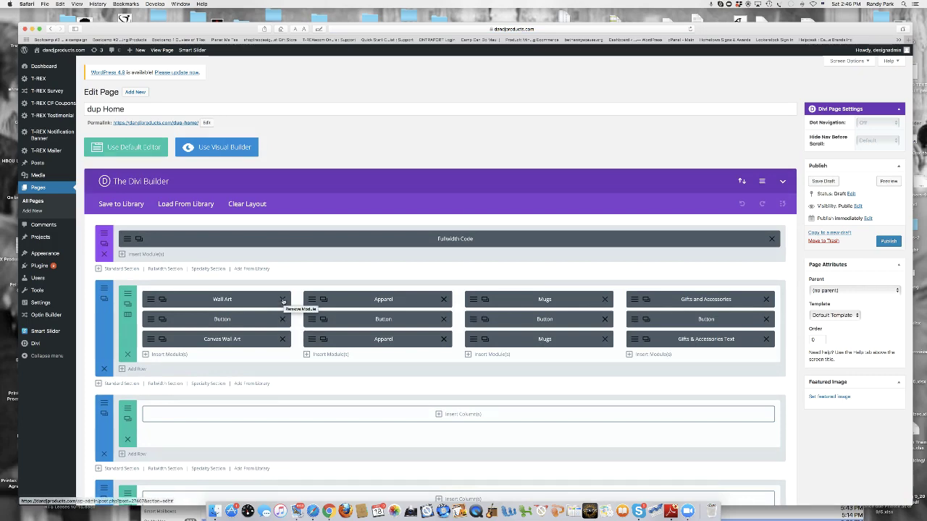
# Step: Remove all Wall Art and Gifts & Accessories column modules from the dup Home page and publish it
pyautogui.click(282, 300)
pyautogui.click(283, 300)
pyautogui.click(283, 300)
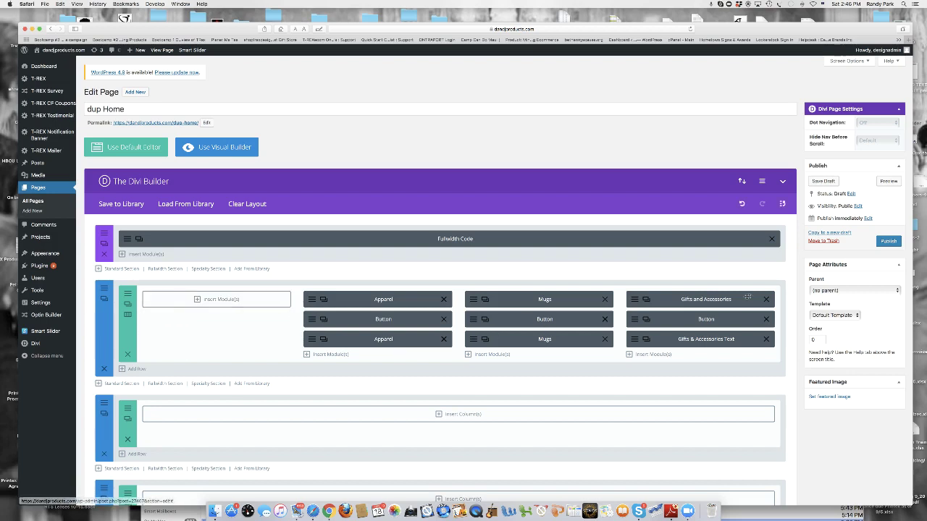
pyautogui.click(767, 300)
pyautogui.click(766, 300)
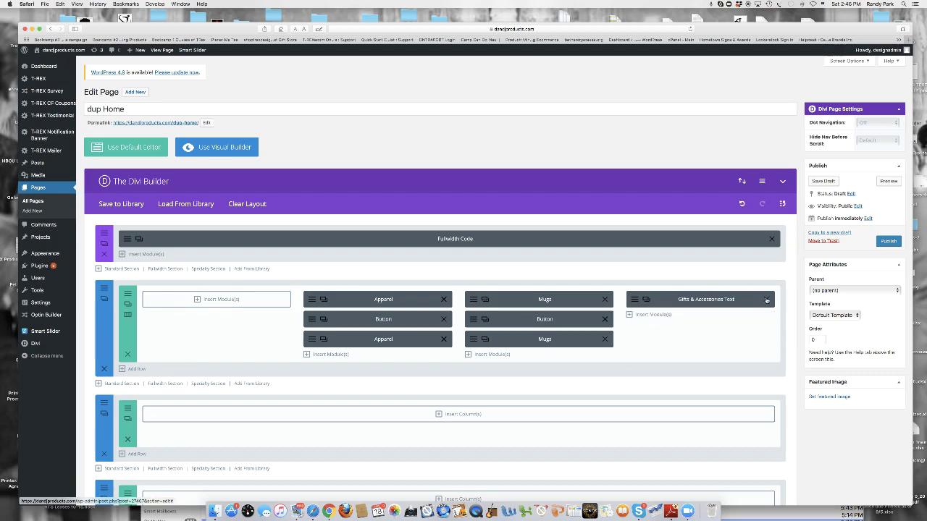
pyautogui.click(766, 300)
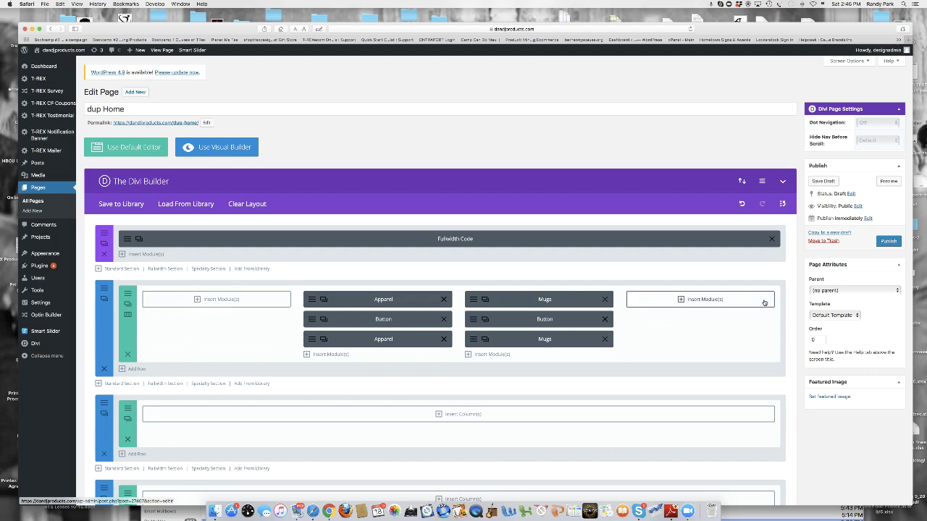
pyautogui.click(887, 242)
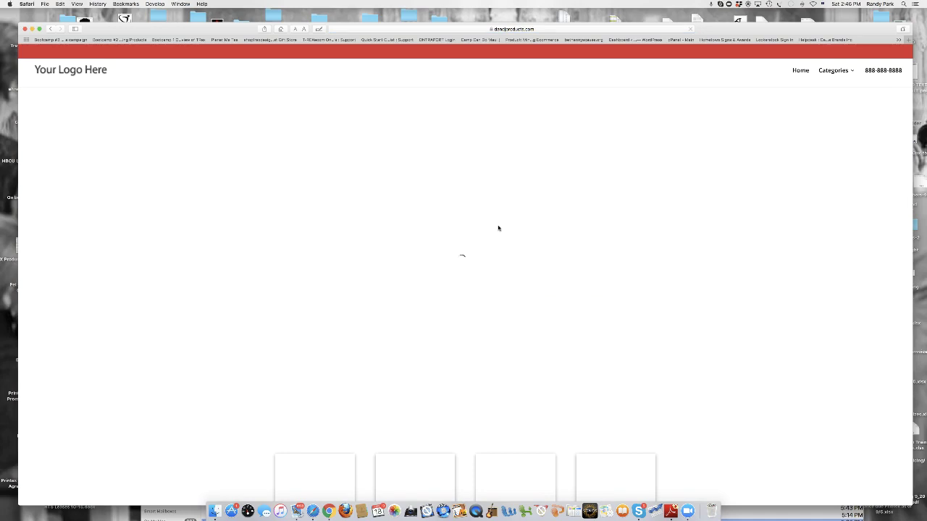
# Step: View the published dup Home page down to its category tiles and return to its editor
pyautogui.scroll(-6, 498, 229)
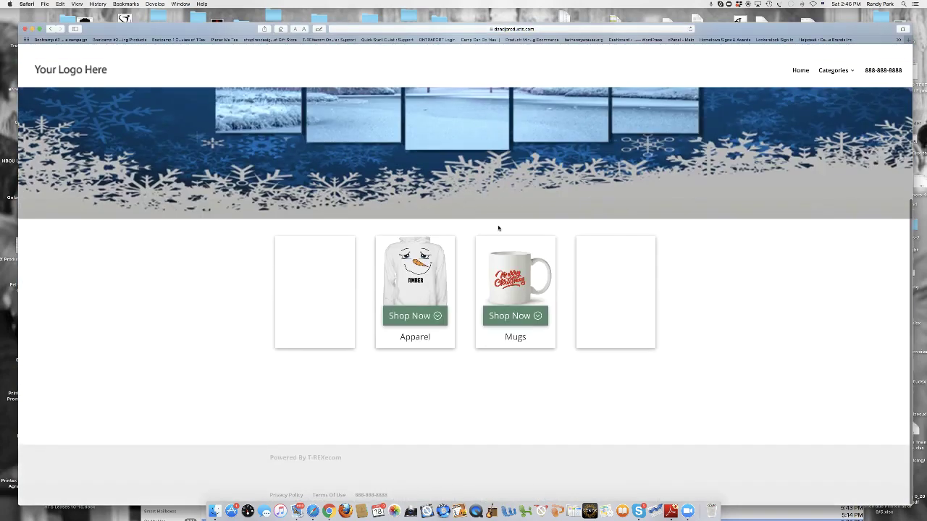
pyautogui.scroll(6, 498, 229)
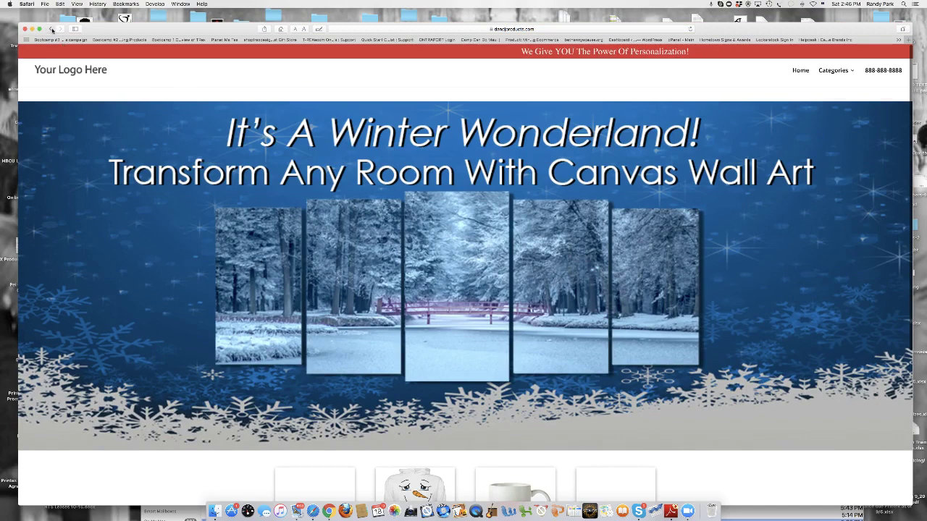
pyautogui.click(51, 30)
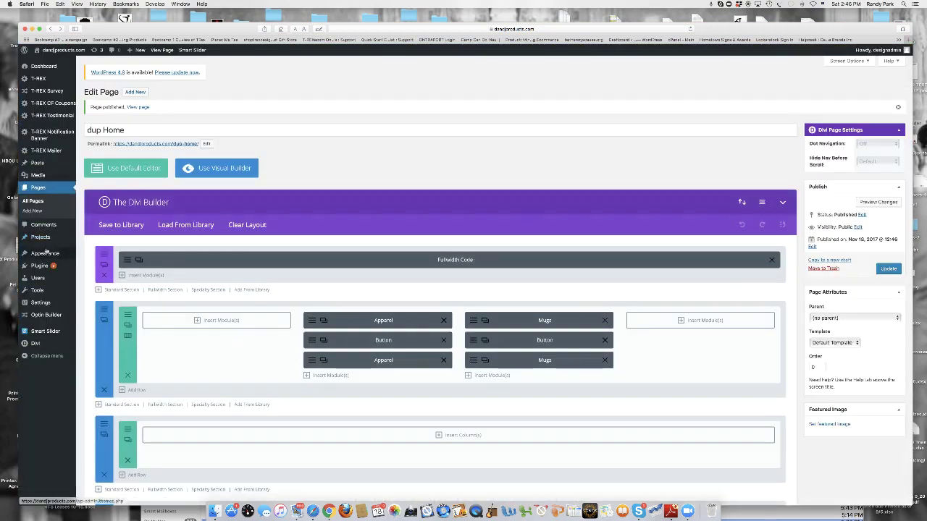
# Step: Open the Static Front Page settings in the theme customizer and set the front page to dup Home
pyautogui.moveTo(45, 254)
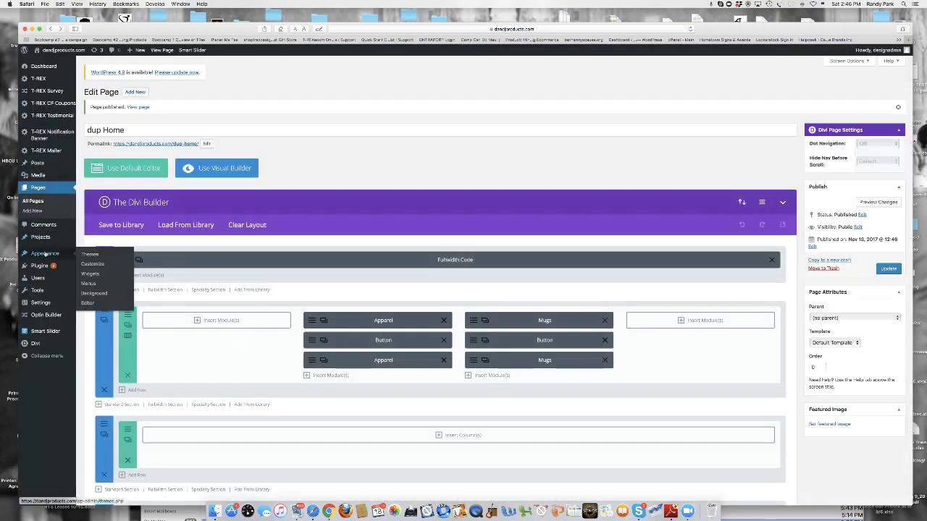
pyautogui.moveTo(42, 303)
pyautogui.click(88, 265)
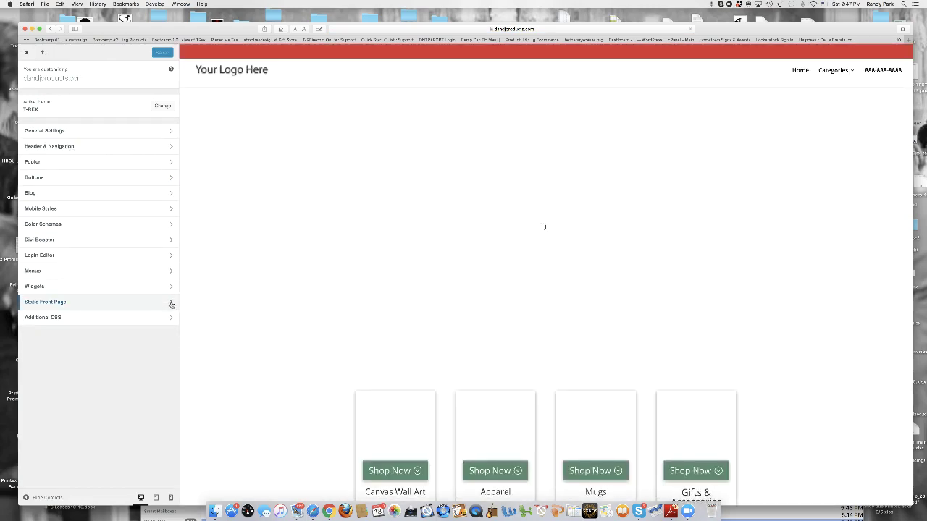
pyautogui.scroll(-4, 316, 346)
pyautogui.scroll(3, 316, 345)
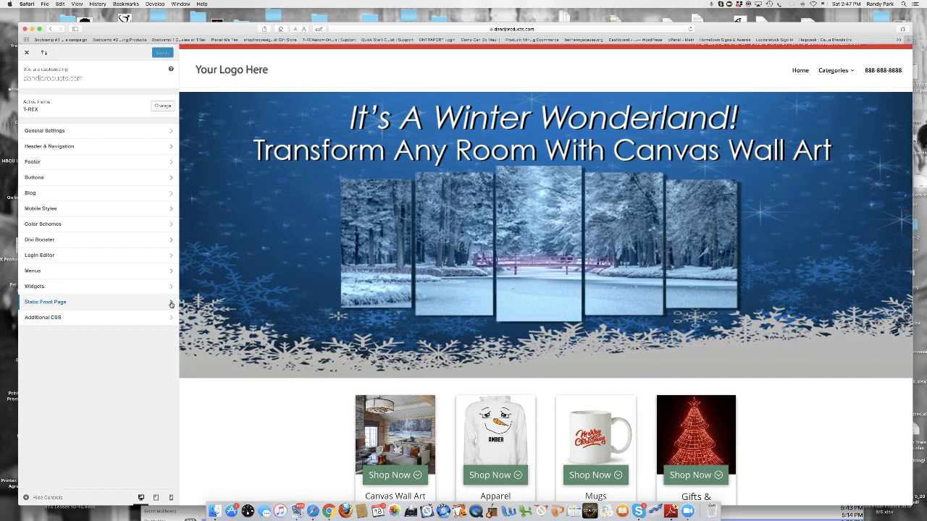
pyautogui.click(166, 302)
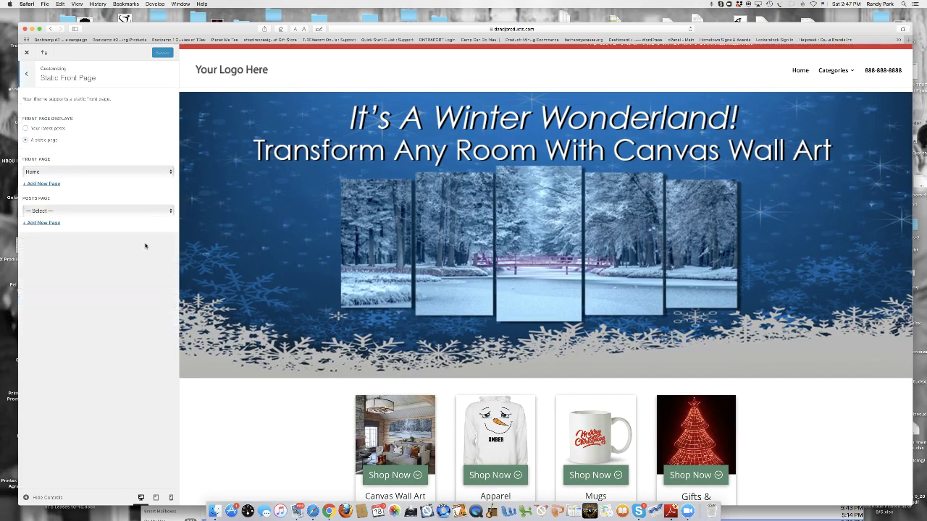
pyautogui.click(168, 174)
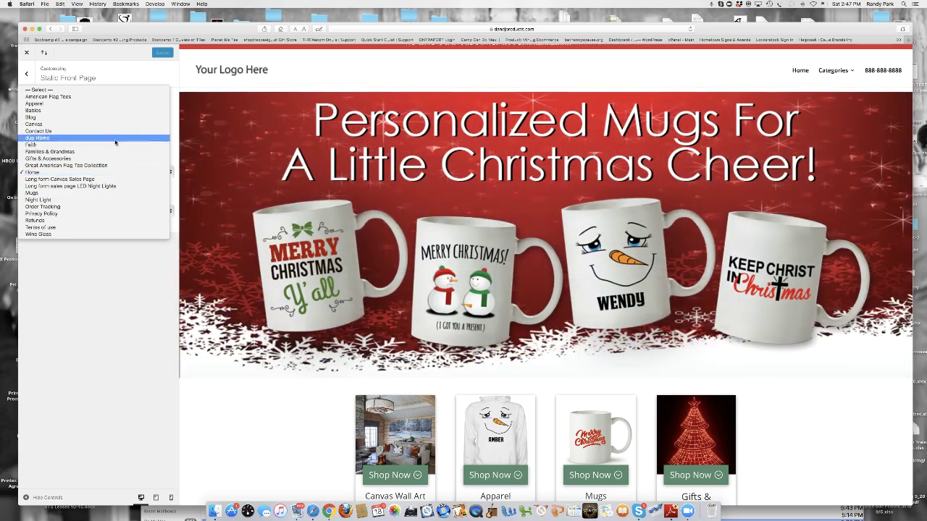
pyautogui.click(115, 138)
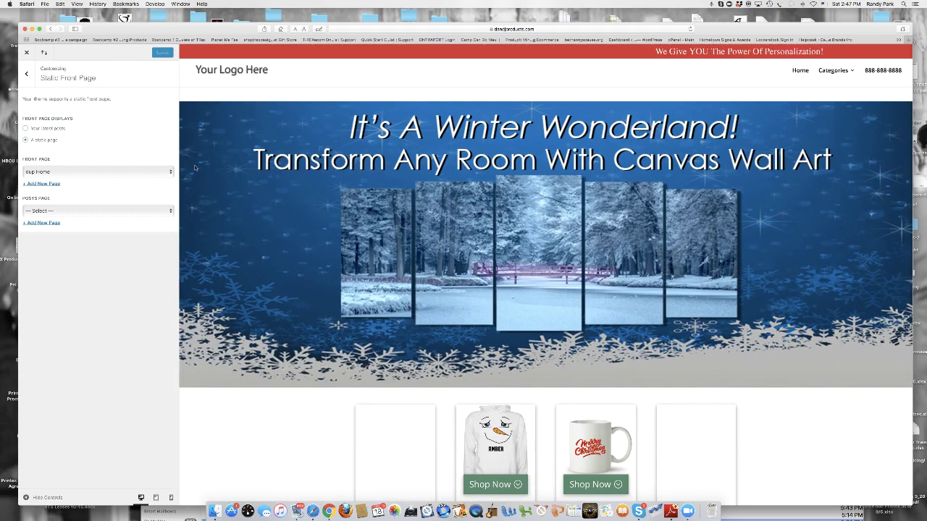
# Step: Set the static front page back to Home and check the category tiles in the preview
pyautogui.click(170, 172)
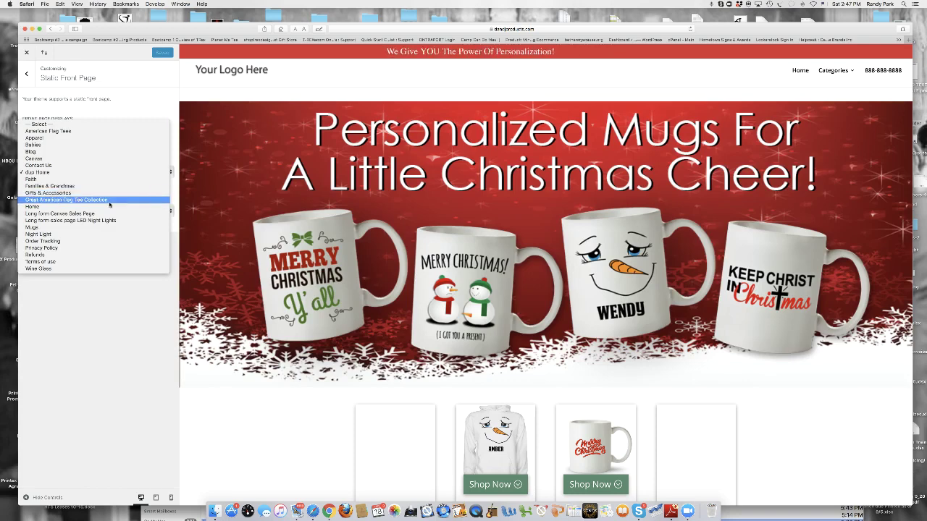
pyautogui.click(110, 207)
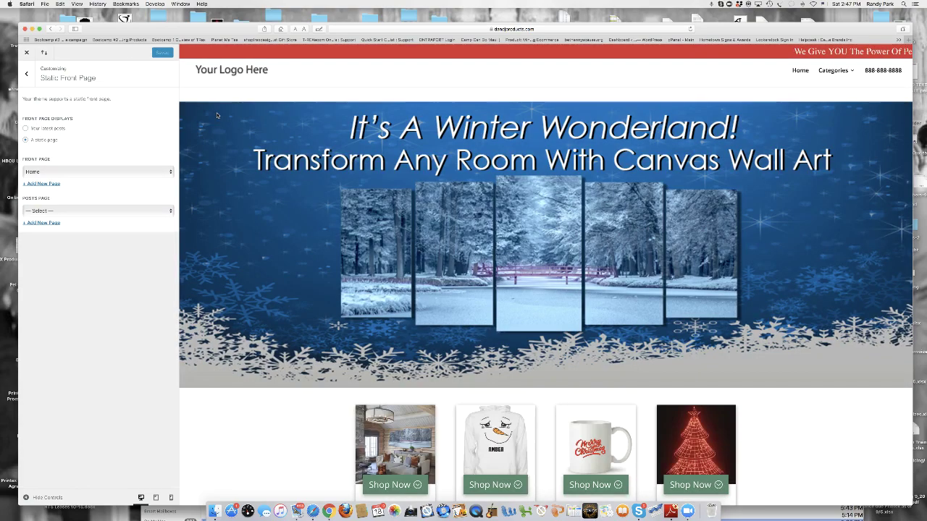
pyautogui.scroll(-2, 354, 184)
pyautogui.scroll(-3, 354, 184)
pyautogui.scroll(5, 351, 183)
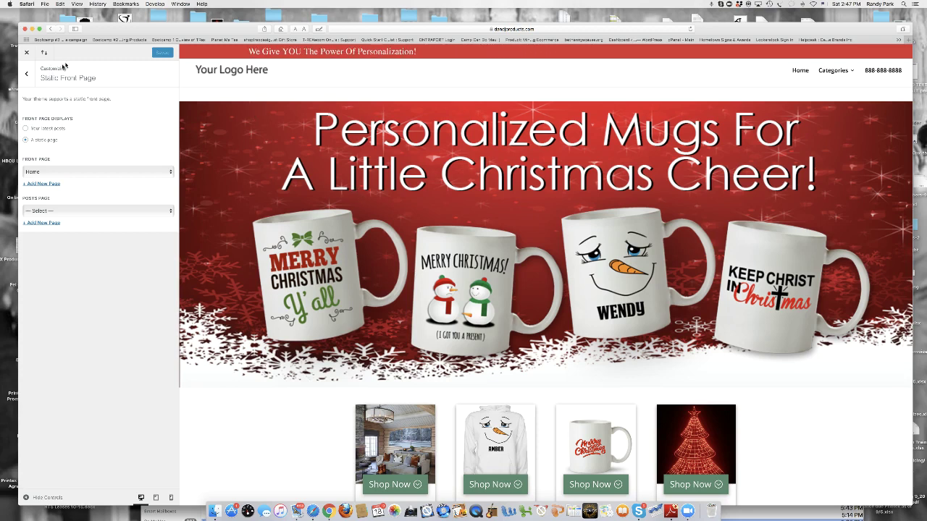
# Step: Leave the theme customizer and open the site's menu editor
pyautogui.click(26, 73)
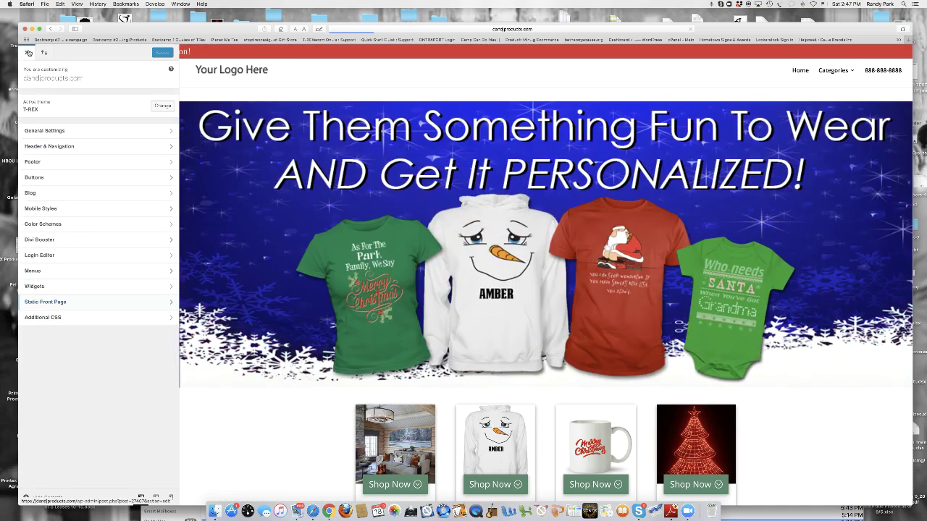
pyautogui.click(28, 52)
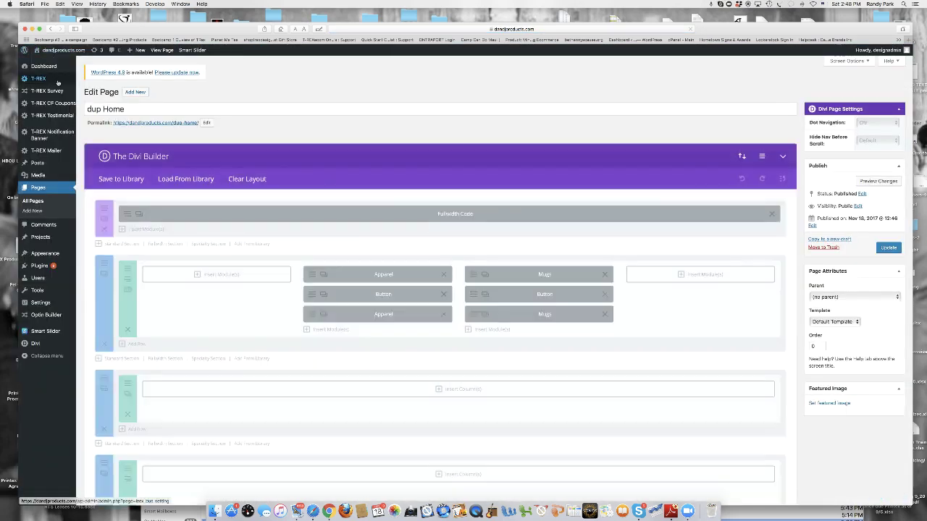
pyautogui.moveTo(56, 91)
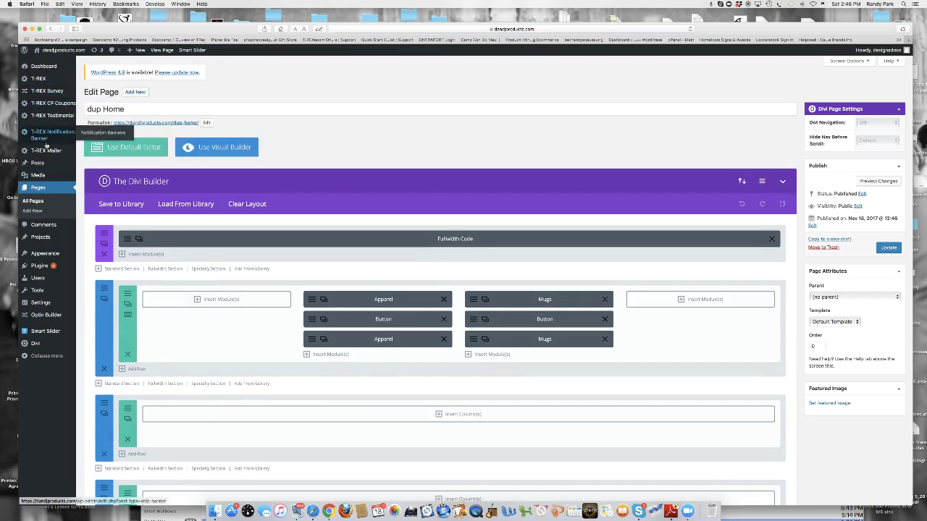
pyautogui.moveTo(47, 266)
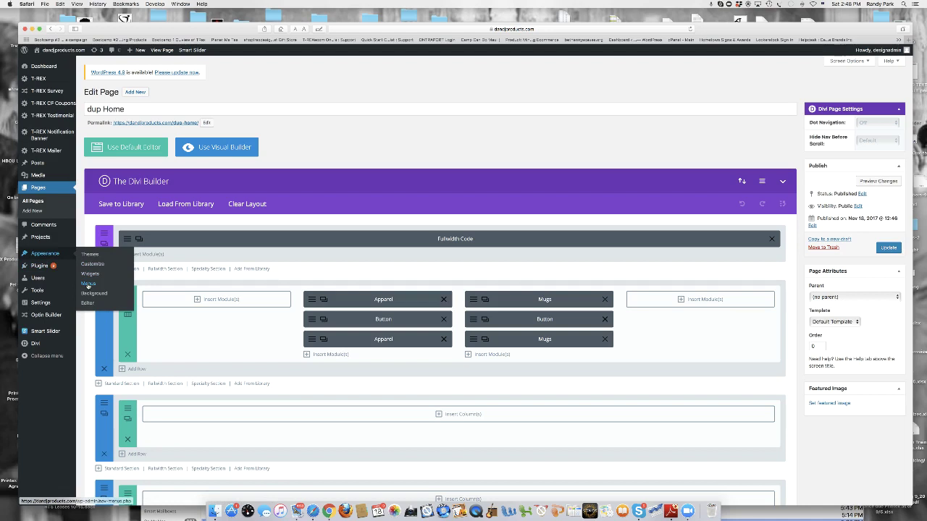
pyautogui.click(87, 284)
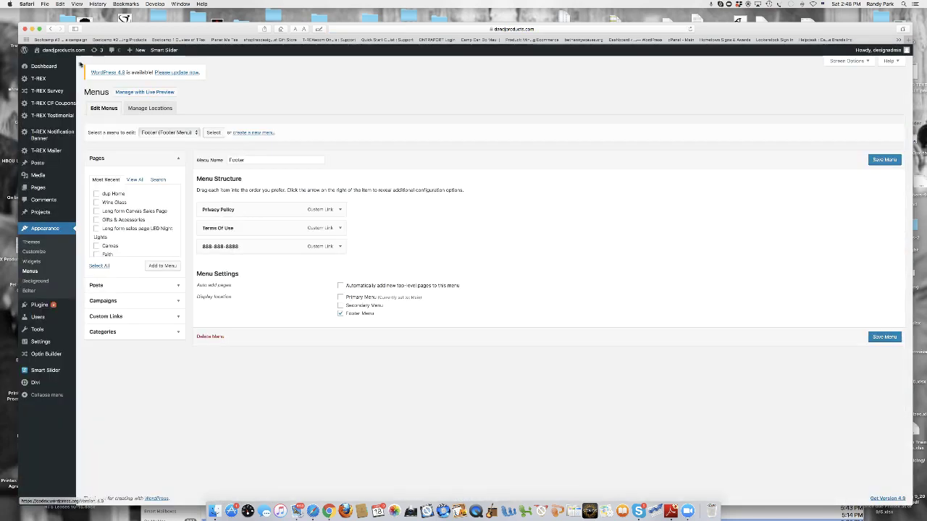
# Step: Check the Categories dropdown on the live site and return to the menu editor
pyautogui.click(66, 52)
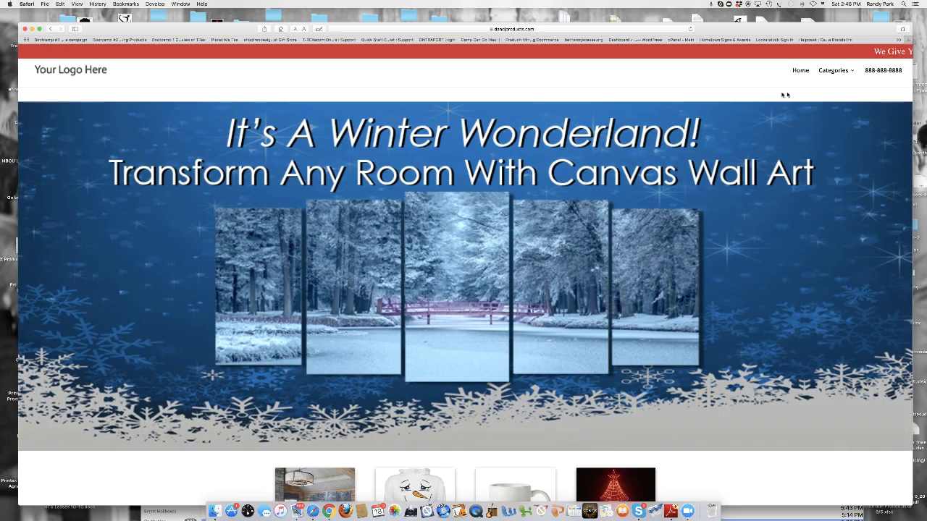
pyautogui.moveTo(851, 73)
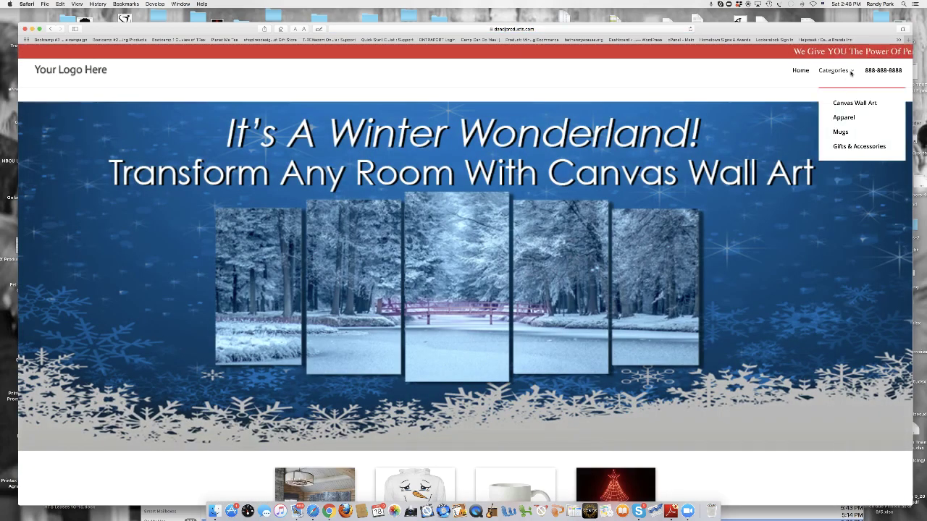
pyautogui.click(50, 29)
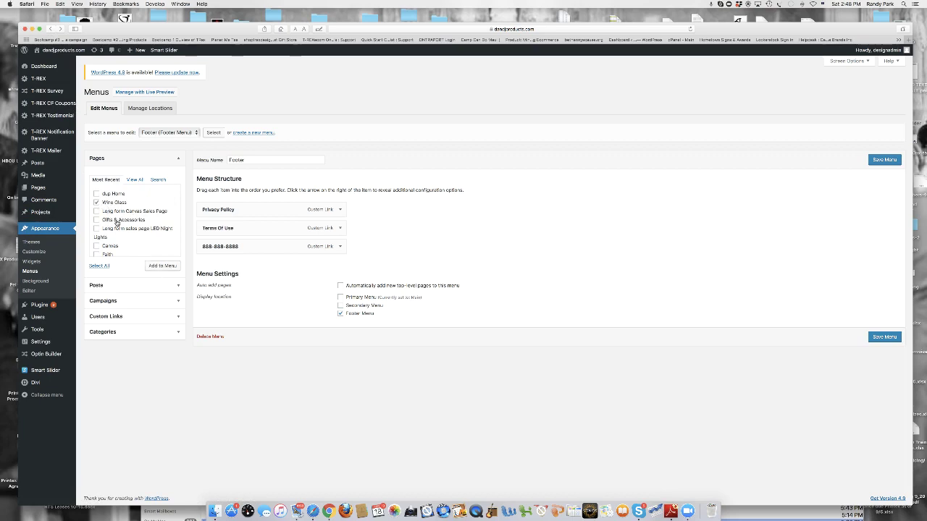
pyautogui.scroll(-3, 115, 222)
pyautogui.scroll(3, 110, 217)
pyautogui.click(163, 266)
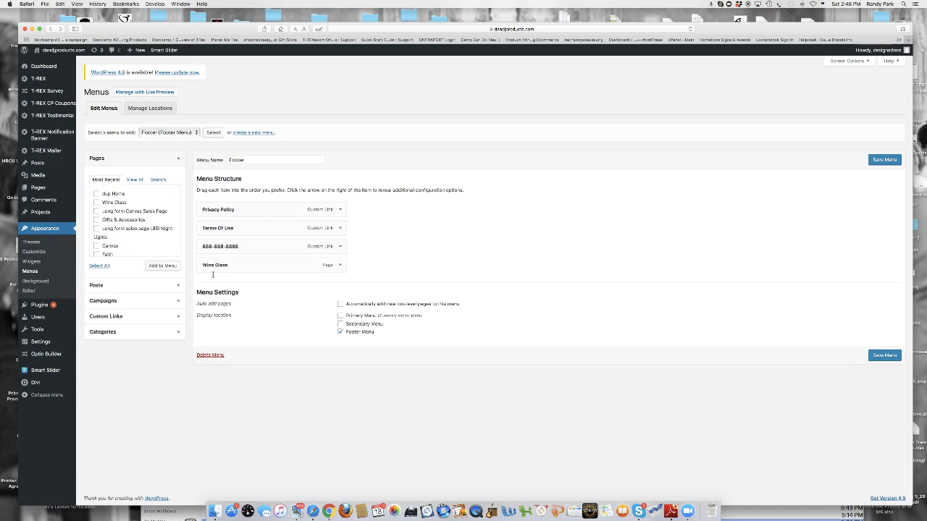
# Step: Load Main (Primary Menu) without saving the footer menu, and add the Wine Glass page as the first sub-item under Categories
pyautogui.click(196, 133)
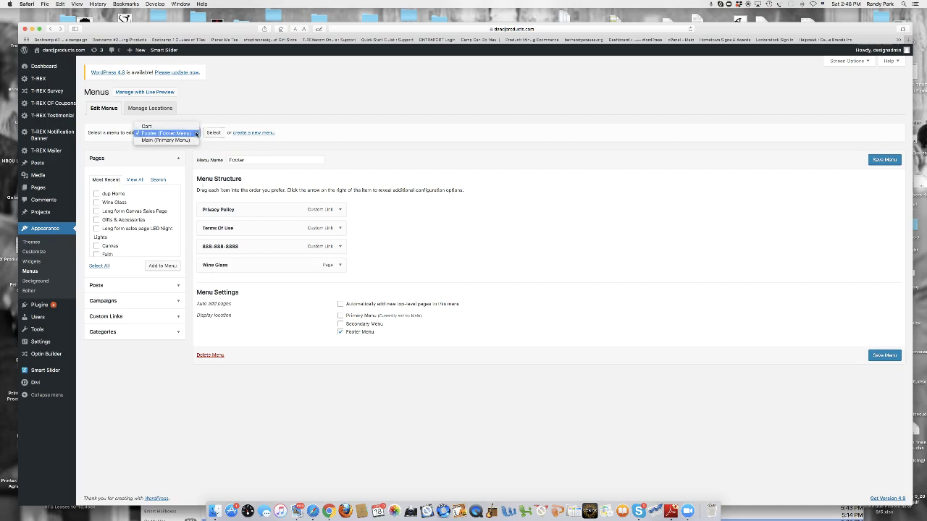
pyautogui.click(182, 143)
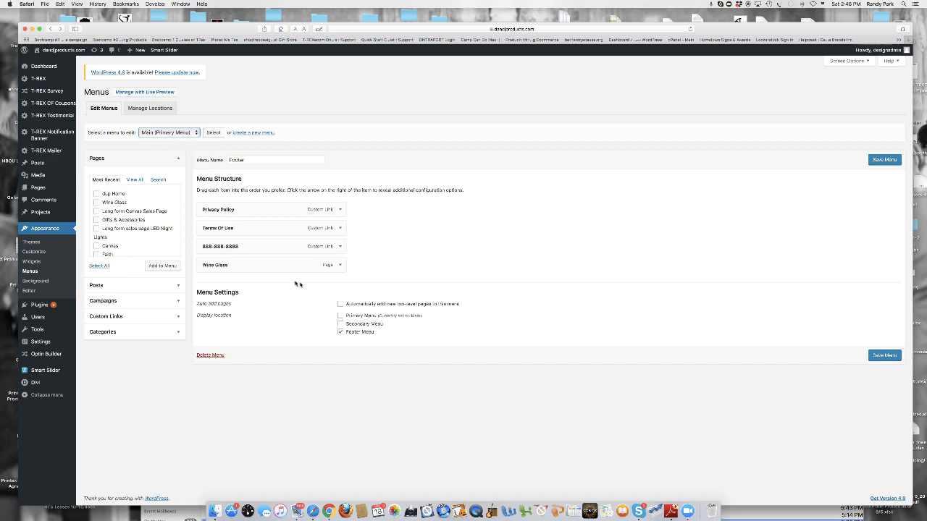
pyautogui.click(213, 134)
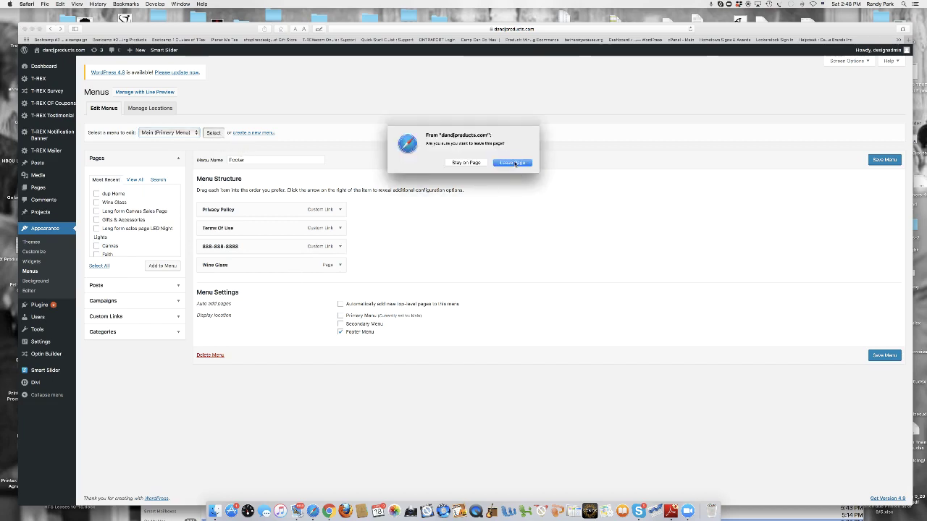
pyautogui.click(514, 164)
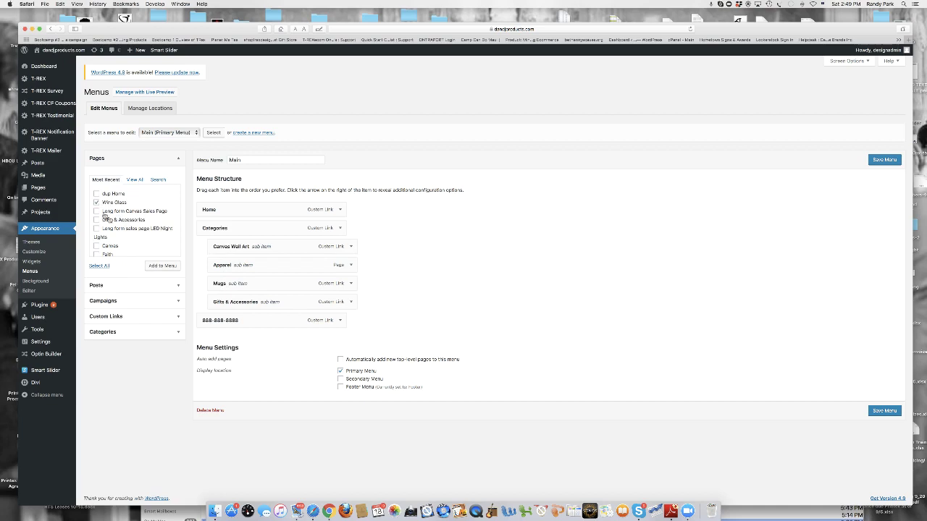
pyautogui.click(158, 266)
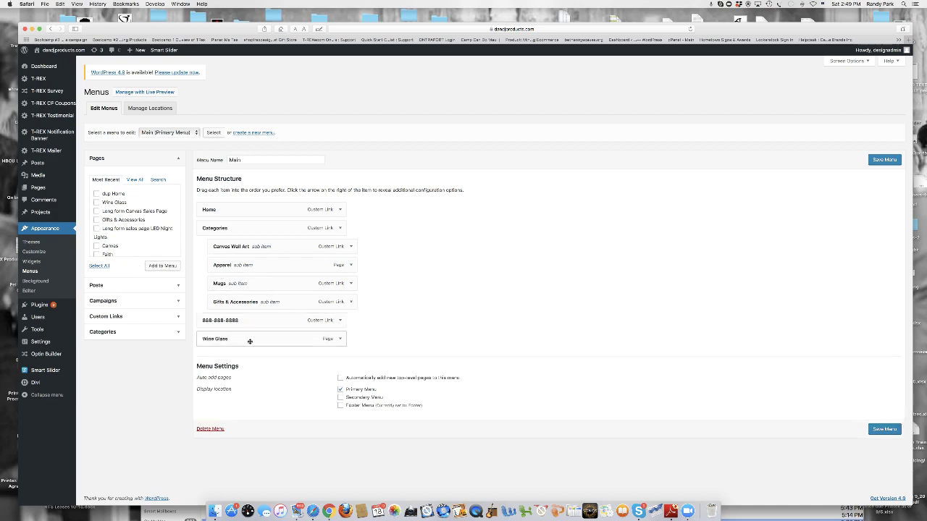
pyautogui.moveTo(250, 341); pyautogui.dragTo(261, 250)
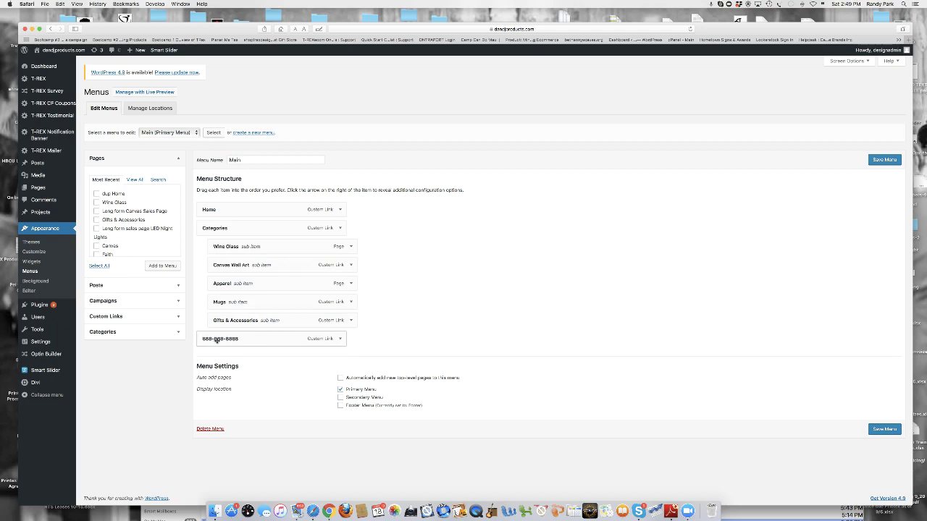
# Step: Re-enter the phone number in the URL of the phone link menu item and save the Main menu
pyautogui.click(341, 340)
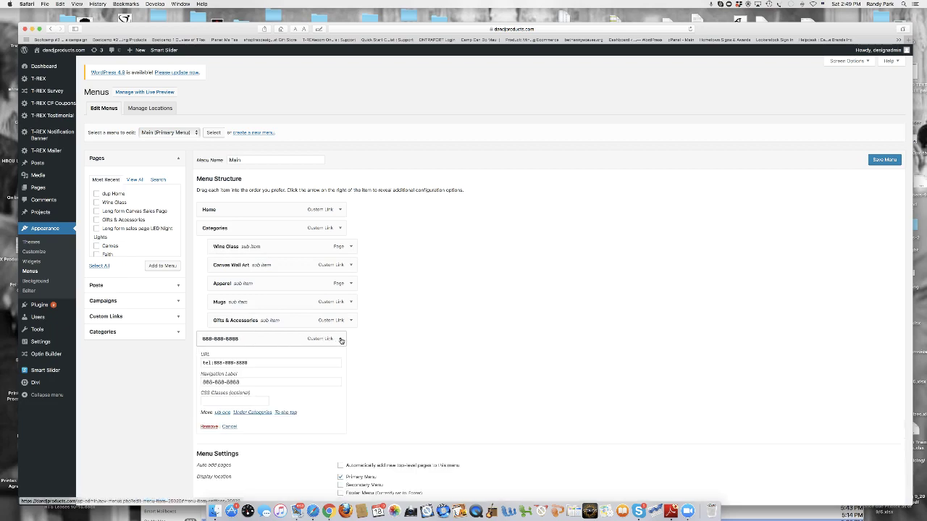
pyautogui.click(251, 363)
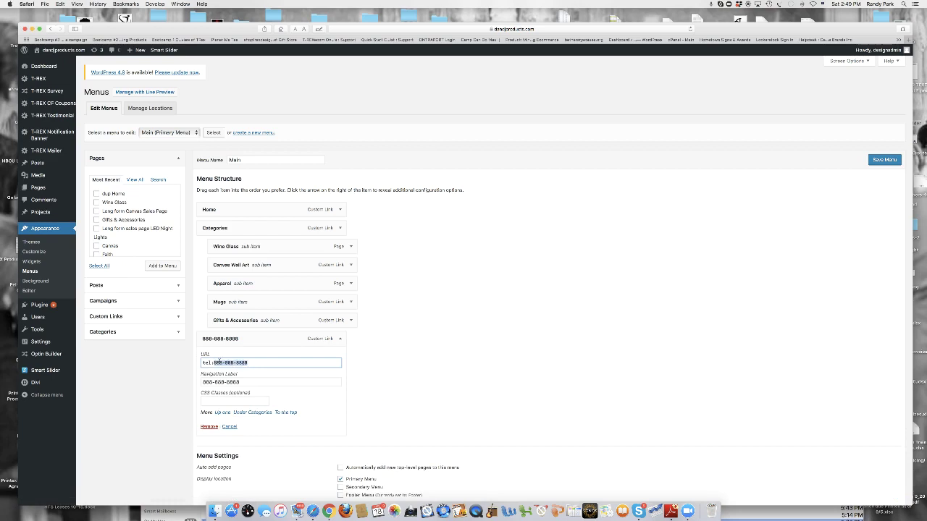
pyautogui.press('BackSpace')
pyautogui.write('8888')
pyautogui.click(881, 161)
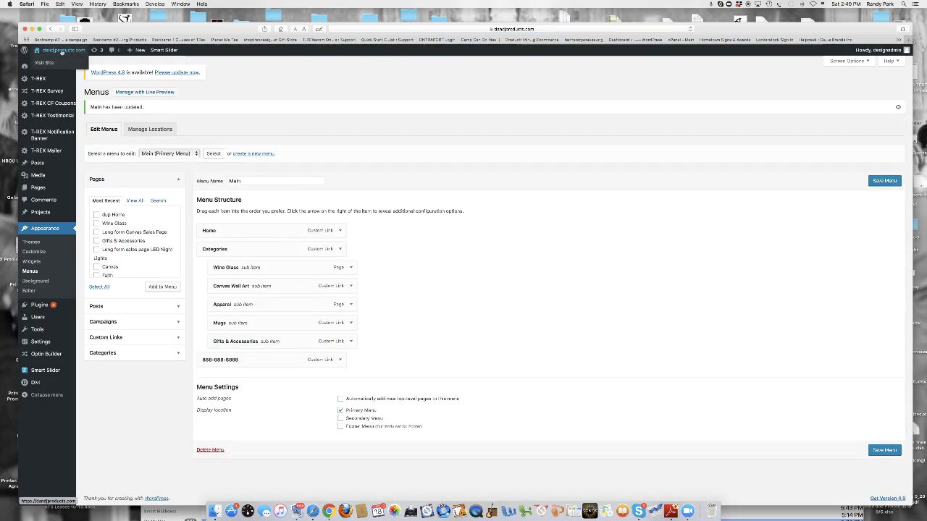
# Step: Open the Wine Glass collection from Categories on the live site and look through all its products
pyautogui.click(62, 51)
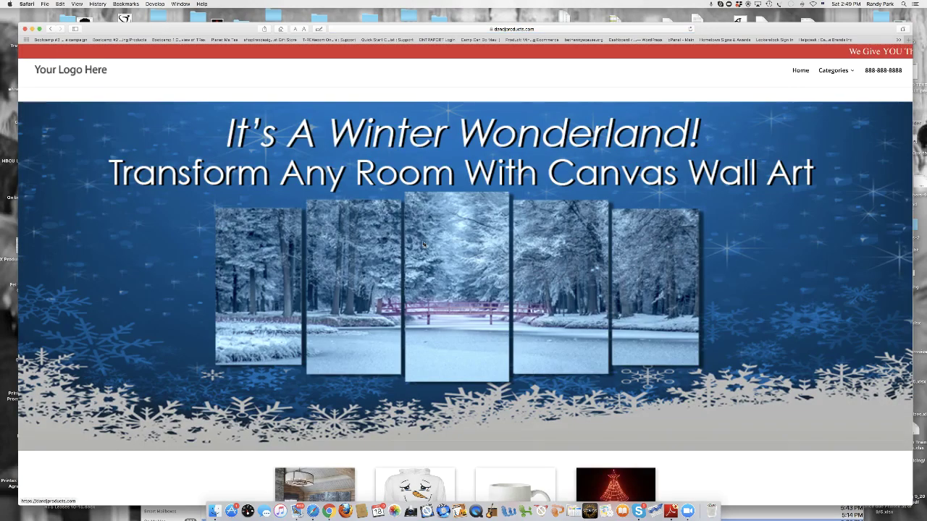
pyautogui.scroll(-3, 424, 241)
pyautogui.scroll(3, 364, 302)
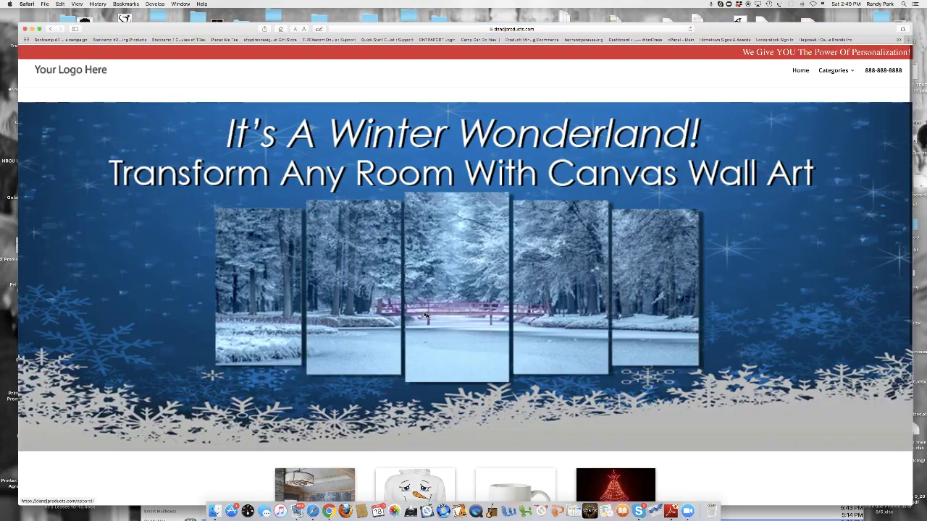
pyautogui.moveTo(844, 72)
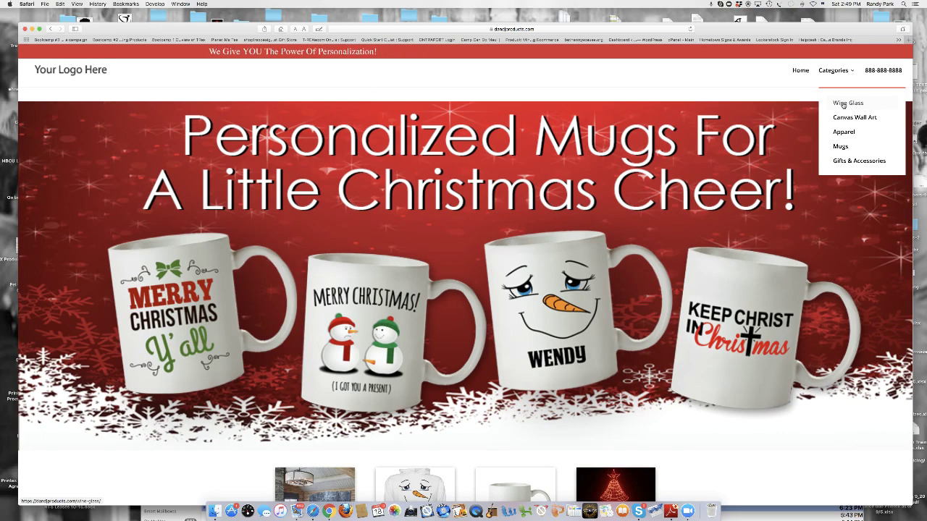
pyautogui.click(842, 105)
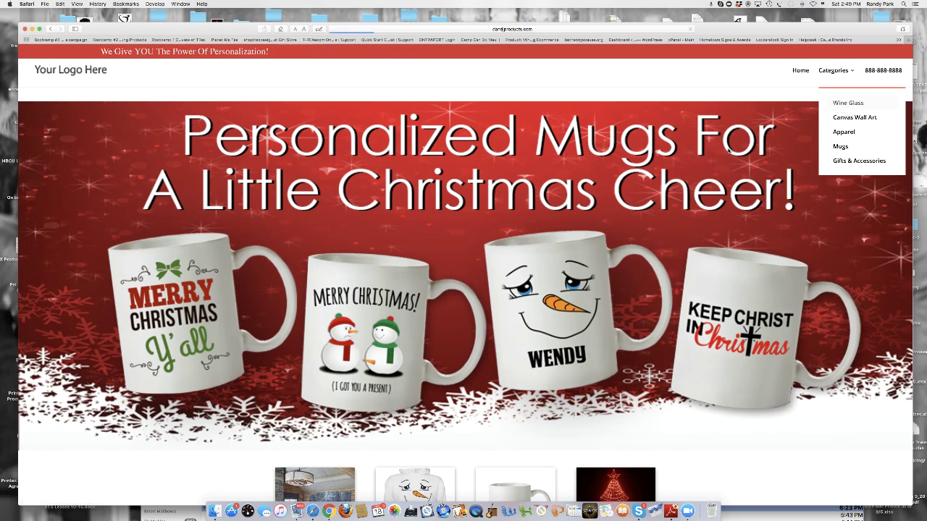
pyautogui.scroll(-5, 728, 151)
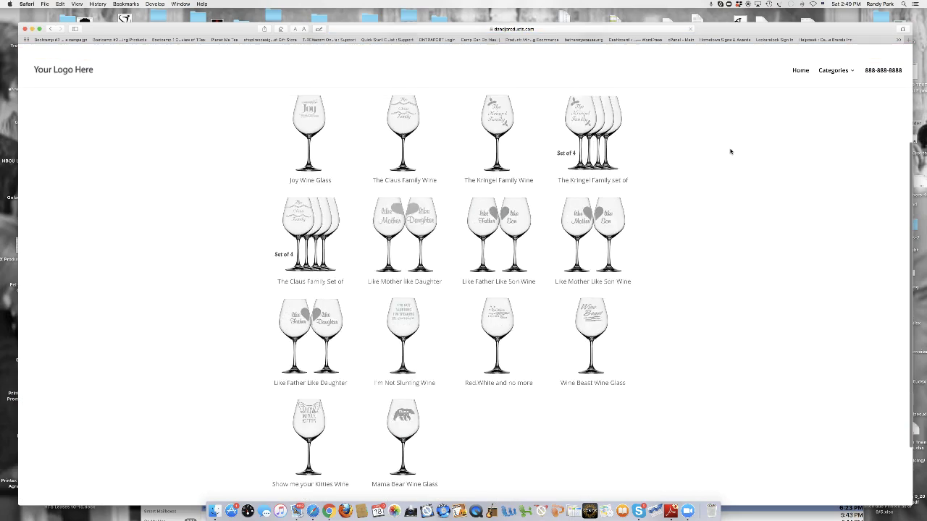
pyautogui.scroll(5, 724, 152)
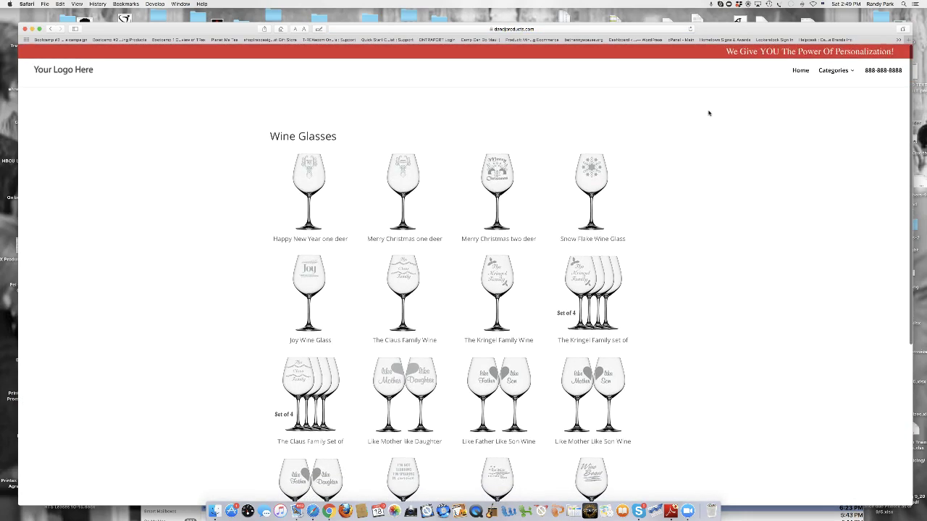
pyautogui.scroll(-3, 711, 136)
pyautogui.scroll(-3, 710, 136)
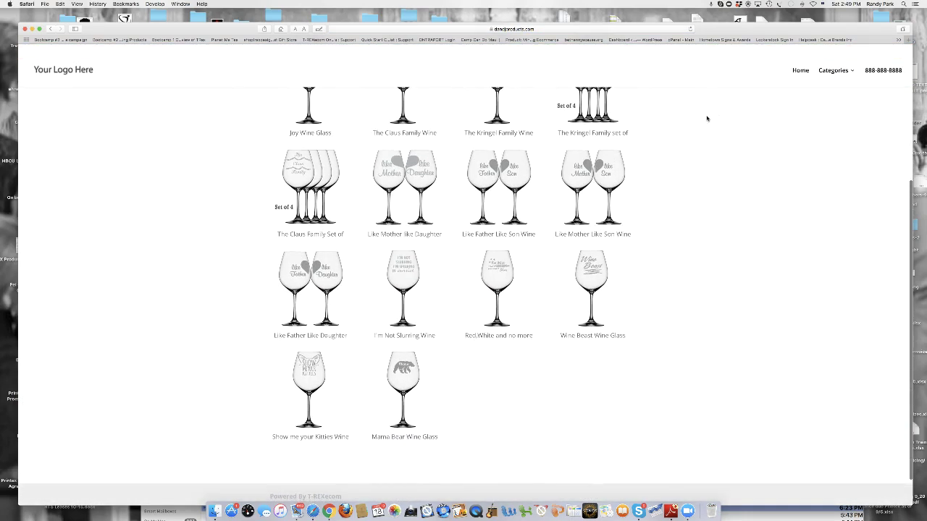
pyautogui.scroll(2, 706, 119)
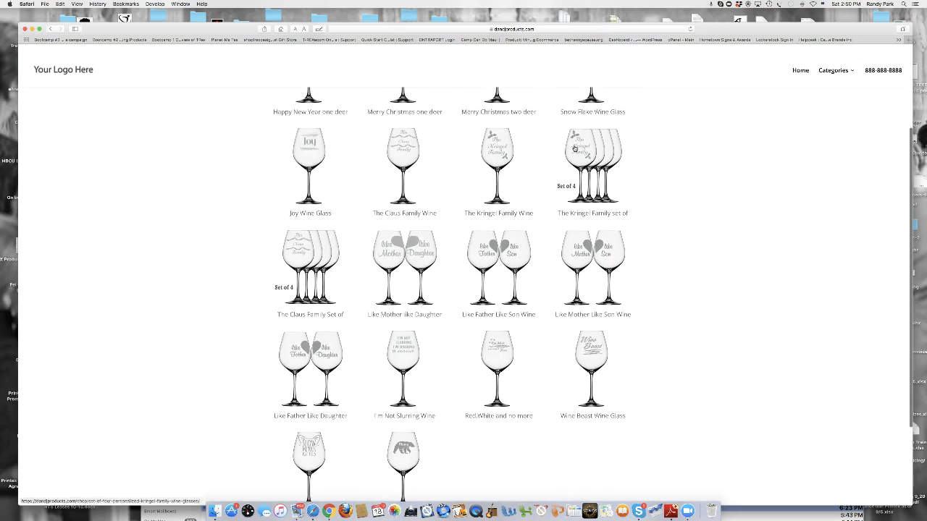
# Step: Open the Kringel Family set of four wine glasses and preview it personalized with a family surname
pyautogui.click(579, 156)
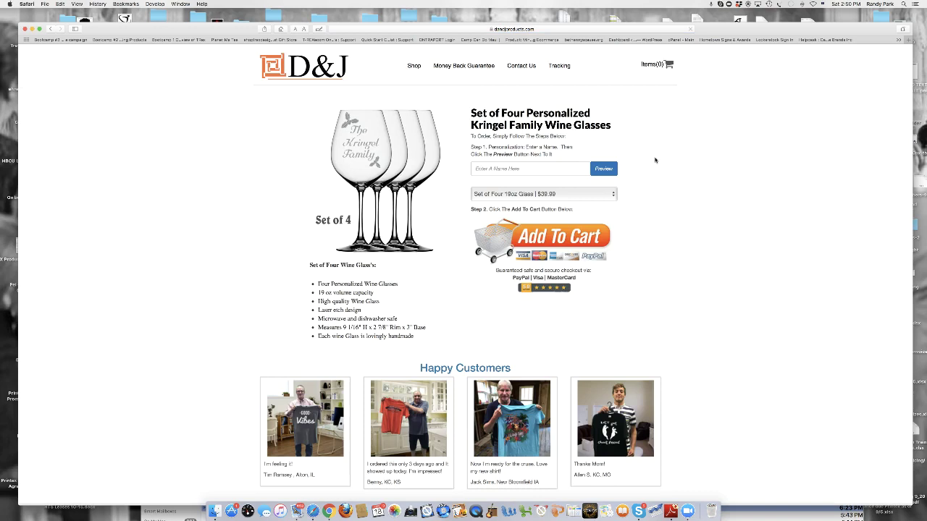
pyautogui.click(540, 168)
pyautogui.write('Park')
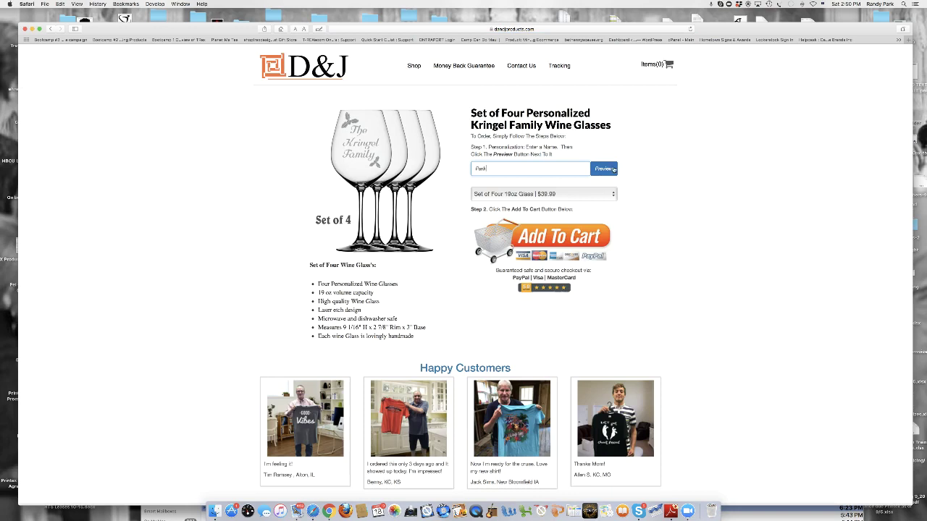
pyautogui.click(613, 169)
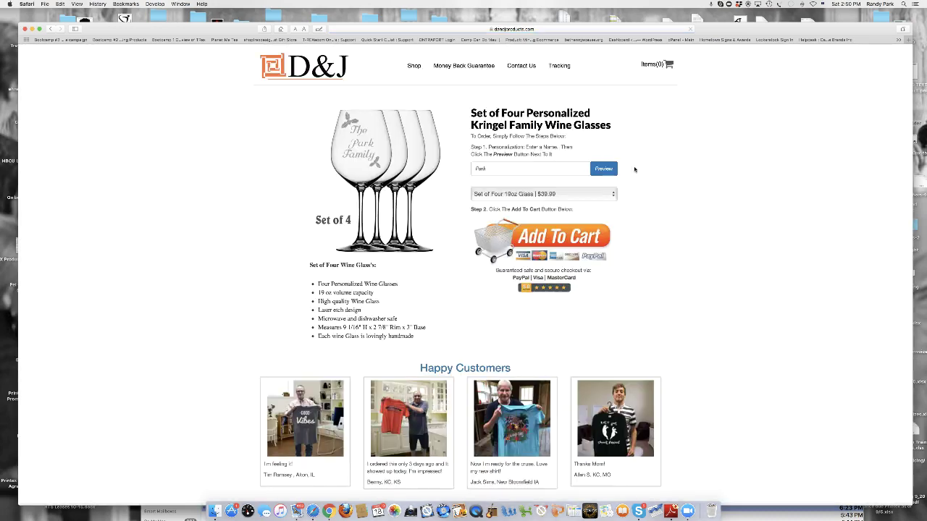
# Step: Add the personalized set of four wine glasses to the cart, then remove it from the cart
pyautogui.click(556, 238)
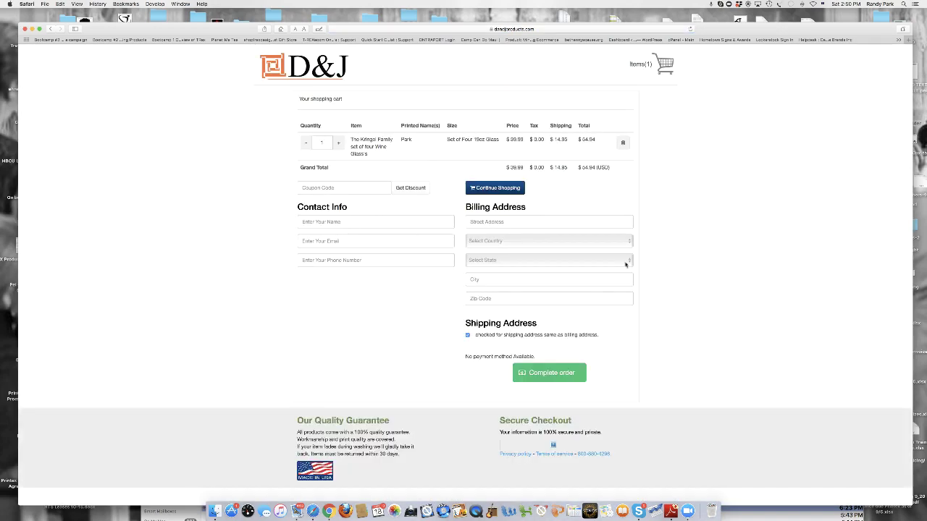
pyautogui.click(623, 144)
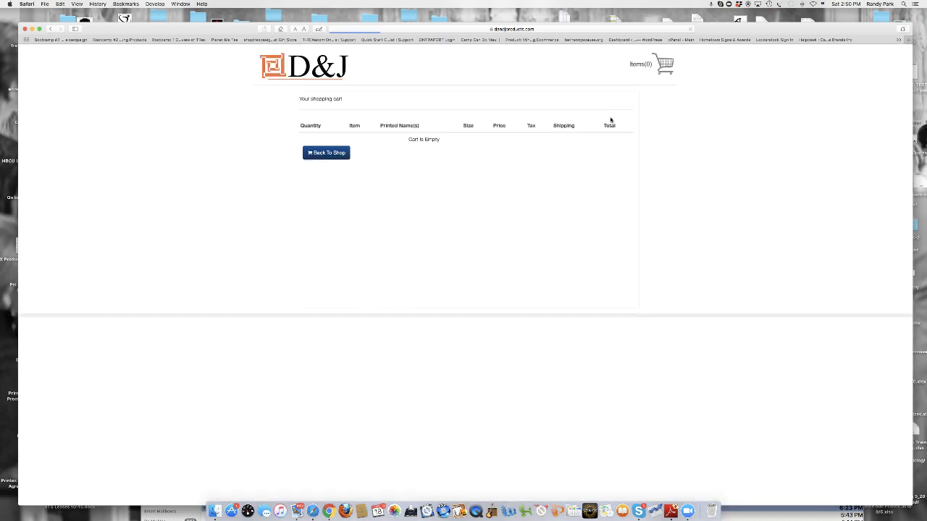
# Step: Return to the store's home page and view its category tiles
pyautogui.click(50, 30)
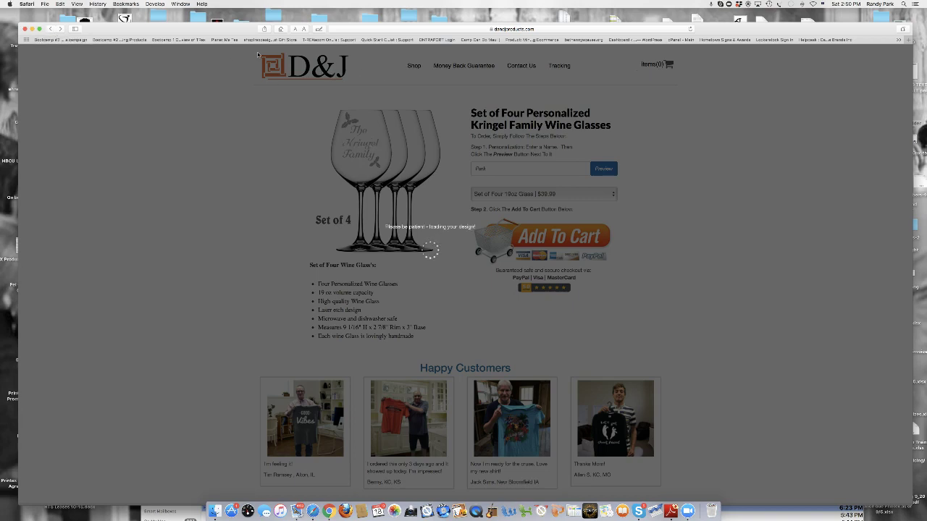
pyautogui.click(49, 30)
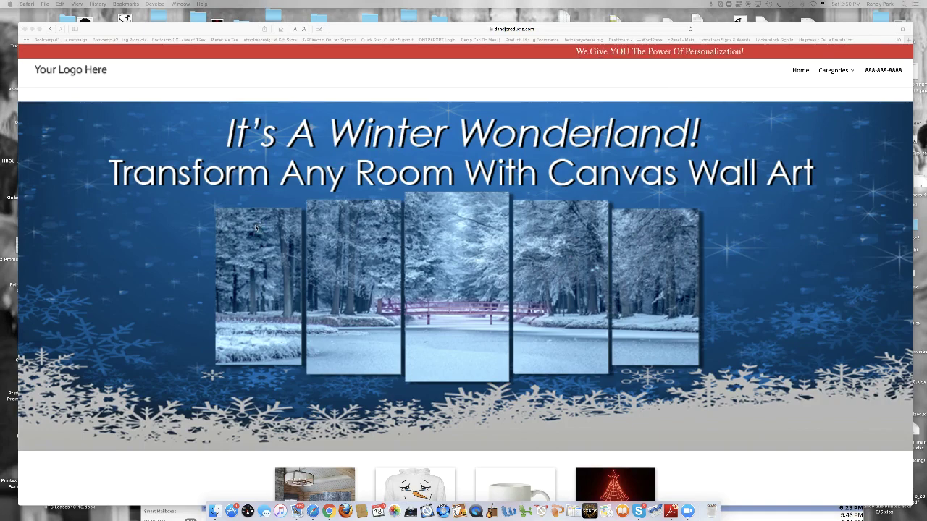
pyautogui.scroll(-4, 259, 232)
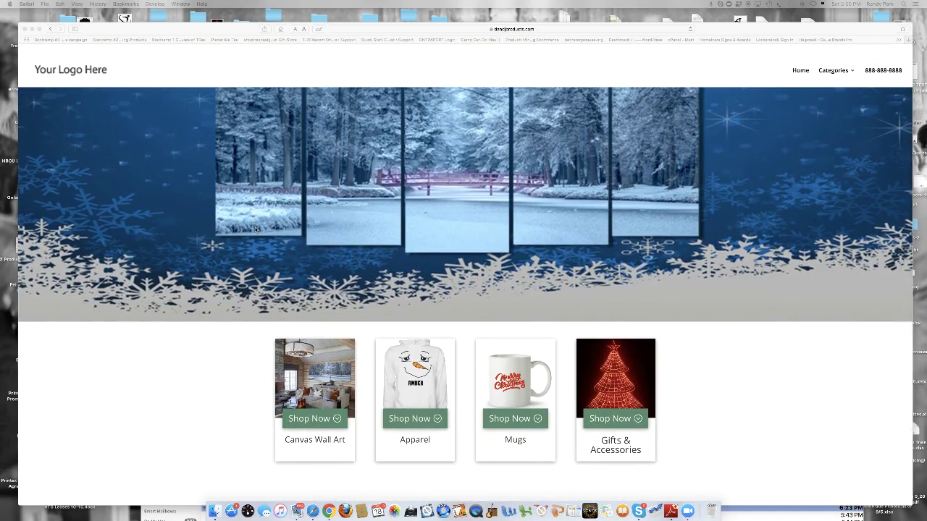